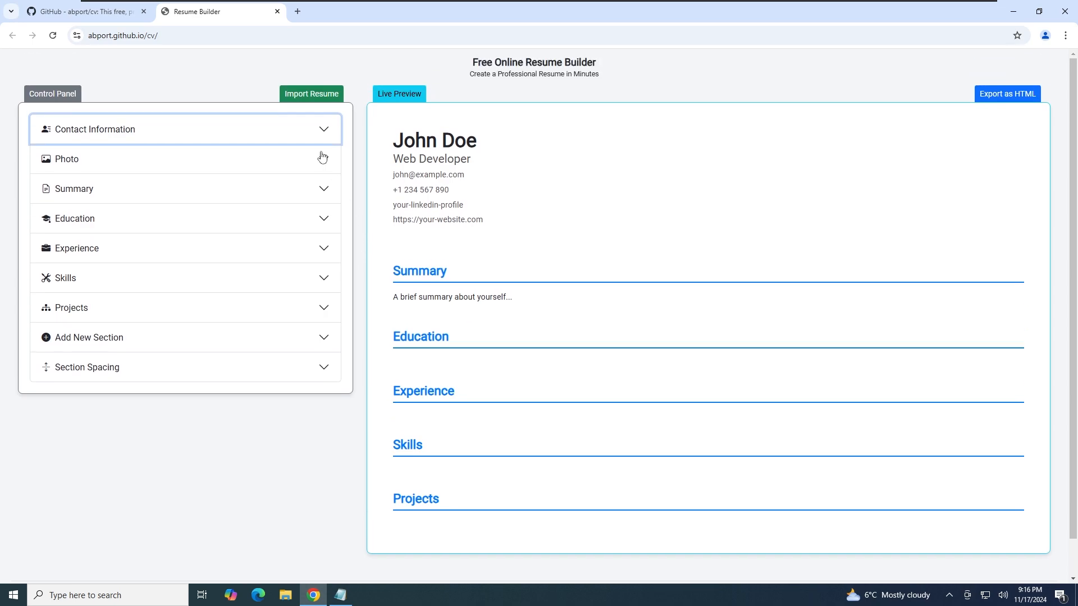
Download the abport/cv repository as a ZIP and show the archive in its folder
click(118, 12)
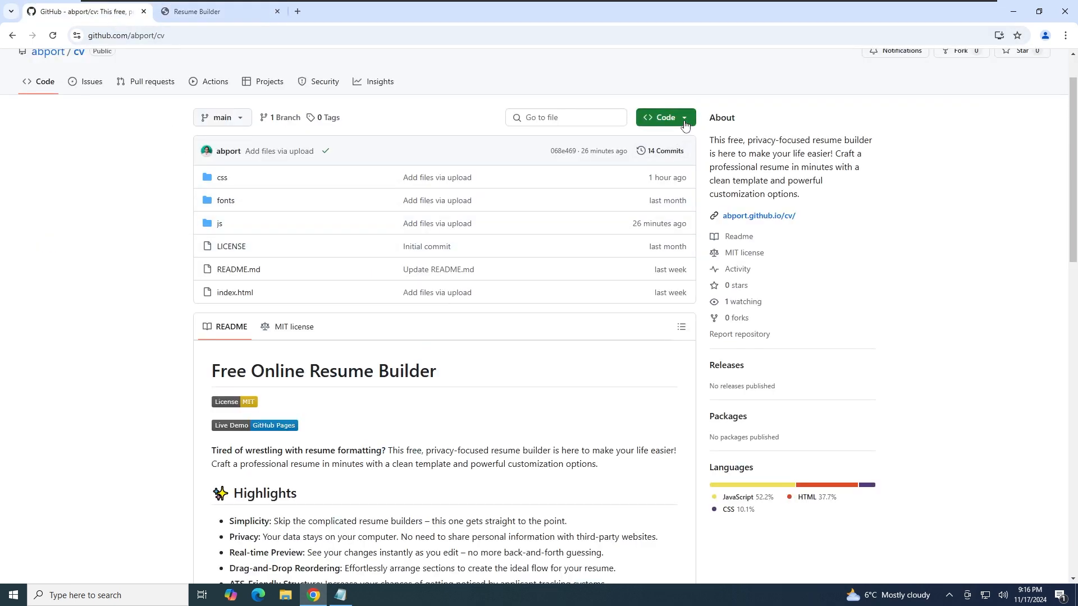
click(666, 118)
click(536, 273)
scroll(1002, 88, up, 1)
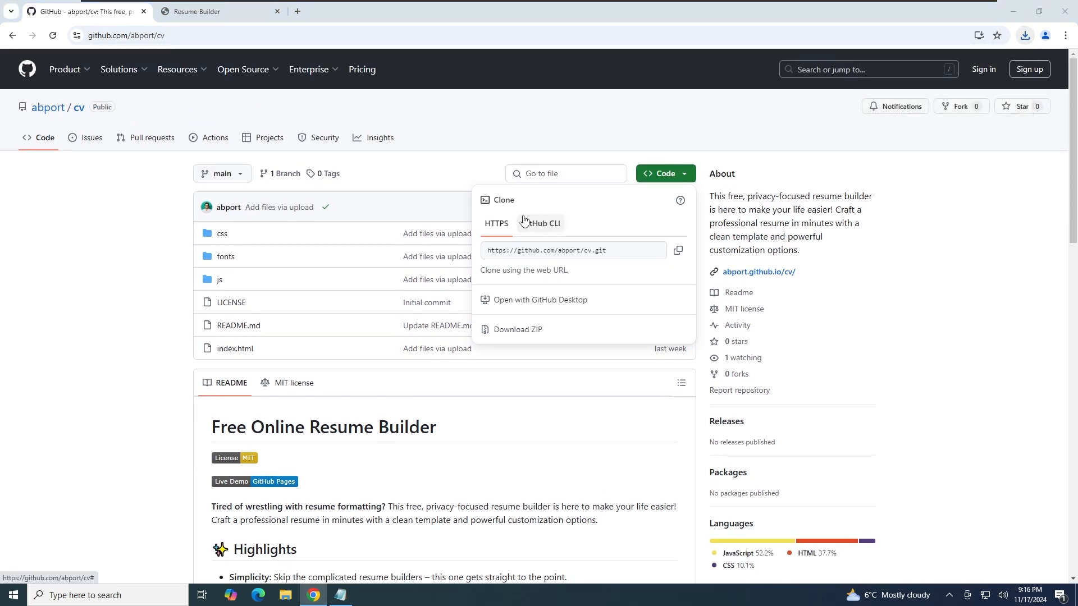
click(285, 595)
Extract cv-main.zip into Downloads, open cv-main, and bring up index.html's context menu
right_click(425, 295)
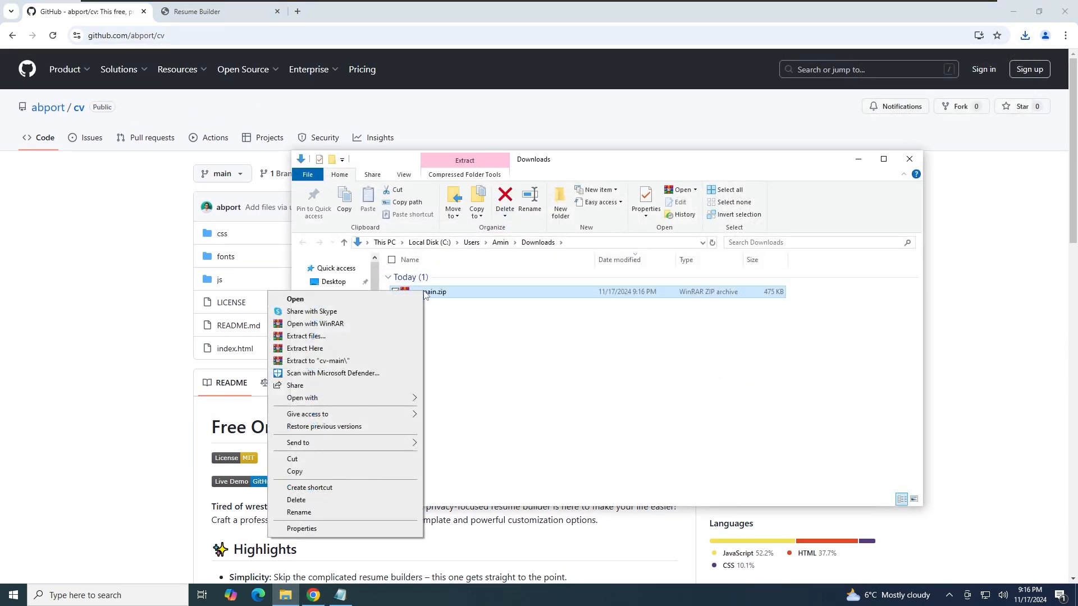
click(356, 348)
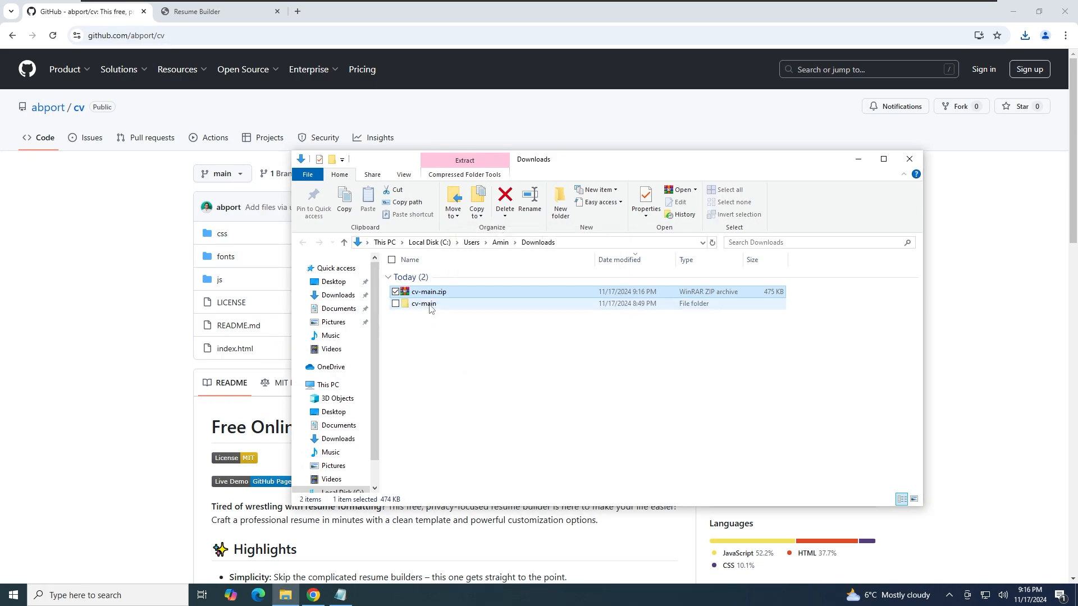
double_click(428, 304)
click(428, 313)
right_click(427, 313)
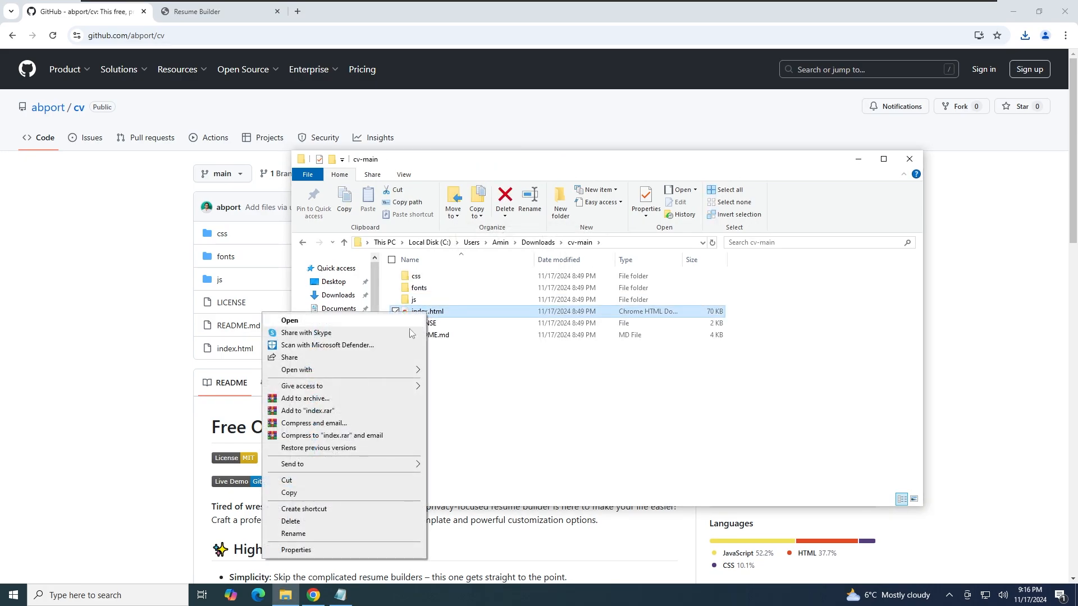
Open index.html in Google Chrome to run the local copy of the builder
mouse_move(391, 369)
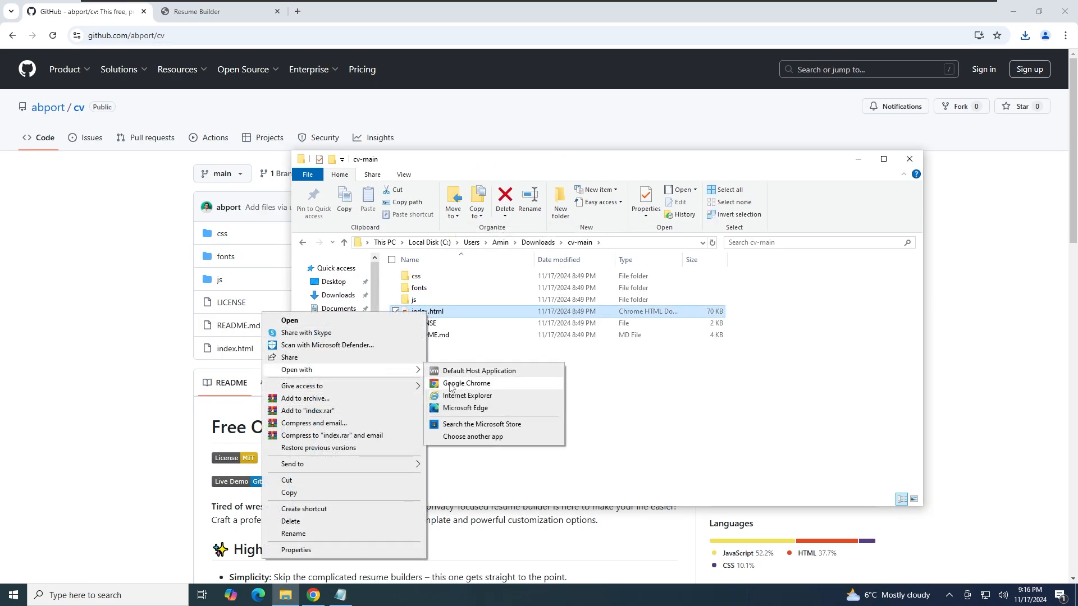
click(511, 388)
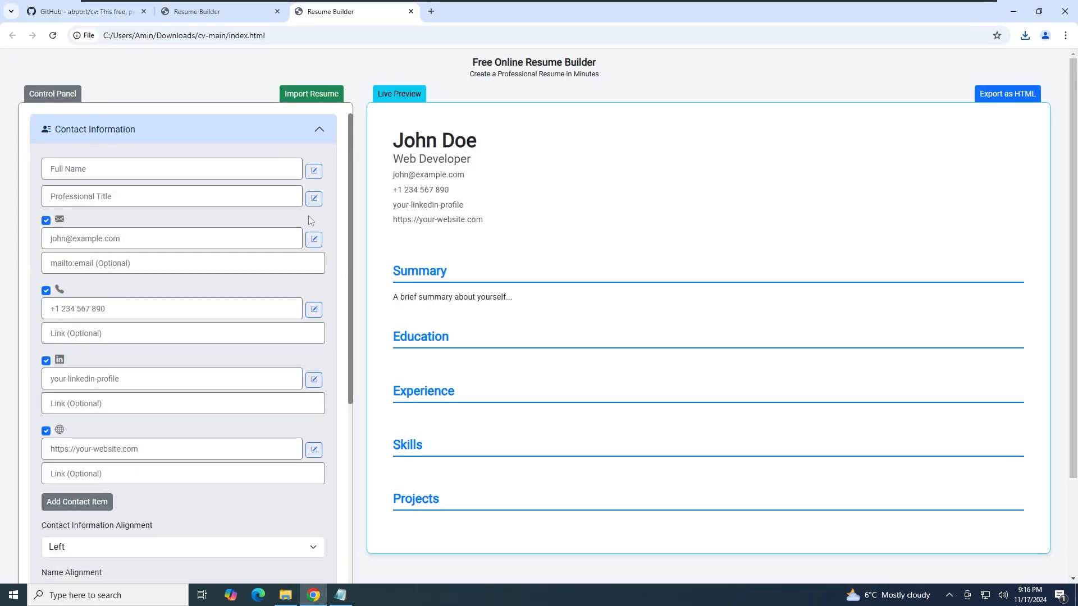
click(293, 131)
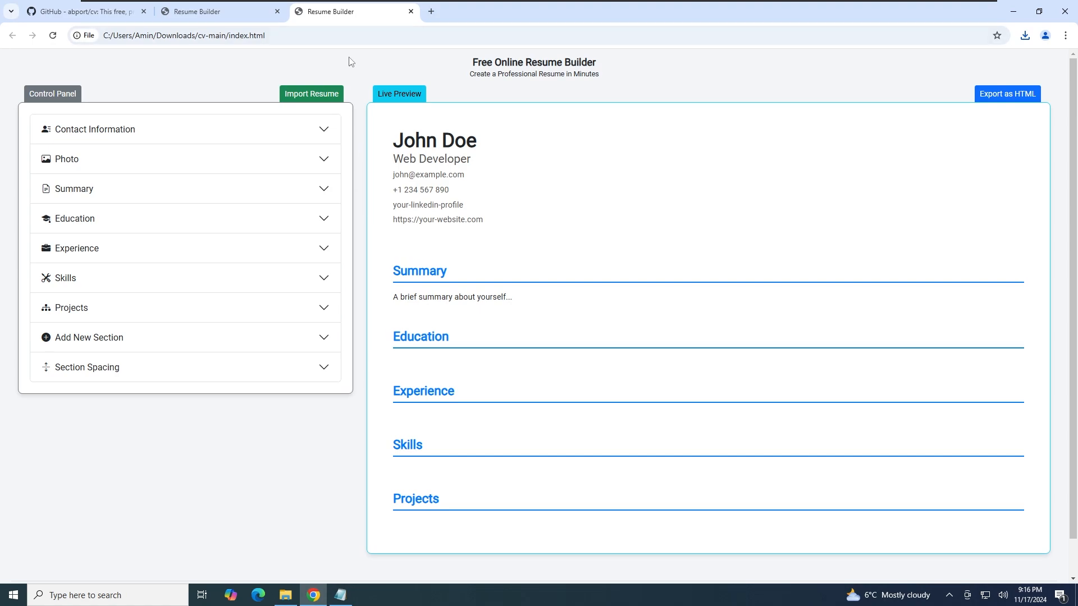
click(222, 10)
click(335, 12)
Expand Contact Information and type your own full name into Full Name
click(302, 127)
click(171, 169)
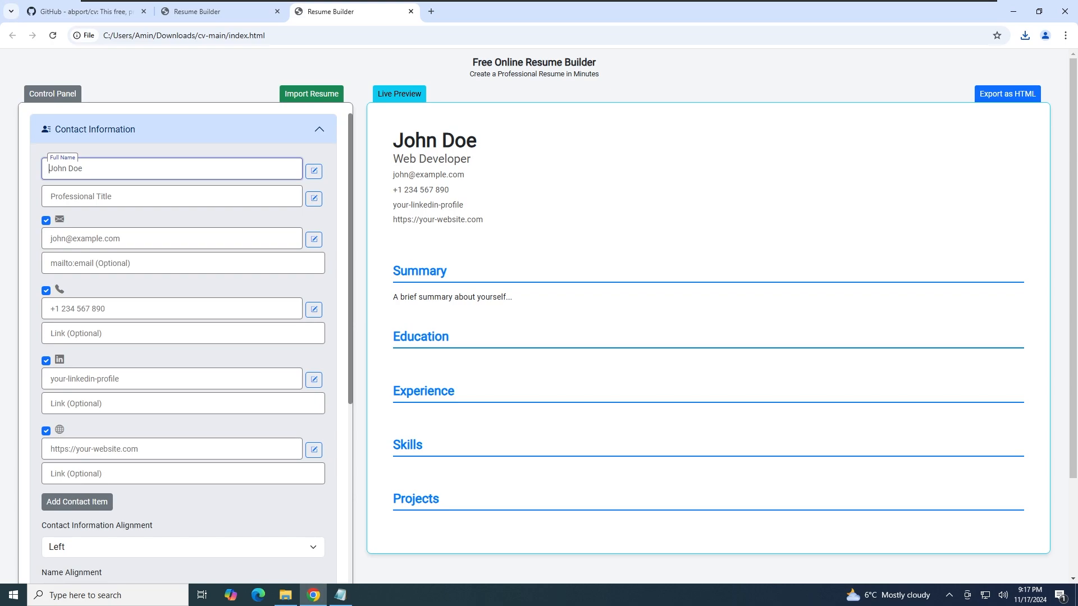
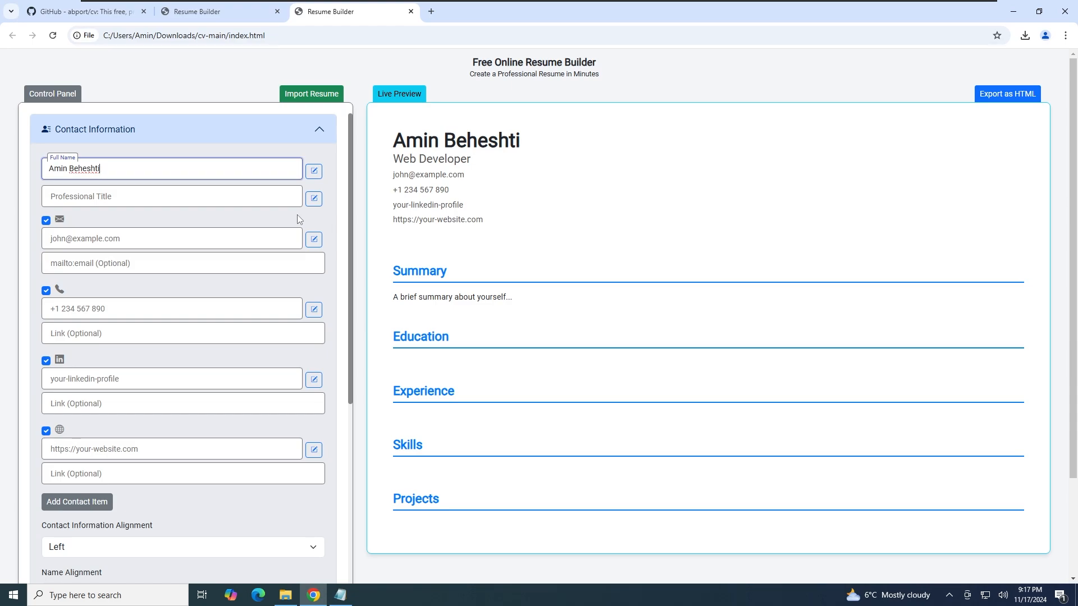
drag(163, 170, 0, 171)
Set the name to John Doe, the title to Web Developer, and enter the sample e-mail address
key(BackSpace)
text(John Doe)
key(Tab)
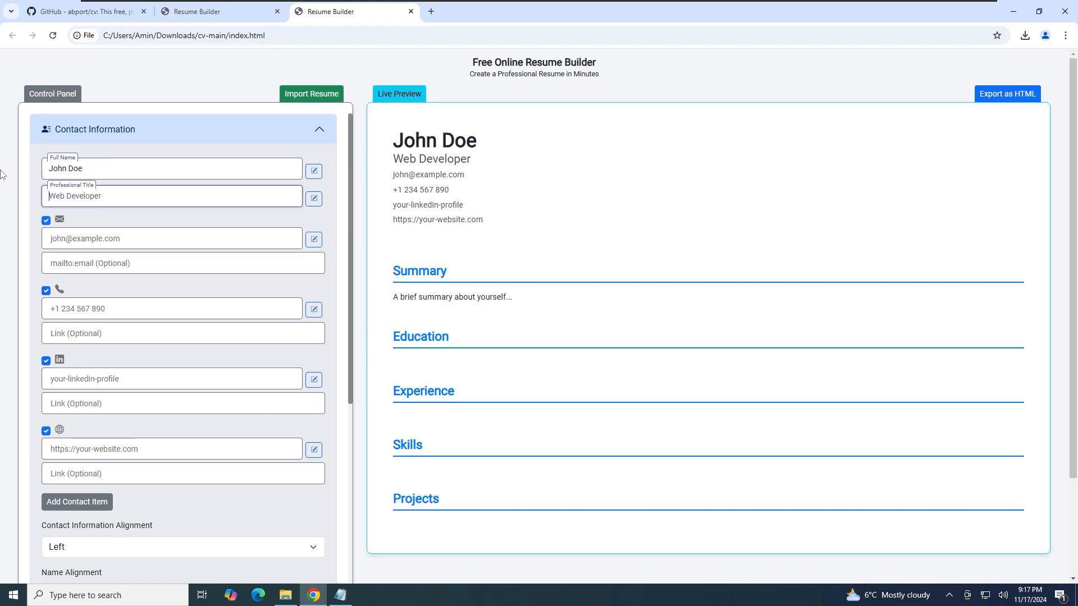
text(Web Developer)
key(Tab)
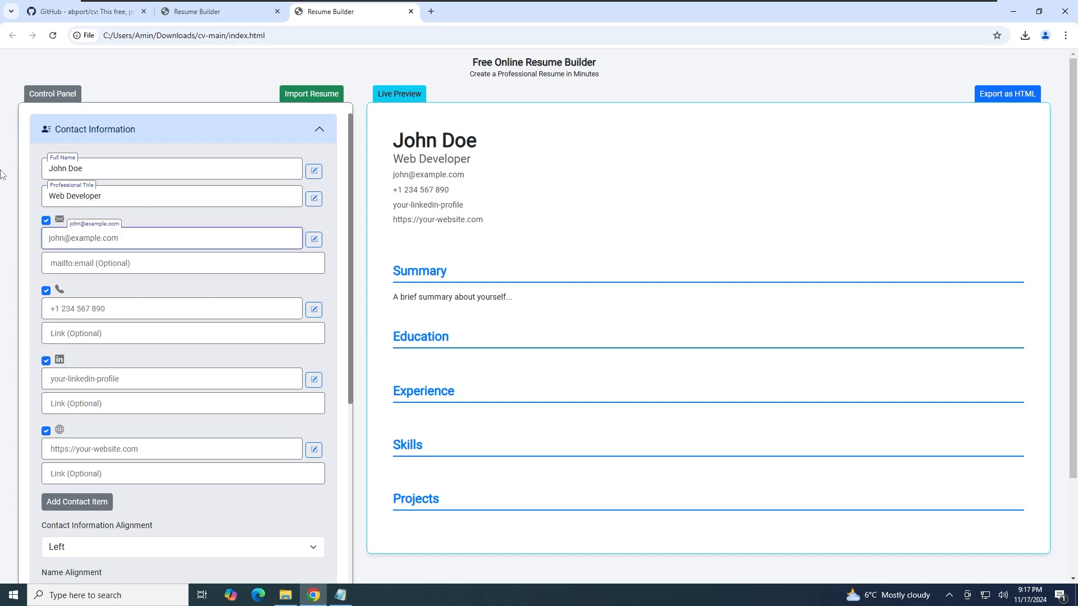
text(john.doe@example.com)
key(Tab)
key(Tab)
key(Tab)
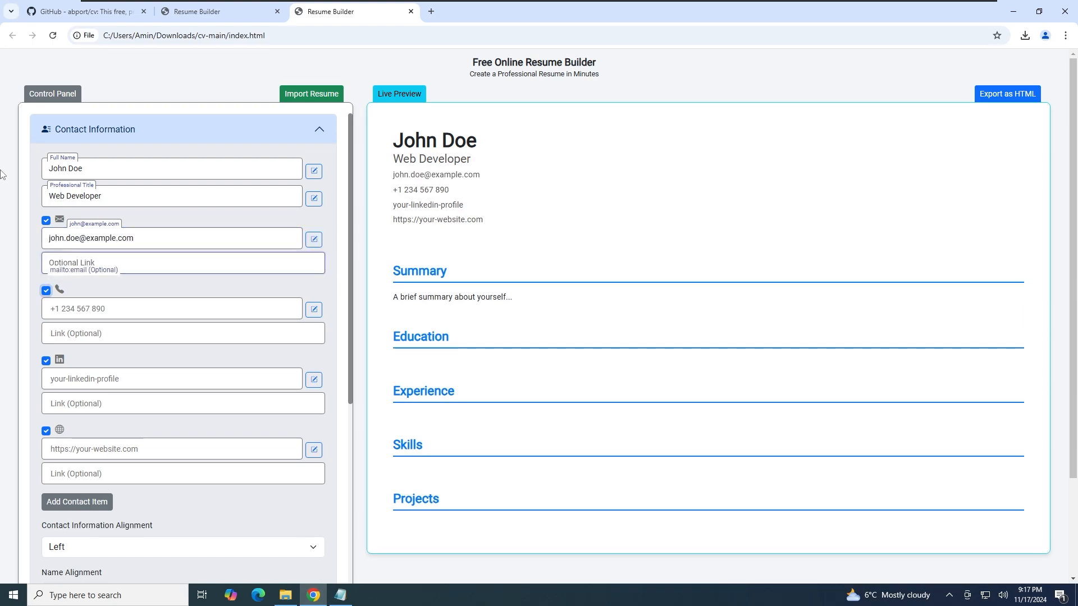
Enter the LinkedIn profile text and add a mailto link for the e-mail
click(54, 378)
text(linkedin.com/)
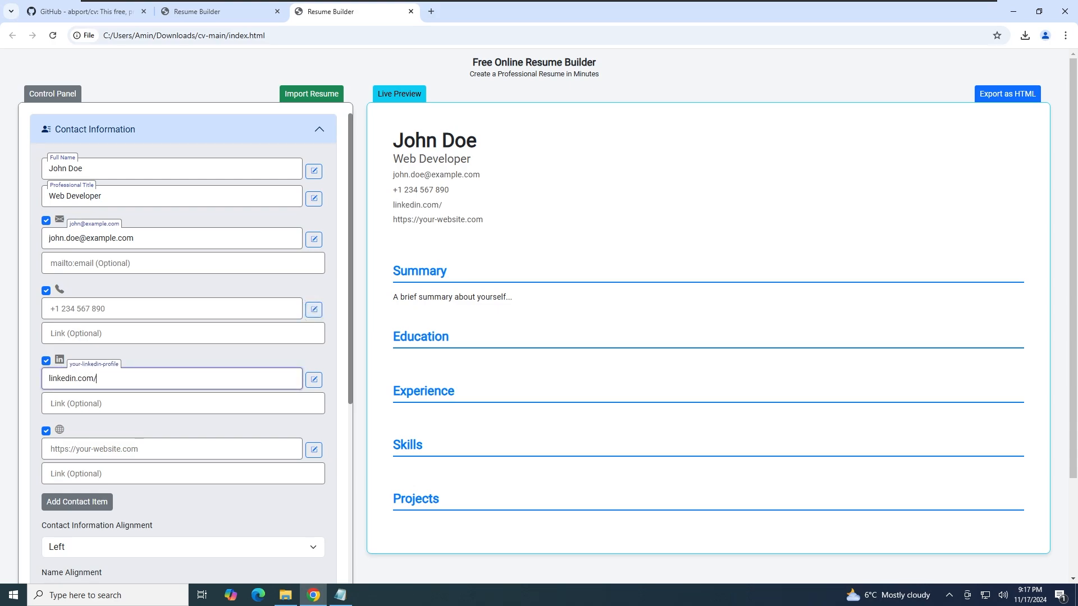
text(in/johndoe)
click(236, 264)
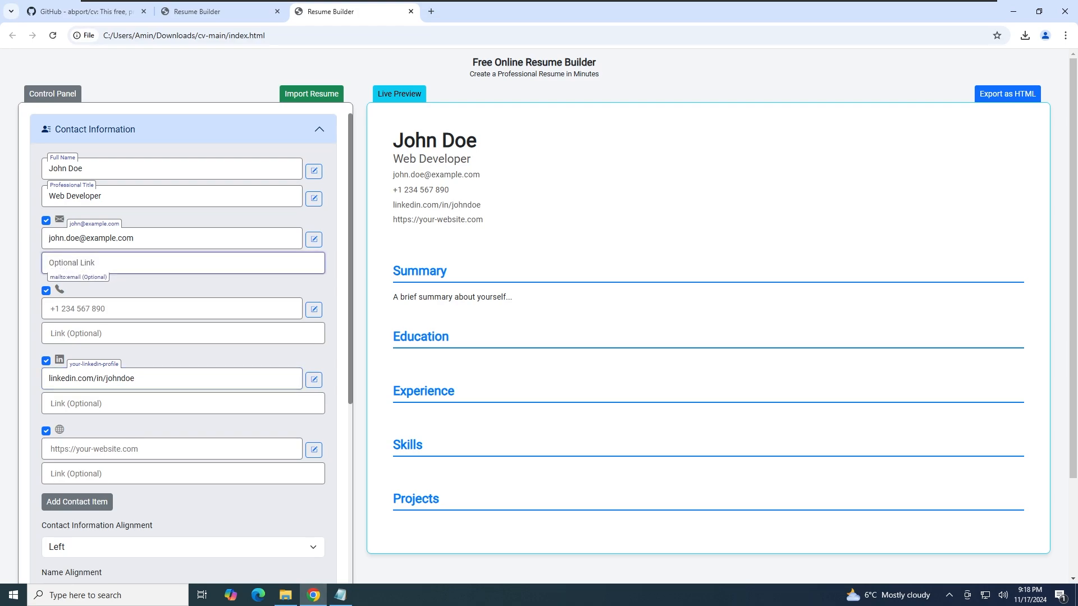
text(mailto:john.do@)
text(@example.com)
Add the full https LinkedIn profile URL as the LinkedIn entry's link
click(110, 403)
text(https://linkedin.com/in/johndoe)
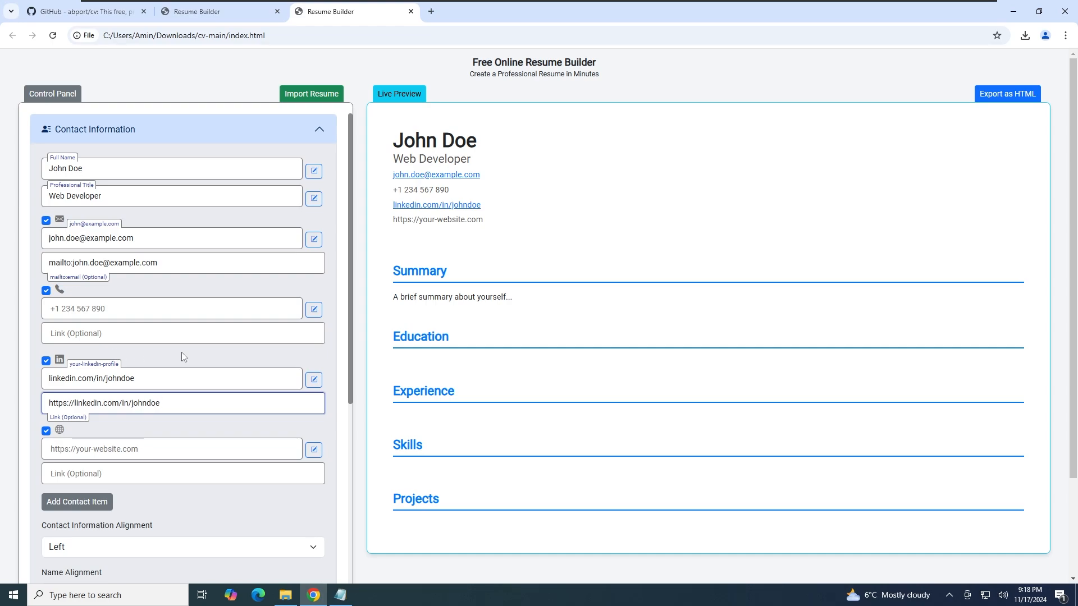
click(179, 379)
drag(135, 379, 37, 383)
click(186, 379)
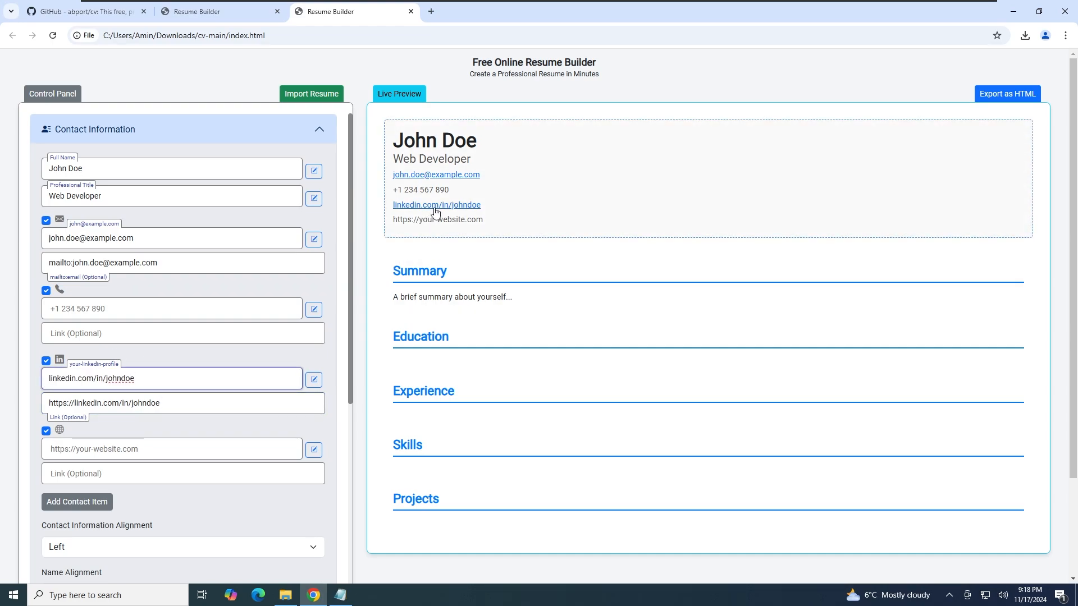
click(183, 404)
drag(160, 403, 53, 403)
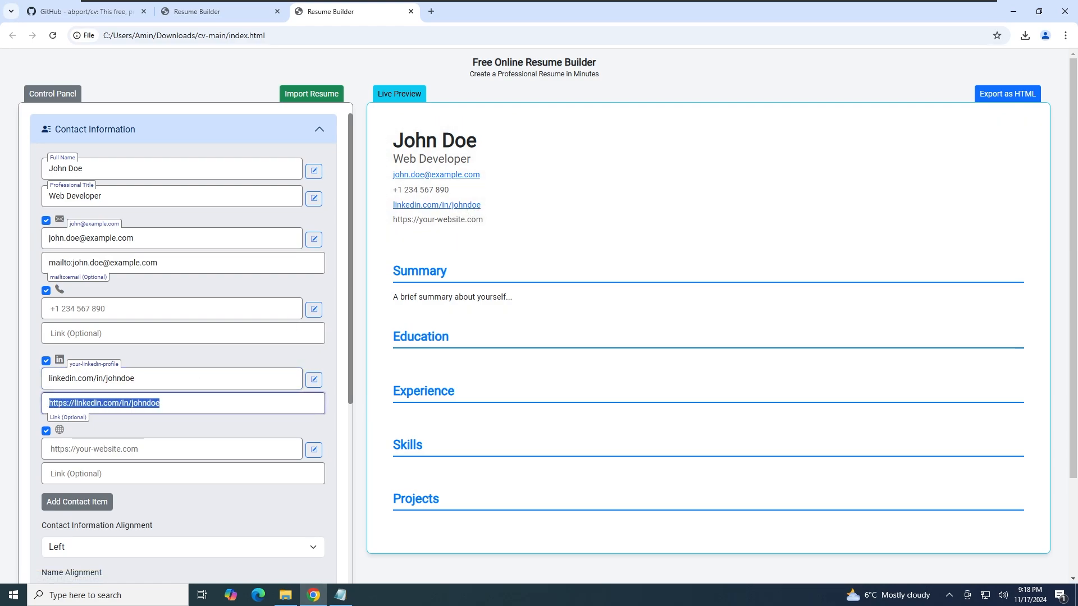
click(185, 404)
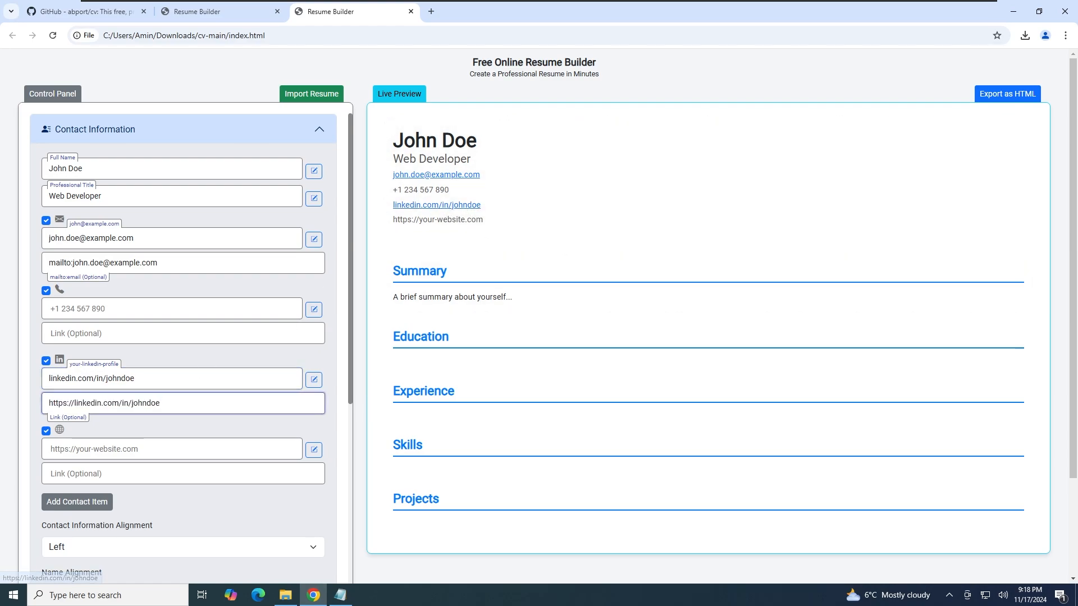
Toggle the phone number's visibility off and on, so it stays shown
click(46, 292)
click(47, 291)
click(47, 292)
click(46, 292)
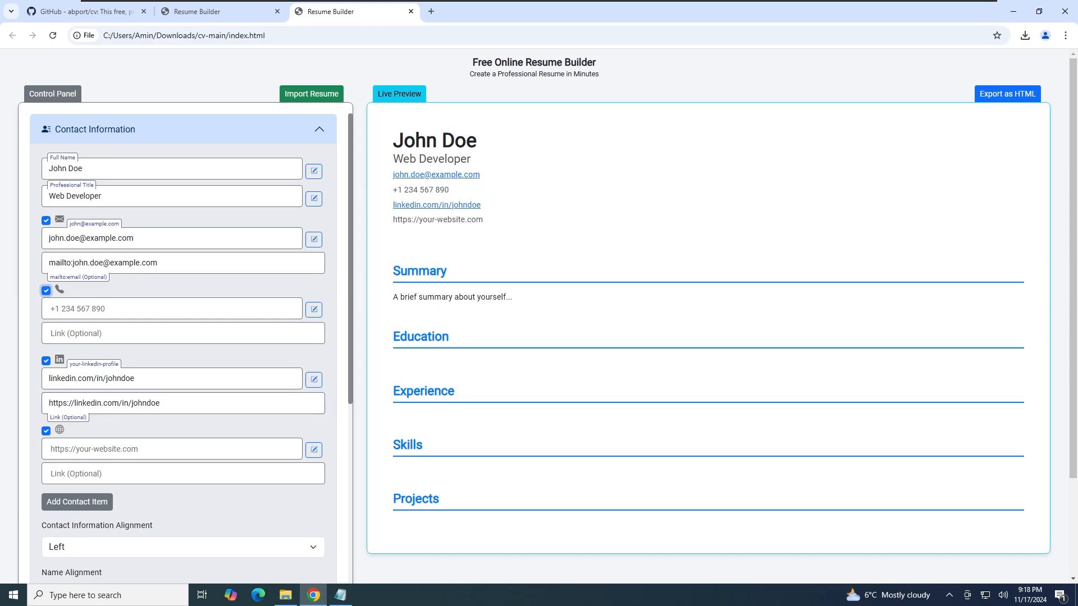
Add a new contact item, enter github.com/abport, then uncheck it so it stays off the resume
click(86, 505)
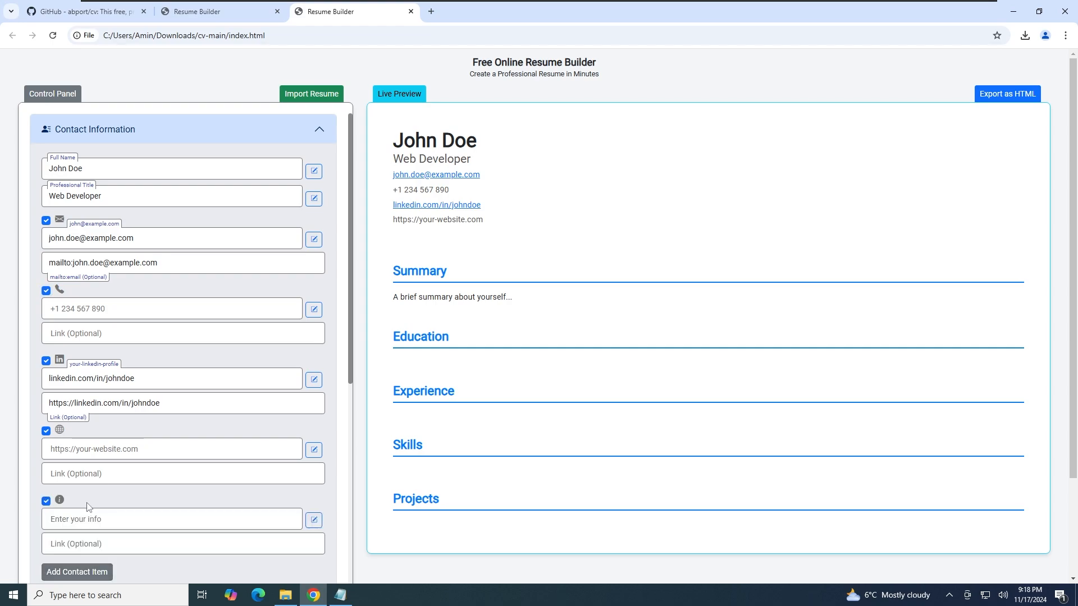
click(90, 518)
text(gi)
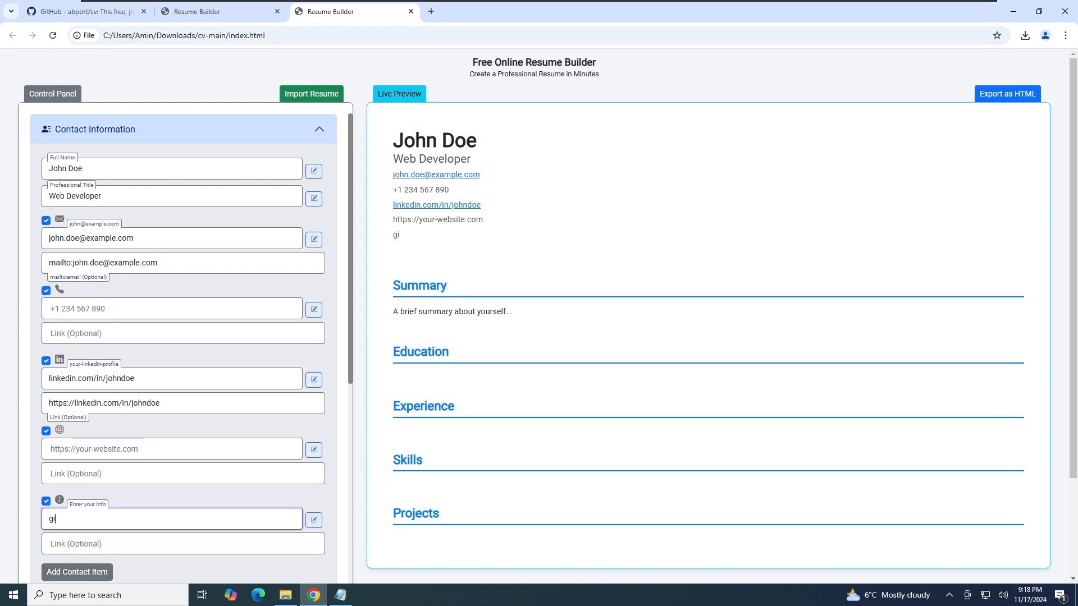
text(thub.com/abport)
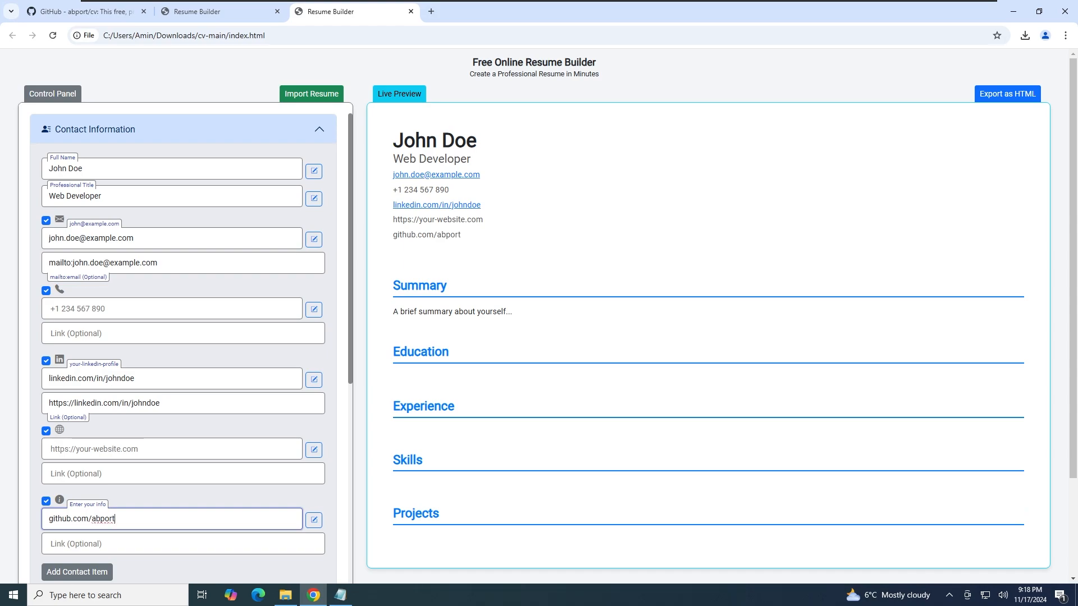
scroll(183, 343, down, 1)
click(48, 449)
click(48, 449)
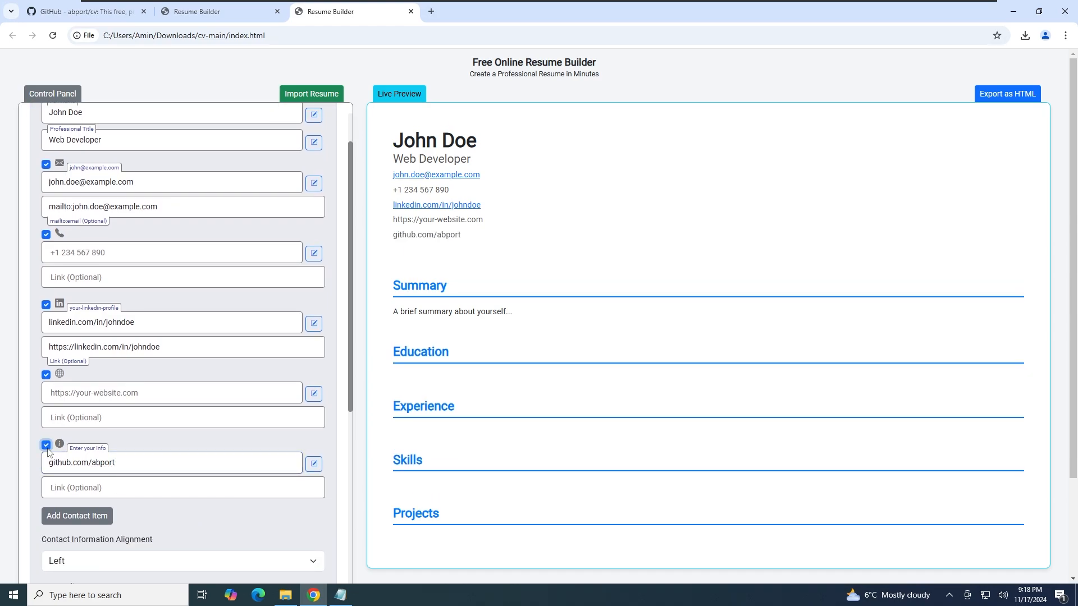
click(46, 445)
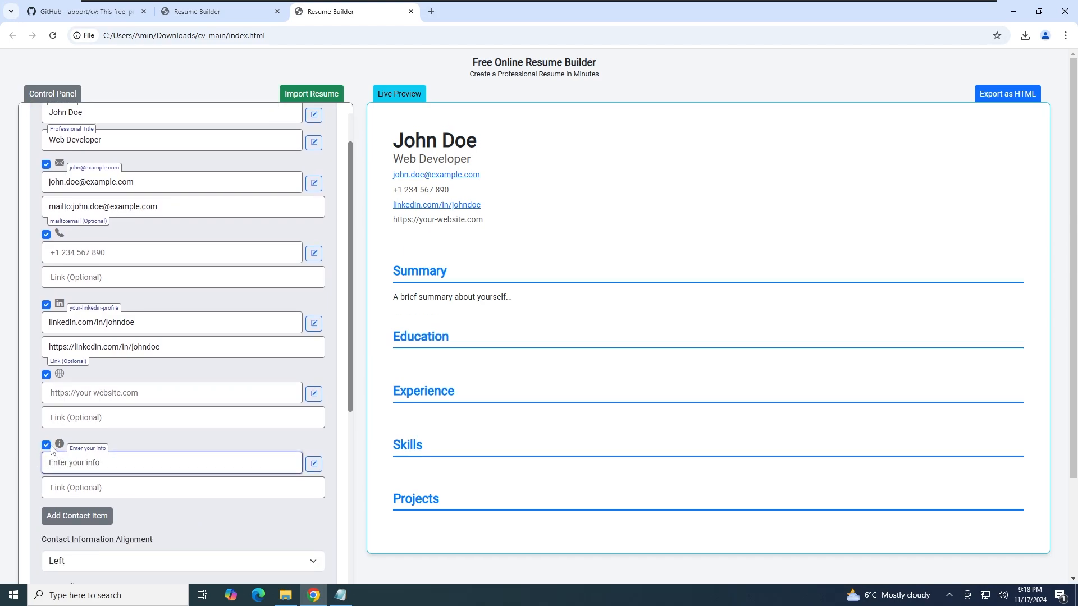
scroll(125, 447, down, 3)
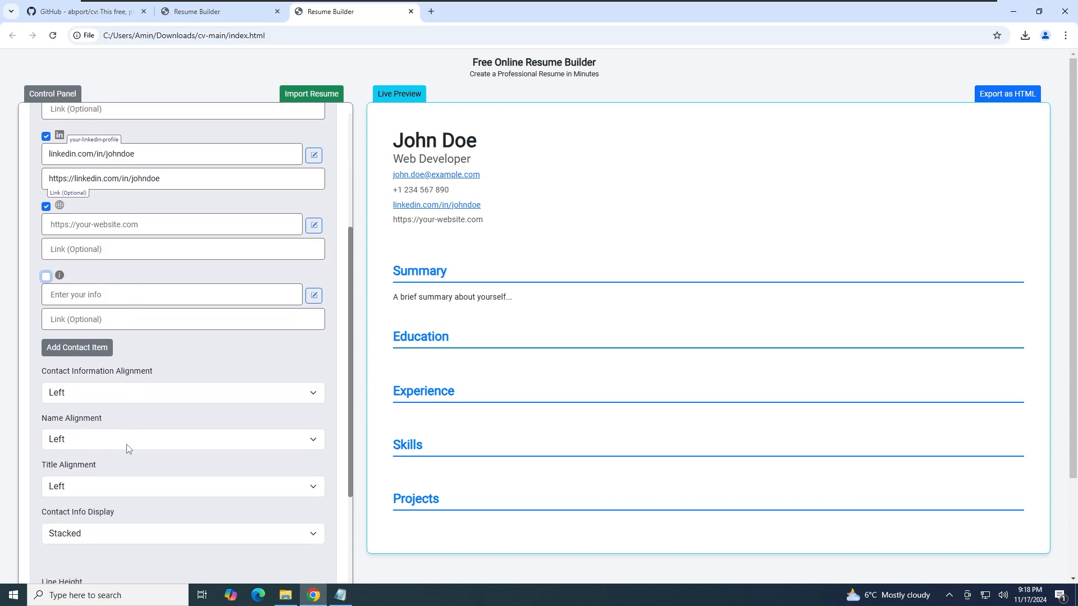
scroll(191, 357, up, 3)
scroll(191, 357, up, 1)
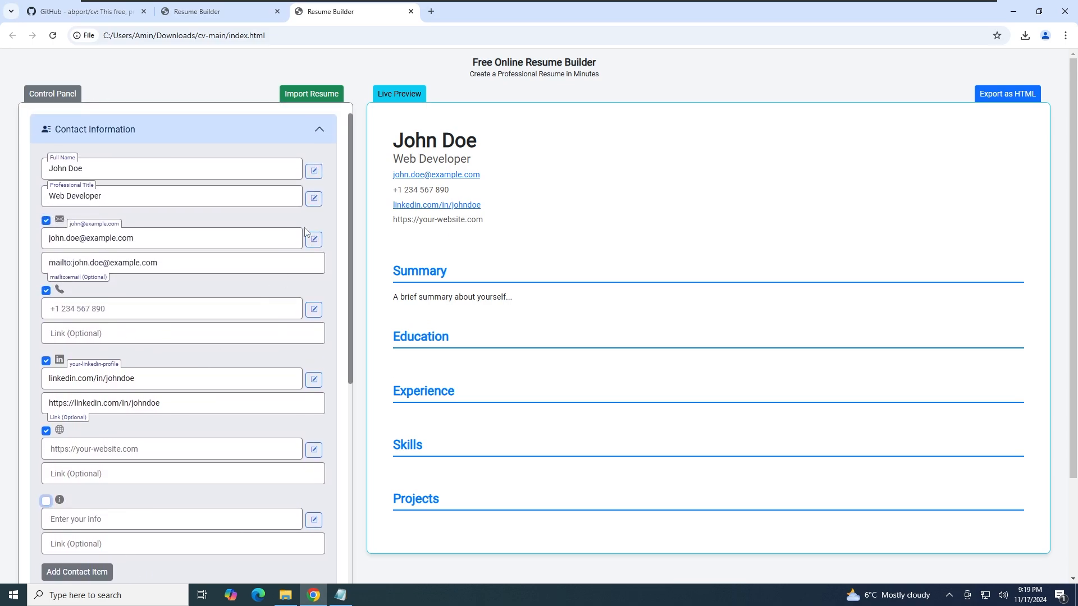
Set the full name's font to Calibri and apply the change
click(314, 171)
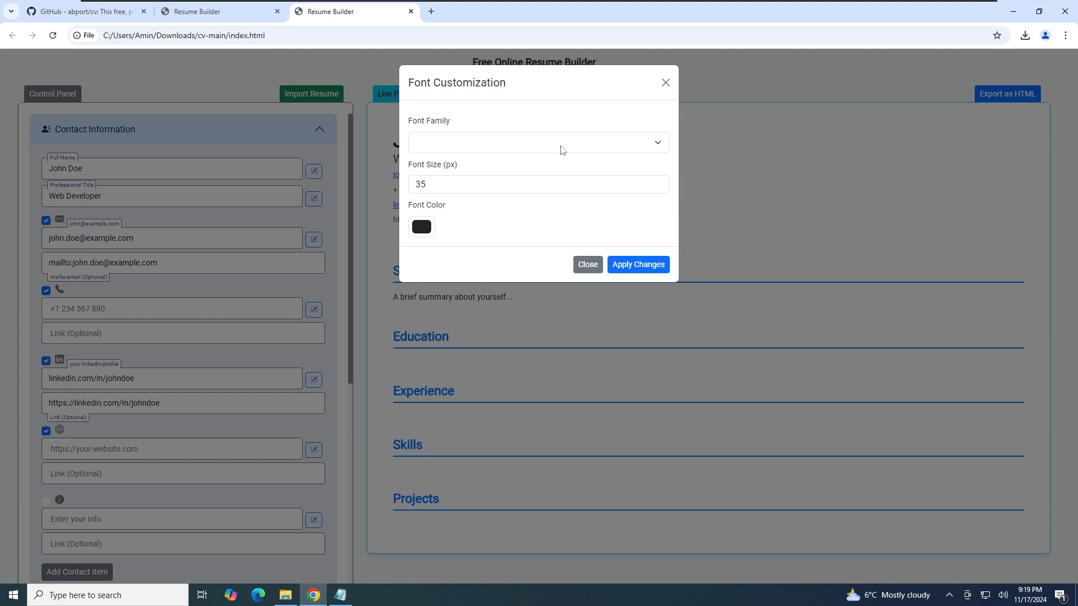
click(654, 147)
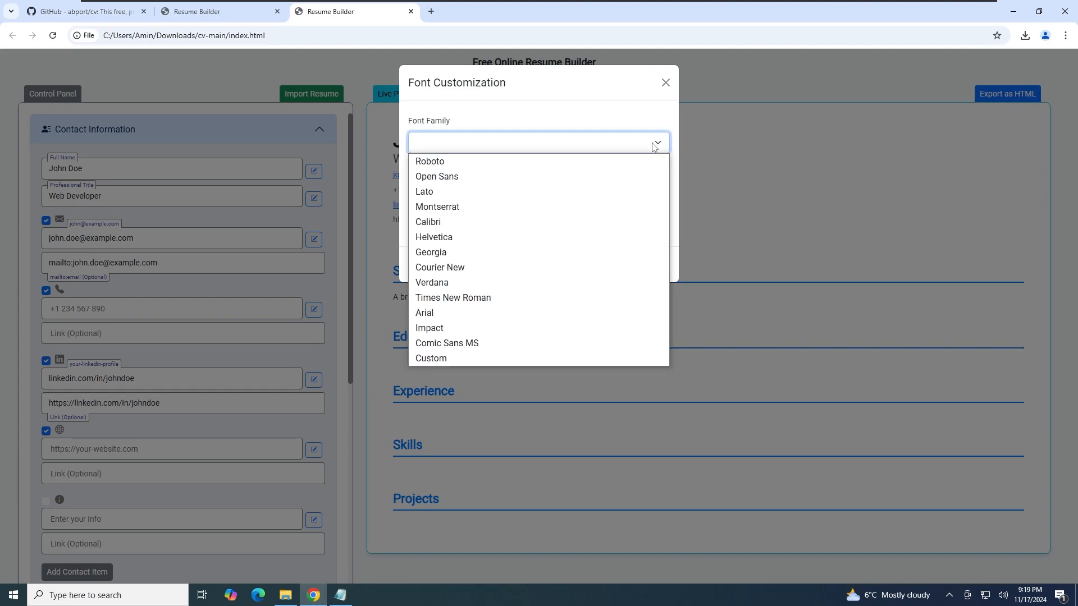
click(655, 147)
click(654, 147)
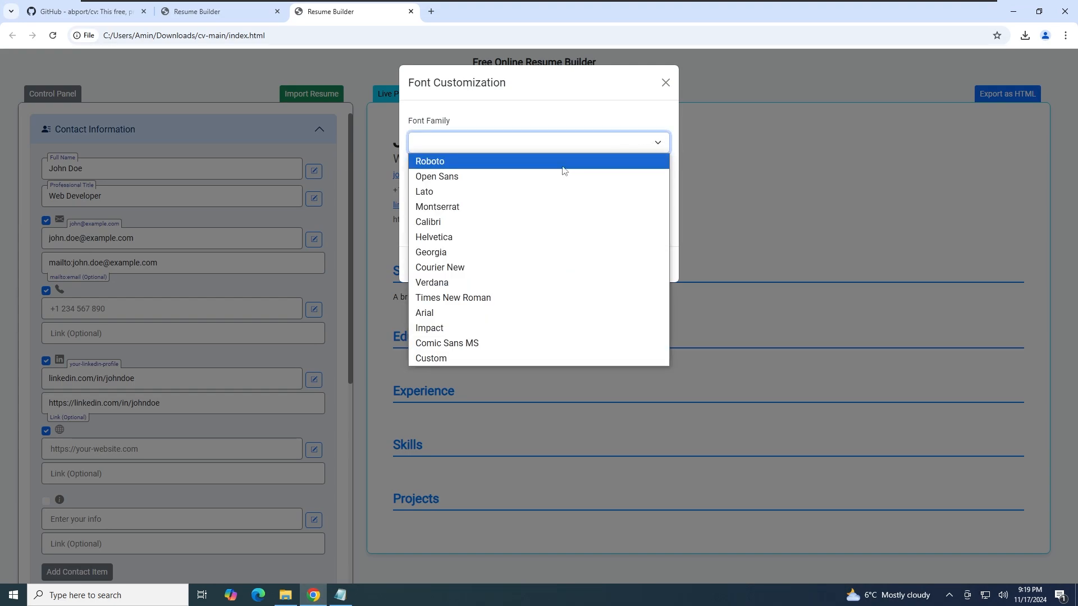
click(497, 226)
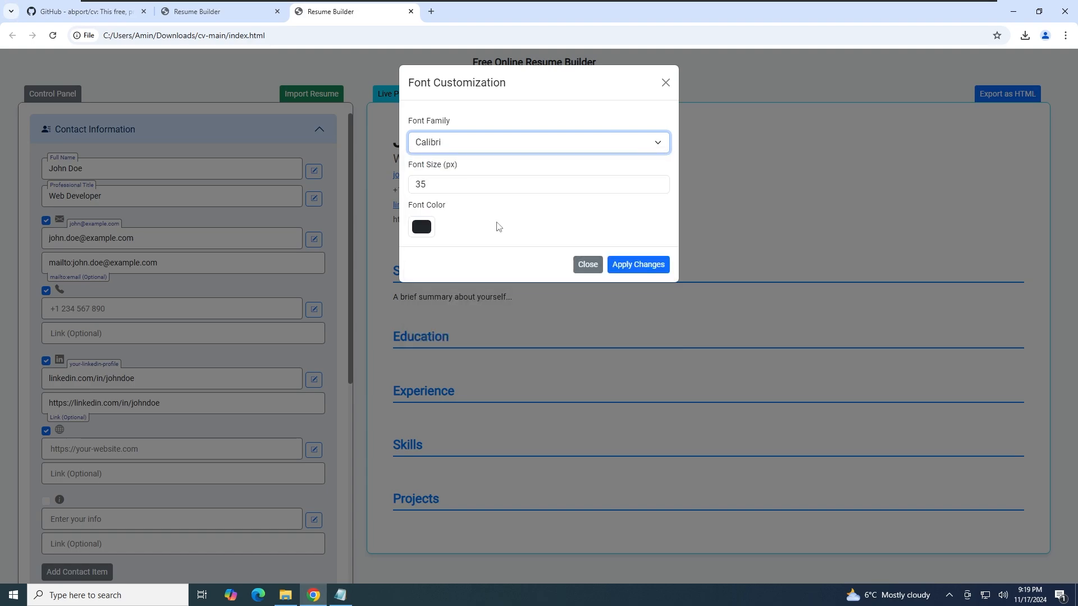
click(421, 227)
click(578, 227)
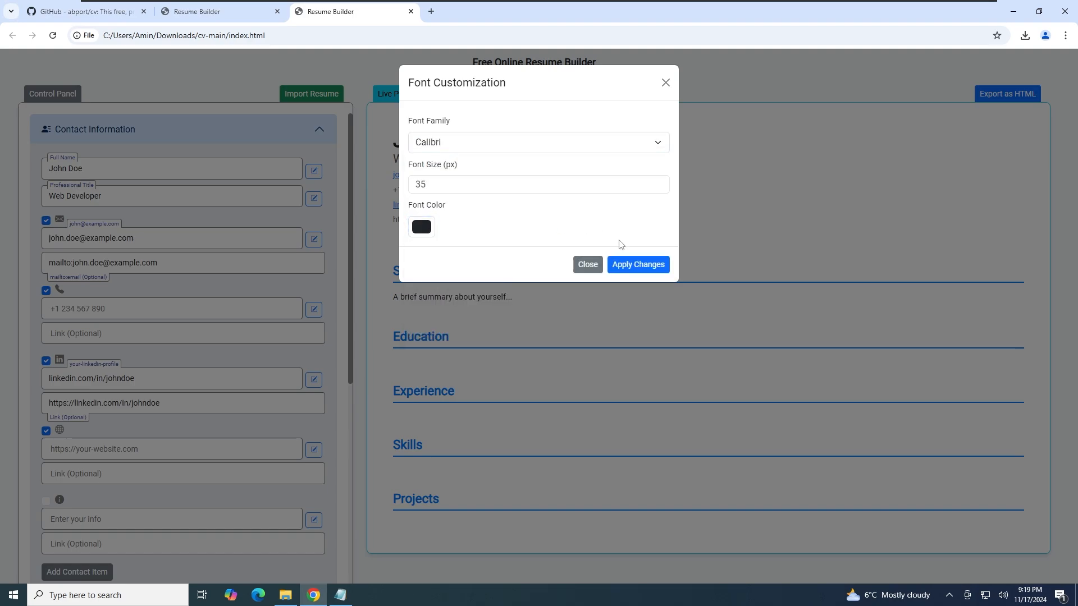
click(638, 265)
Show the contact details inline and left-aligned, with a 1.1 line height
scroll(154, 284, down, 6)
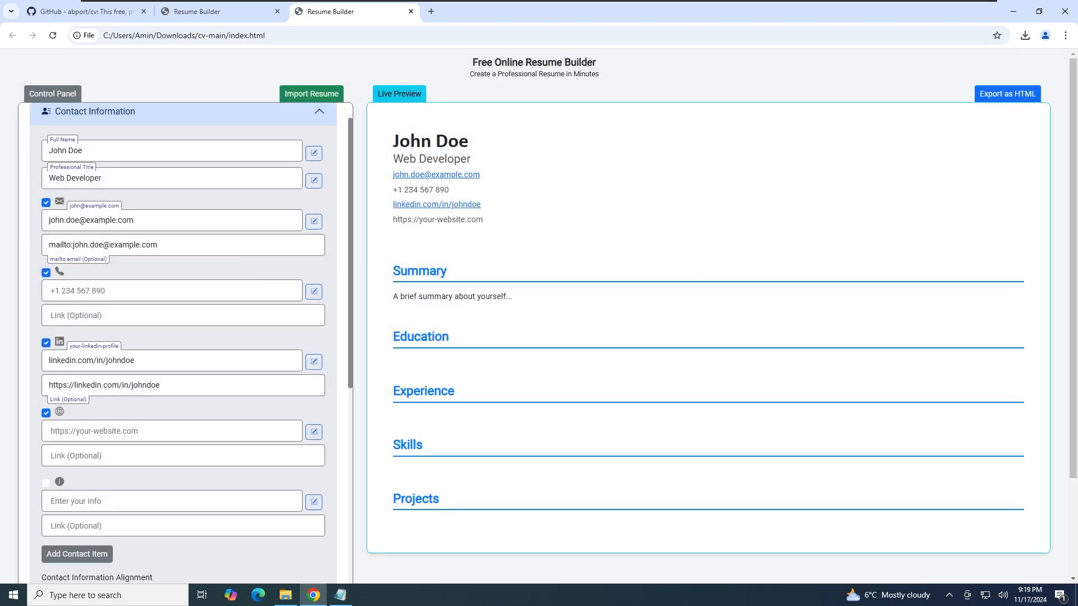
click(154, 283)
click(153, 314)
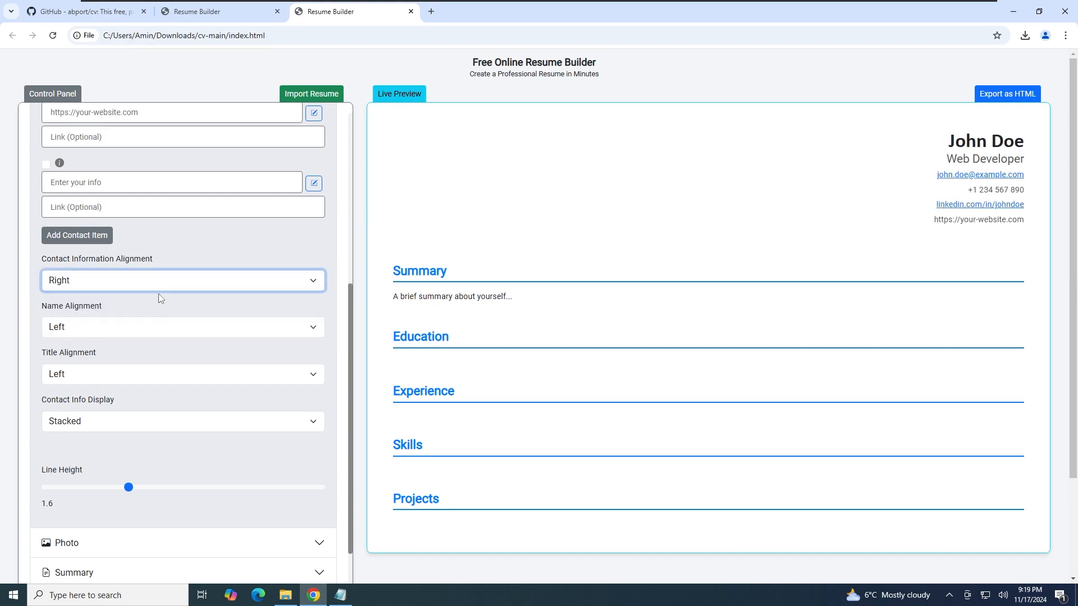
click(159, 287)
click(155, 329)
click(95, 421)
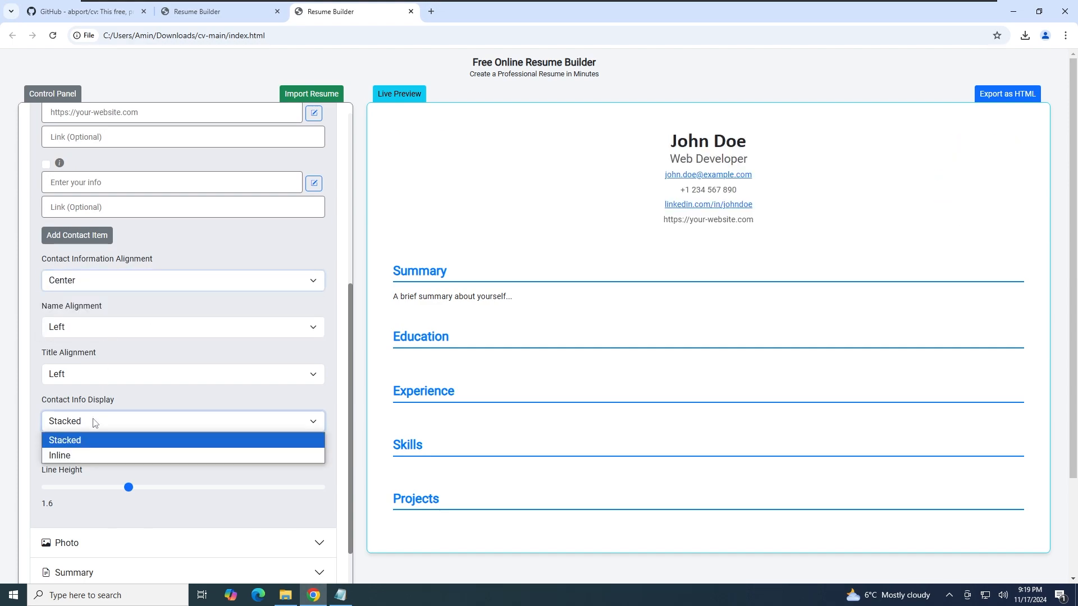
click(91, 455)
drag(128, 487, 46, 488)
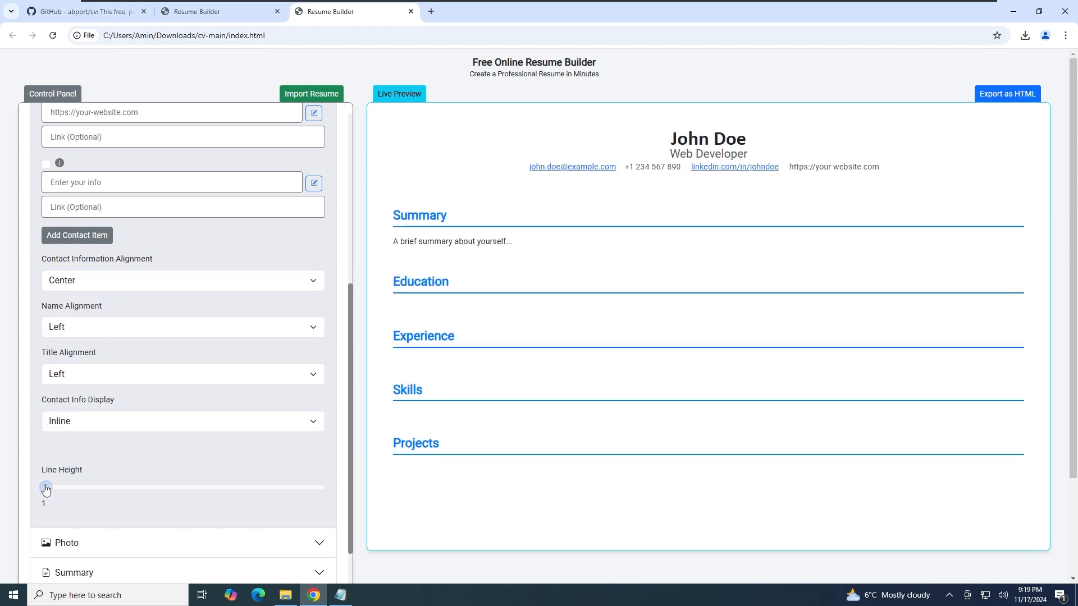
click(131, 281)
click(129, 299)
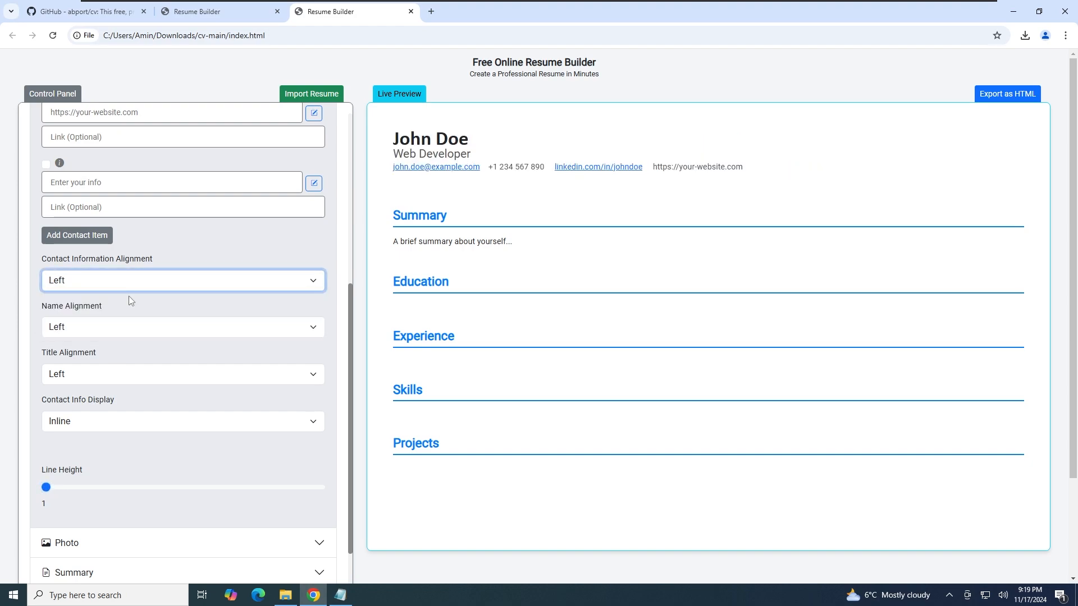
drag(46, 487, 74, 489)
scroll(107, 483, down, 2)
Upload the headshot jpg in the Photo section
click(142, 432)
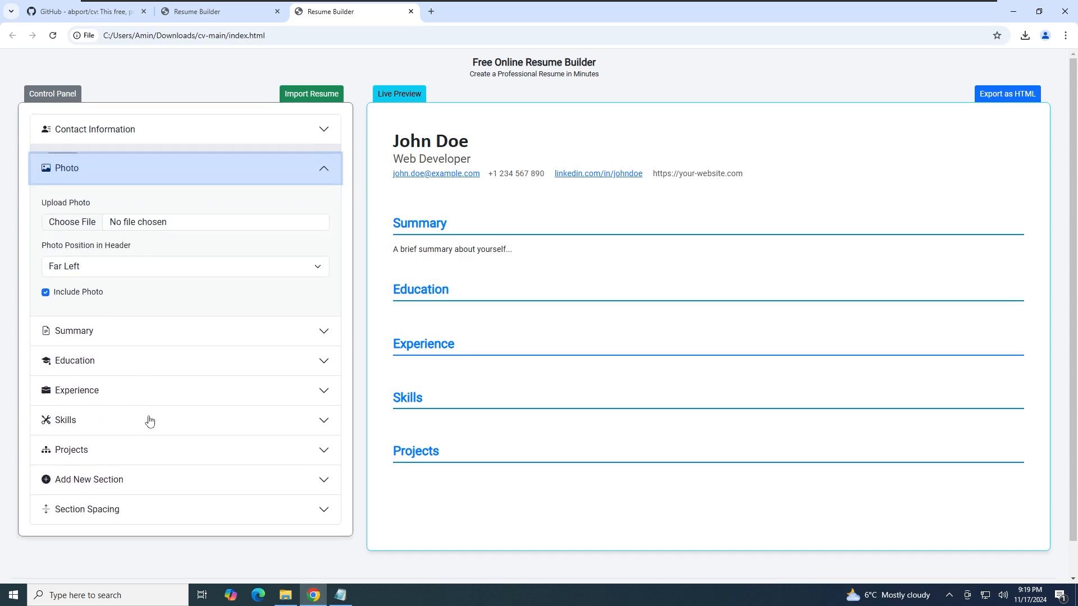
click(87, 216)
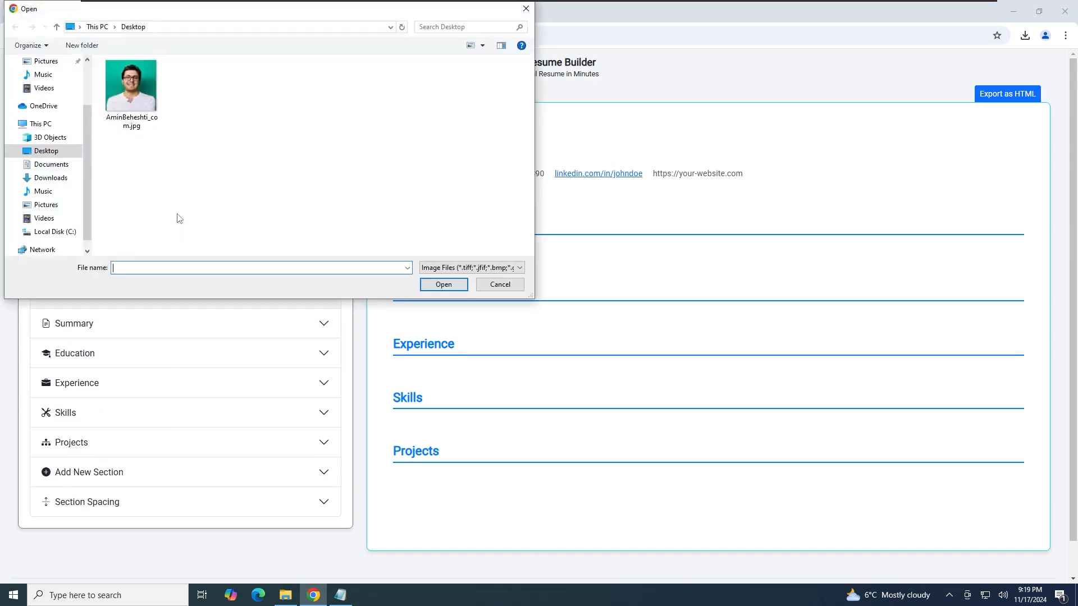
double_click(133, 99)
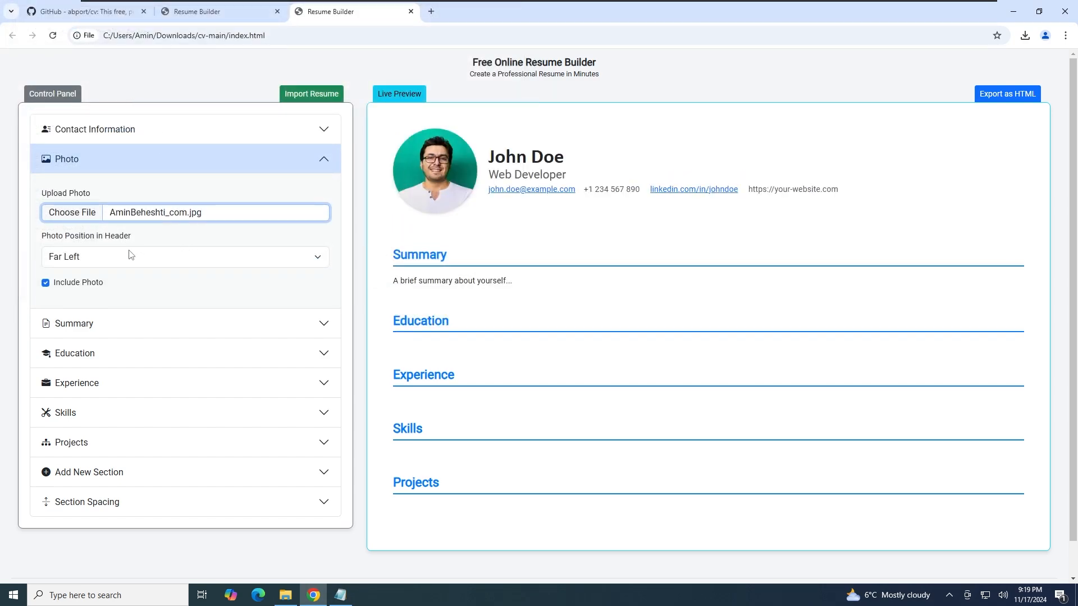
Set Photo Position to Far Left, keep the photo included, and expand Summary
click(144, 263)
click(145, 291)
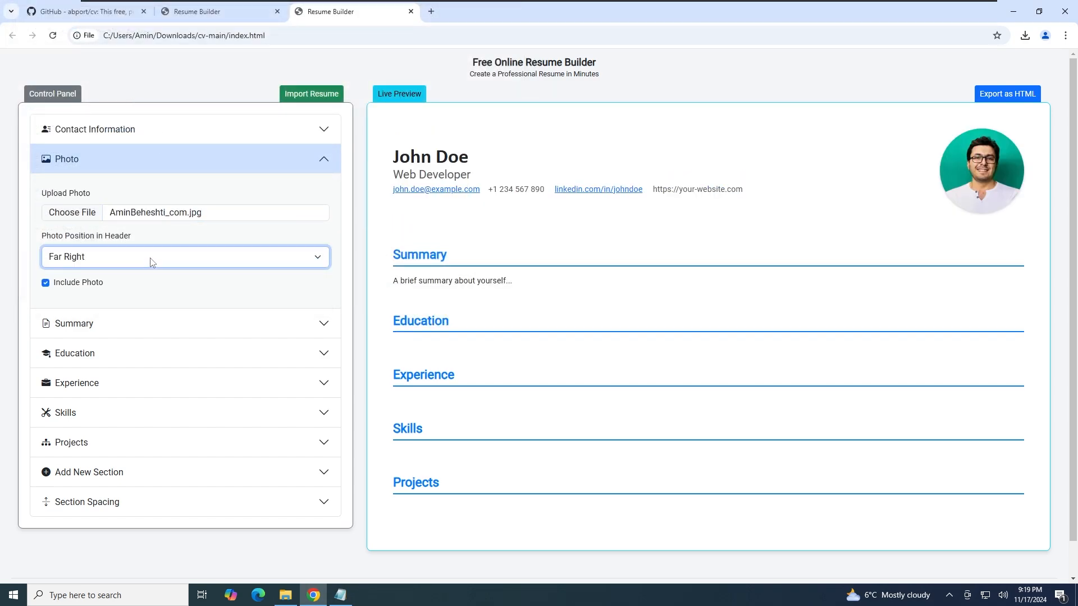
click(152, 261)
click(149, 305)
click(156, 258)
click(149, 280)
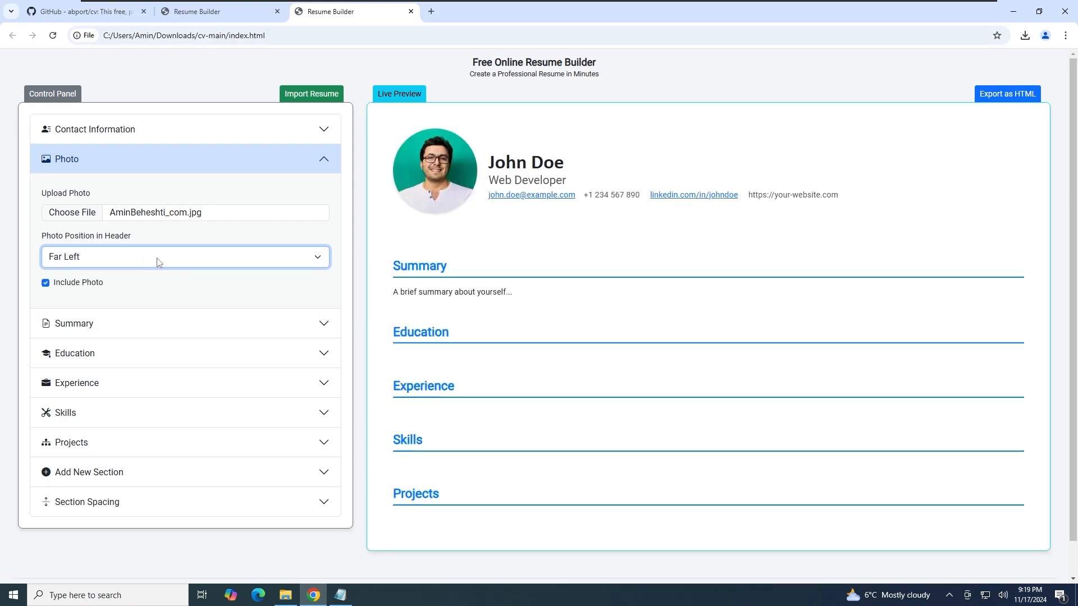
click(46, 283)
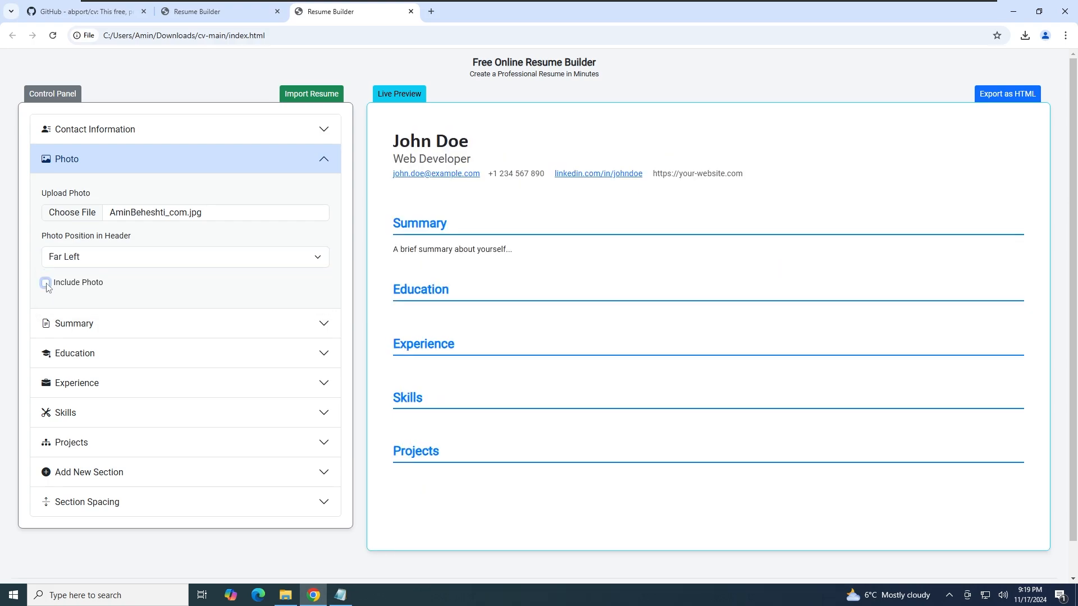
click(46, 283)
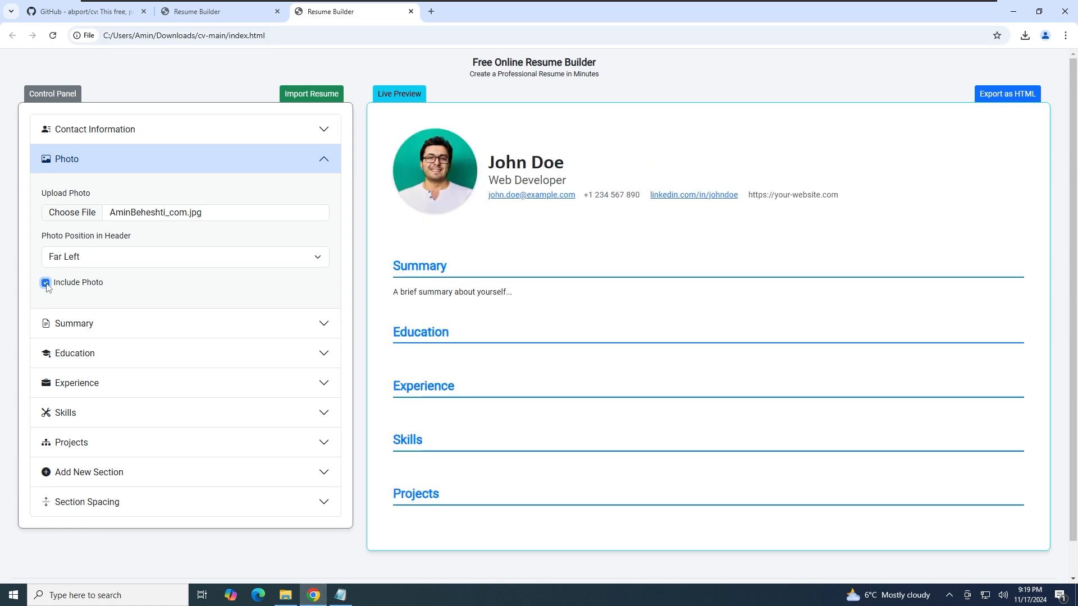
click(162, 325)
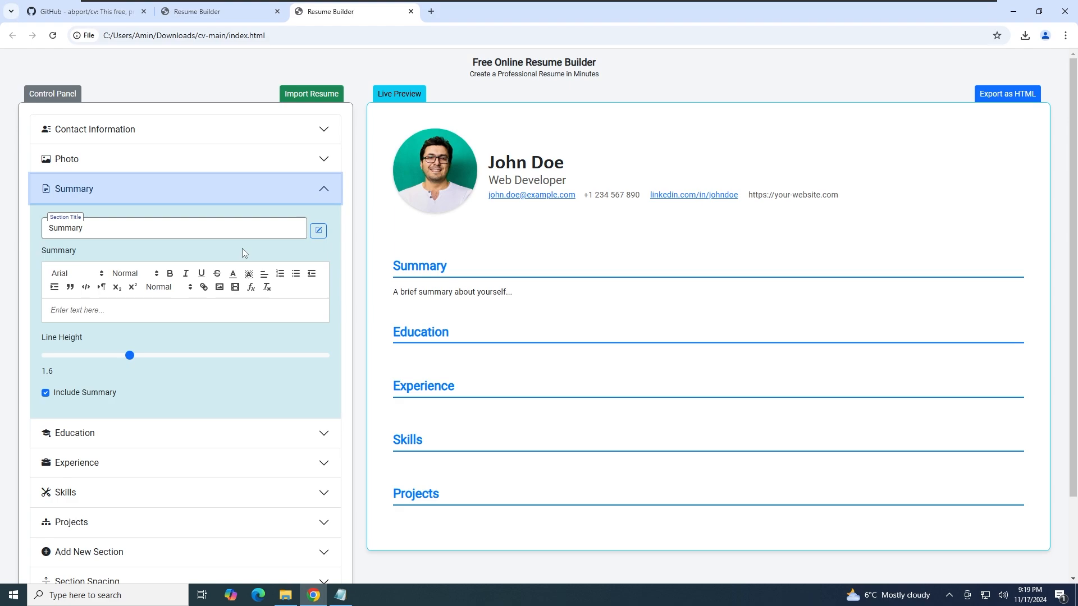
Retitle the Summary section 'Professional Summary', then close its font settings without changes
click(84, 228)
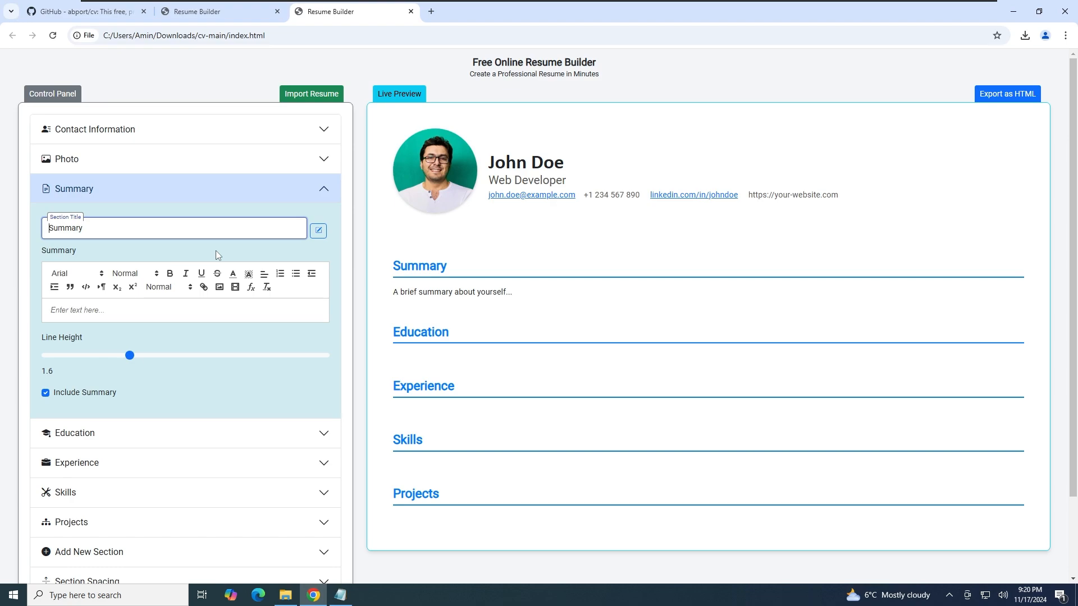
text(Profession)
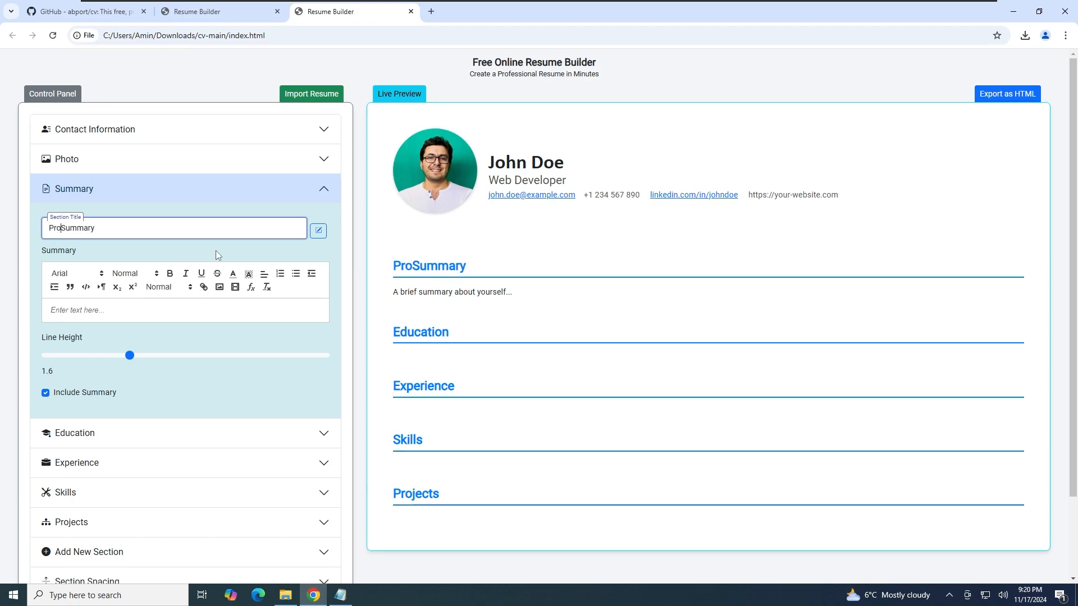
text(al)
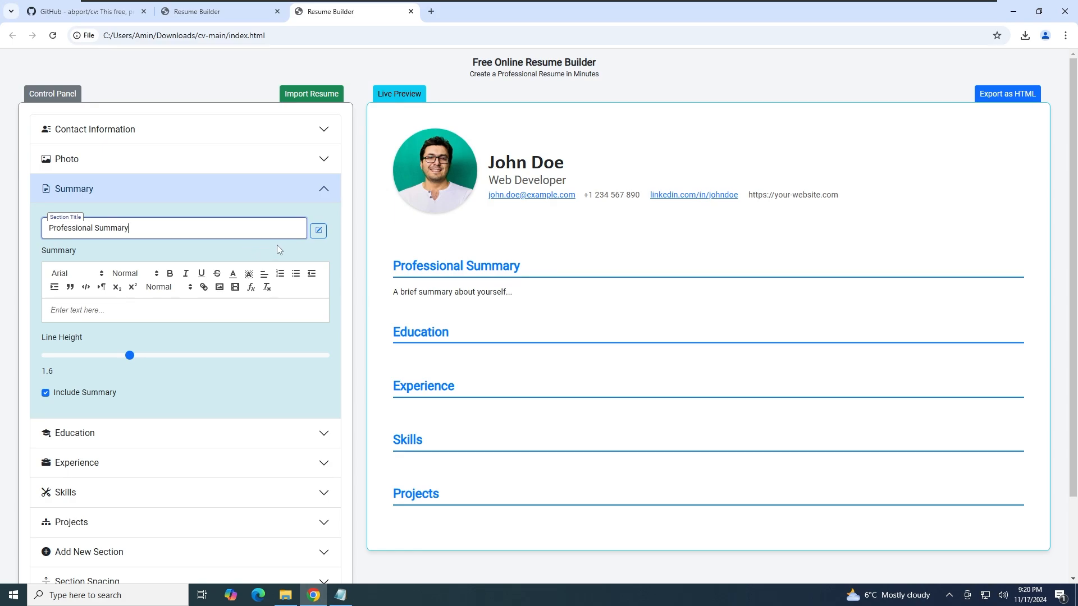
click(319, 231)
click(593, 141)
click(615, 147)
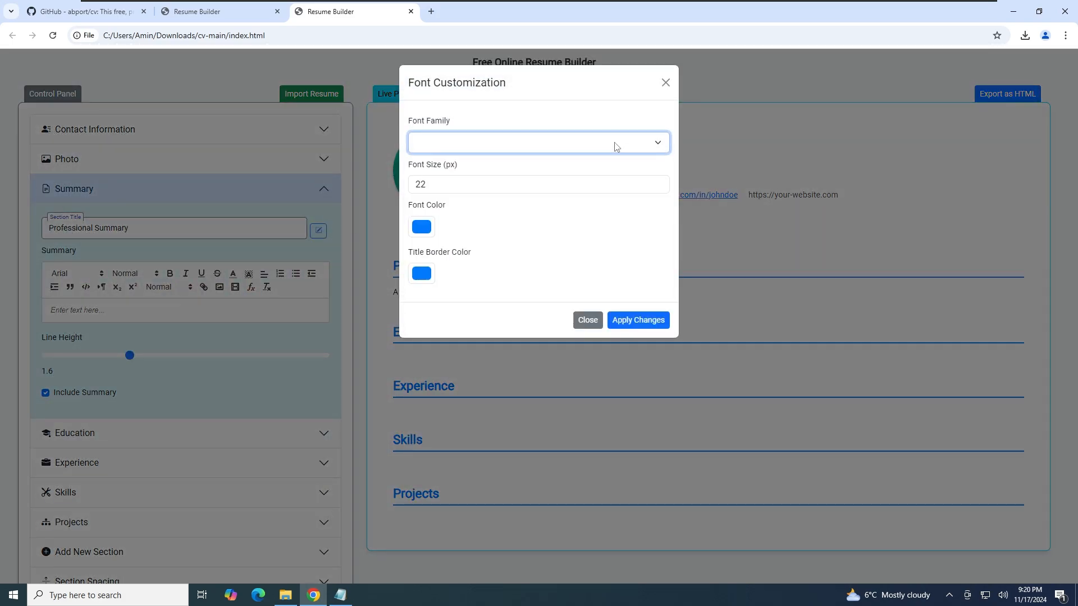
click(427, 273)
click(562, 270)
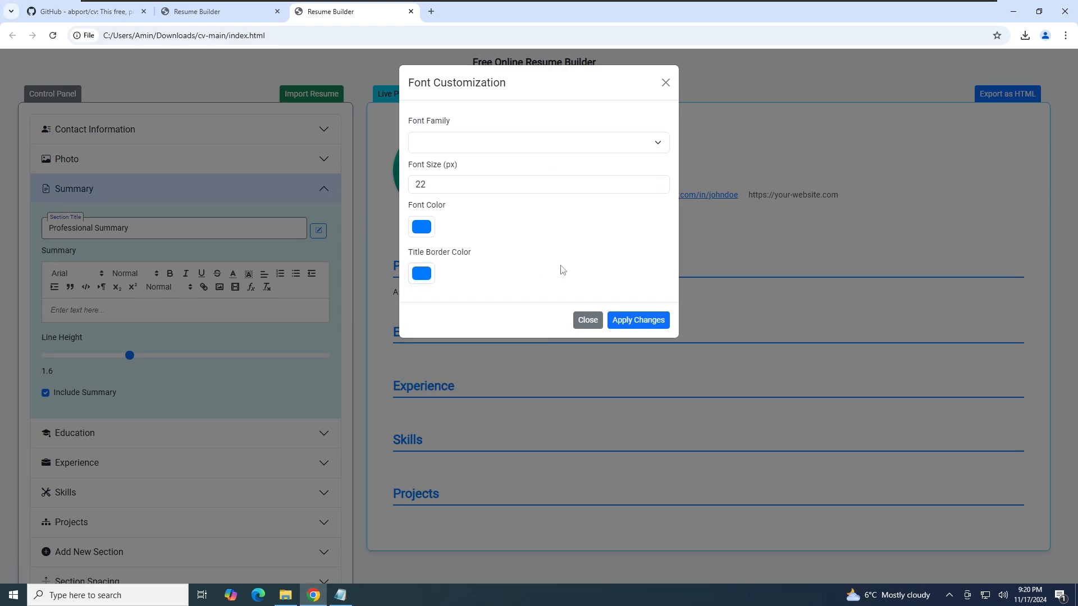
click(588, 320)
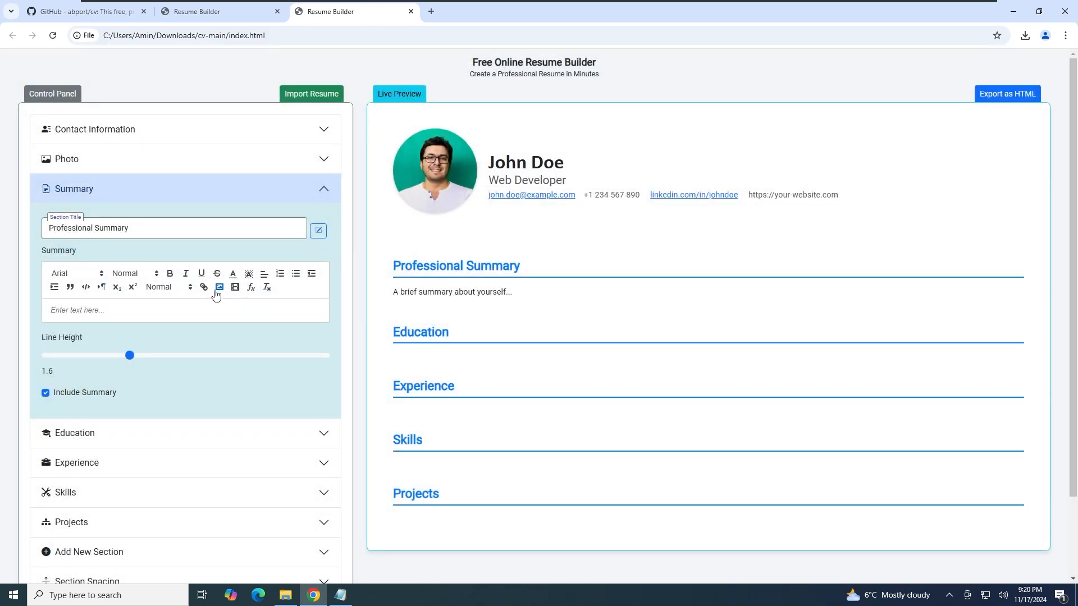
Copy the professional summary paragraph from the sample notes into the Summary editor
click(340, 595)
drag(815, 97, 352, 76)
key(ctrl+c)
right_click(370, 82)
click(353, 117)
click(107, 310)
right_click(106, 312)
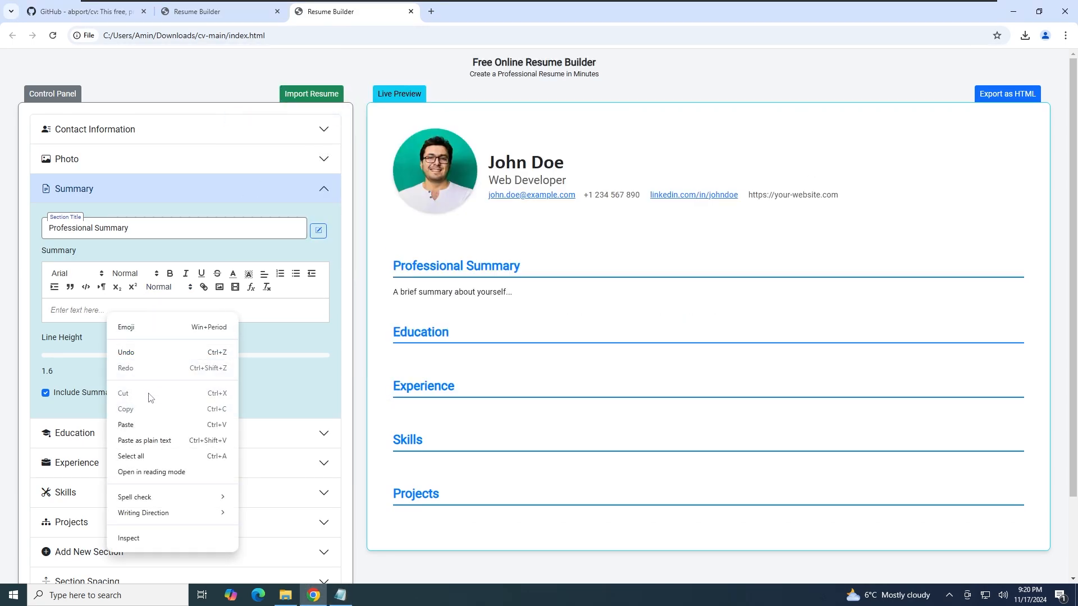
click(151, 424)
Tighten the summary line height to 1.4, keeping the Arial font
drag(127, 400, 102, 397)
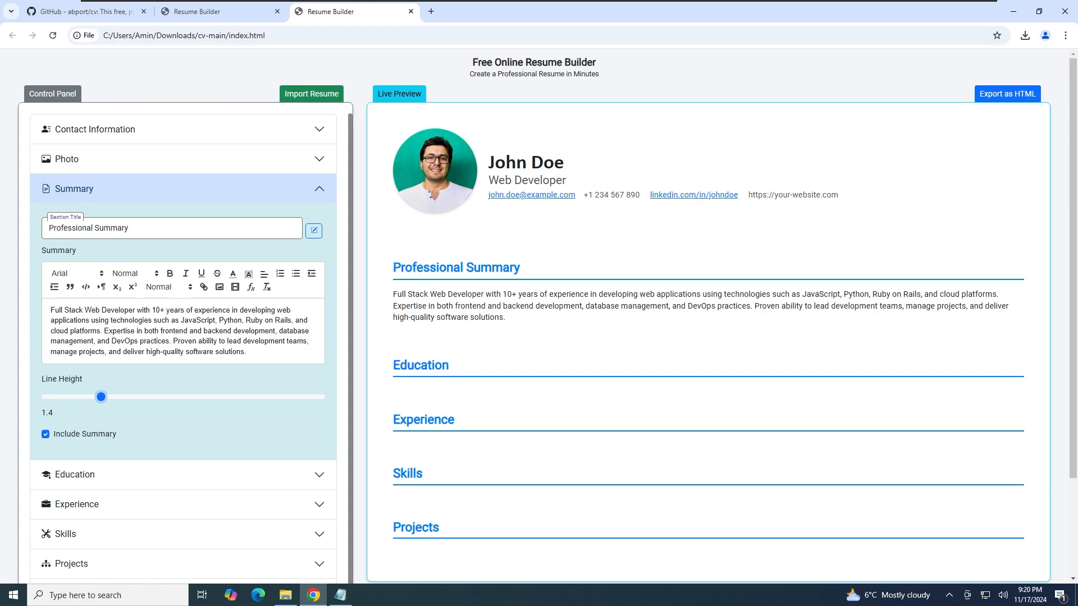
drag(92, 310, 250, 331)
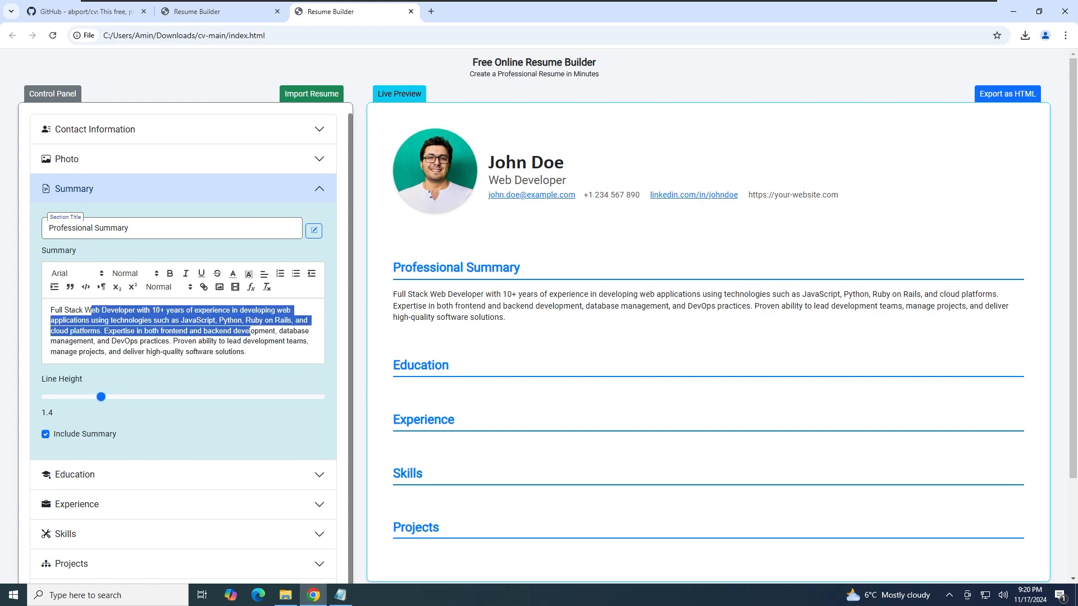
click(255, 341)
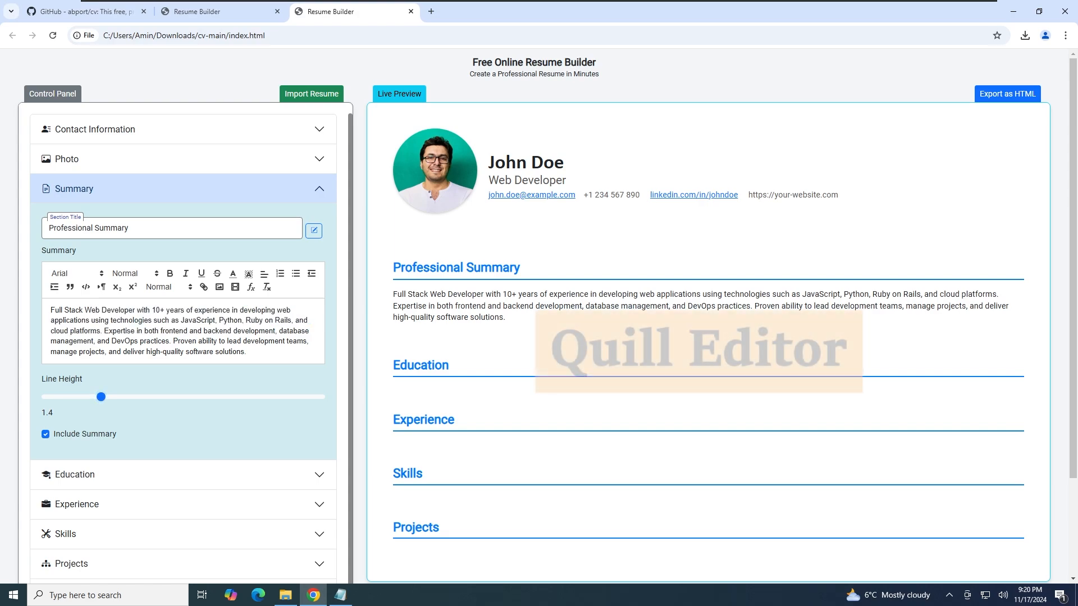
click(86, 274)
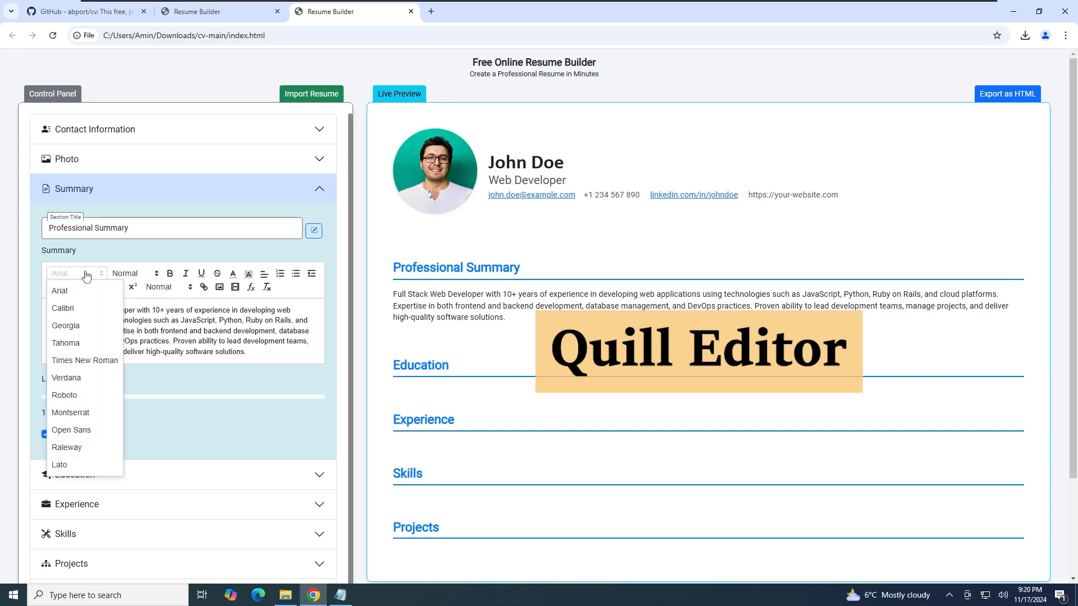
click(87, 274)
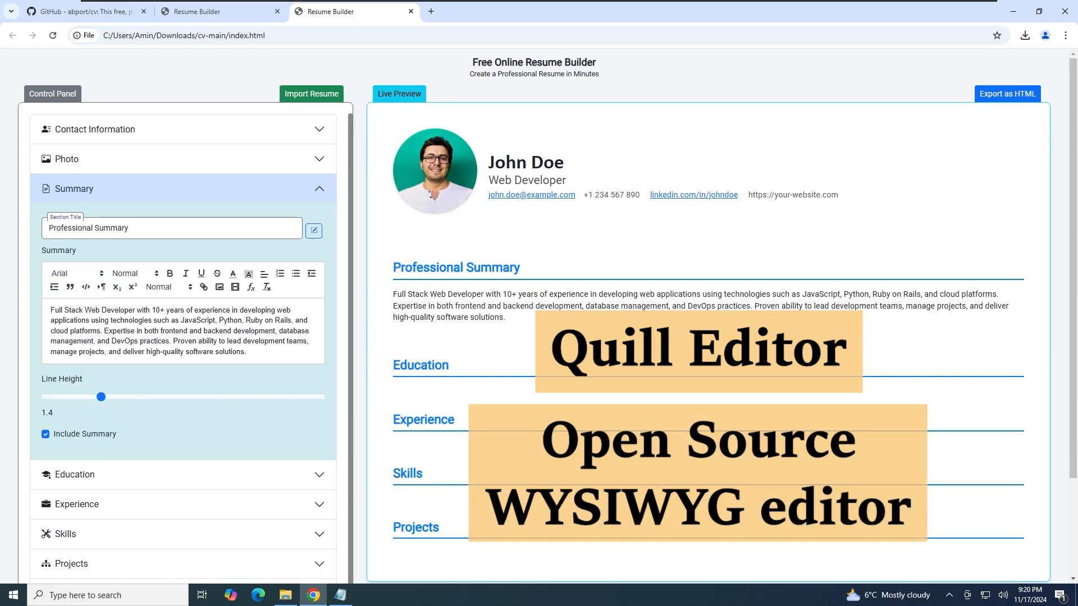
Bold '10+ years of experience' in the summary and expand the Education section
drag(153, 311, 232, 310)
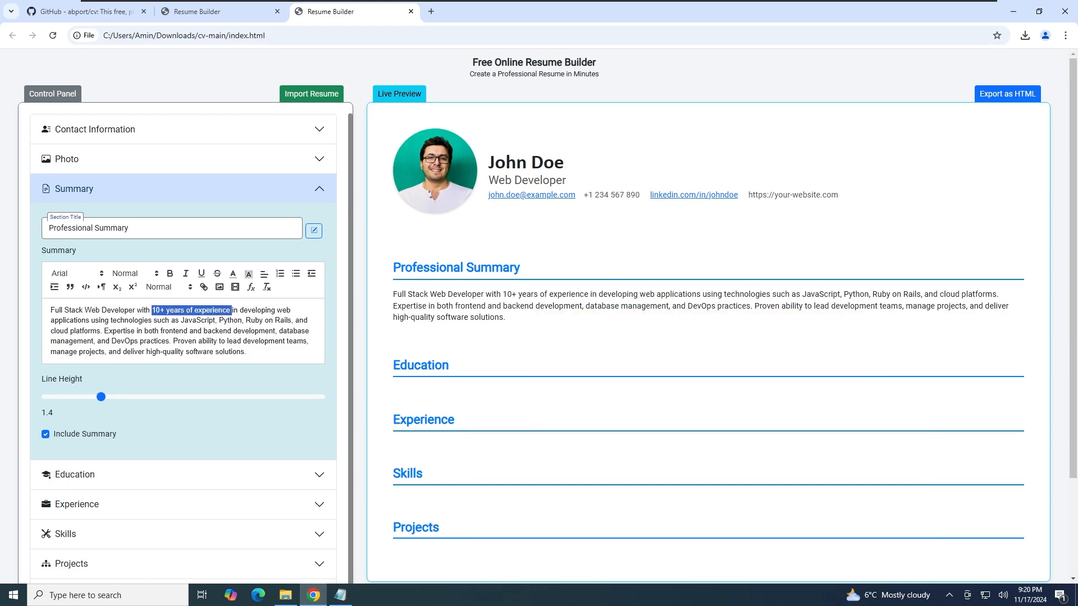
click(169, 274)
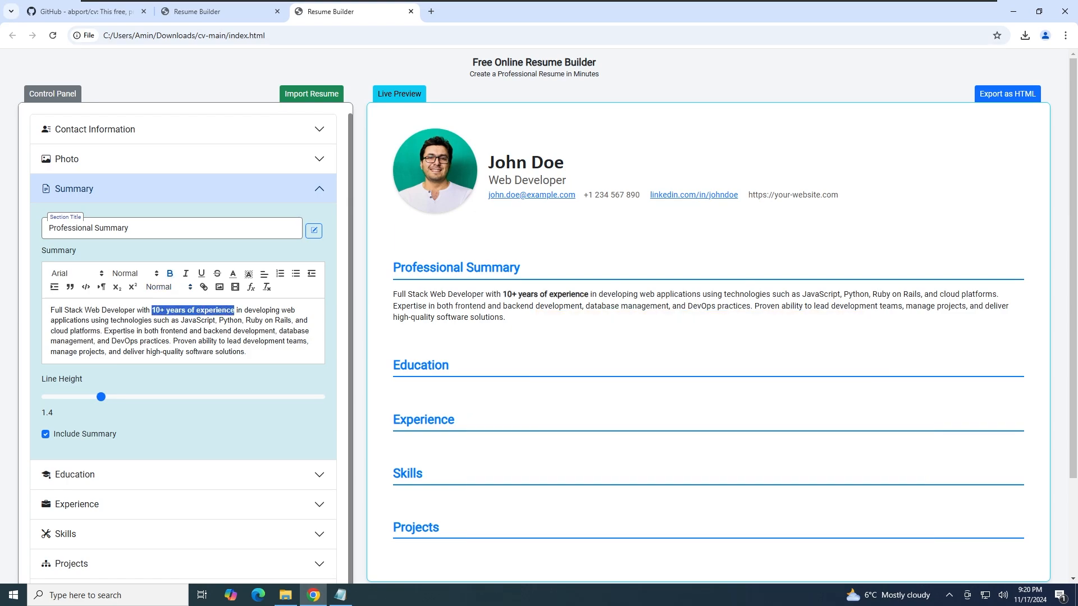
click(260, 321)
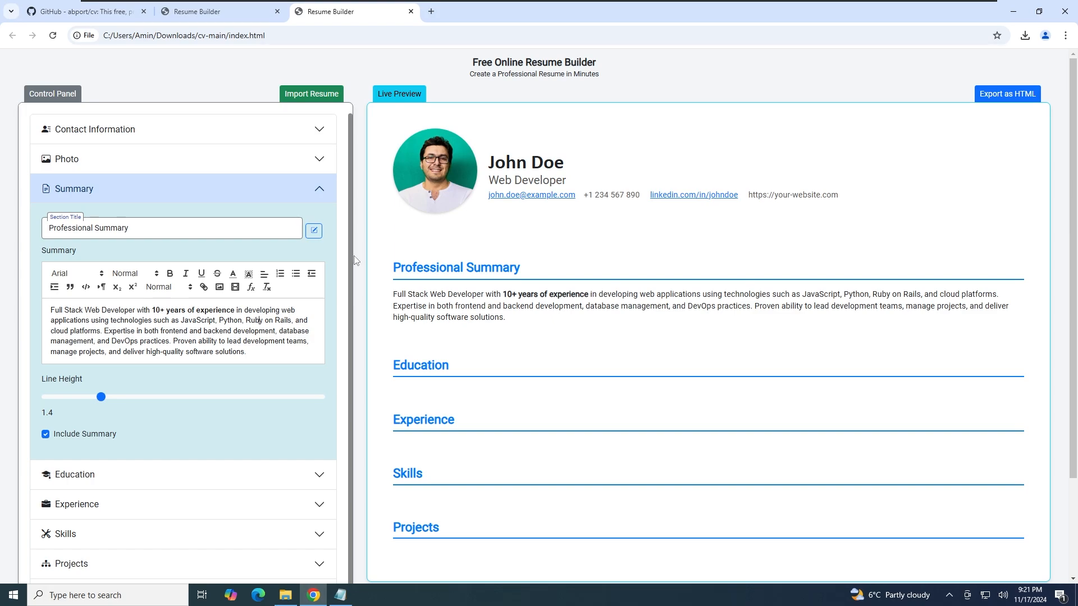
click(170, 474)
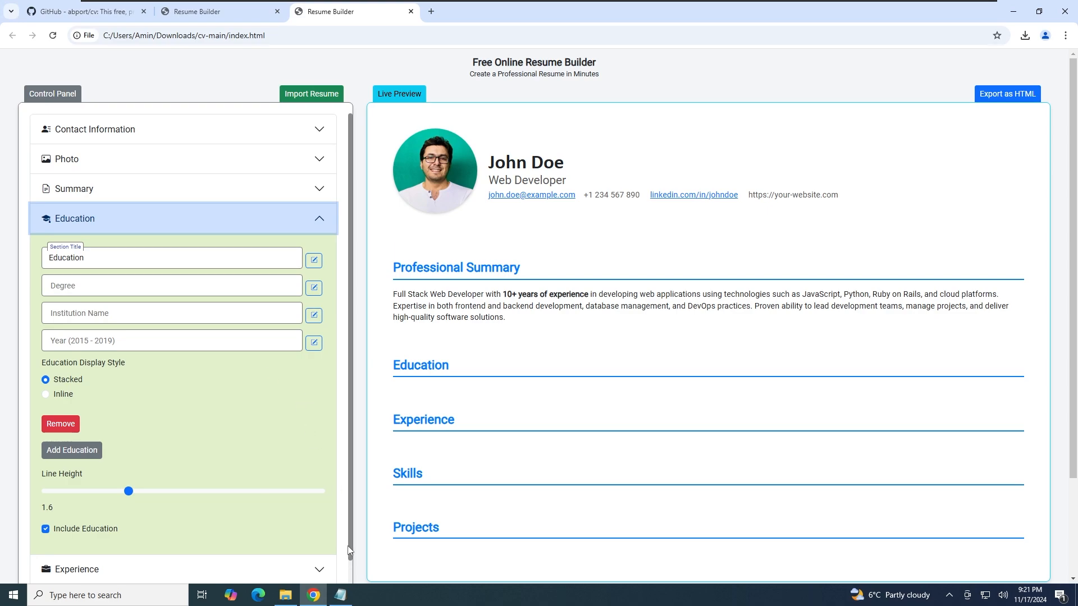
Paste the Bachelor of Science degree line from the sample notes into the Degree field
click(340, 595)
scroll(646, 219, down, 8)
click(394, 329)
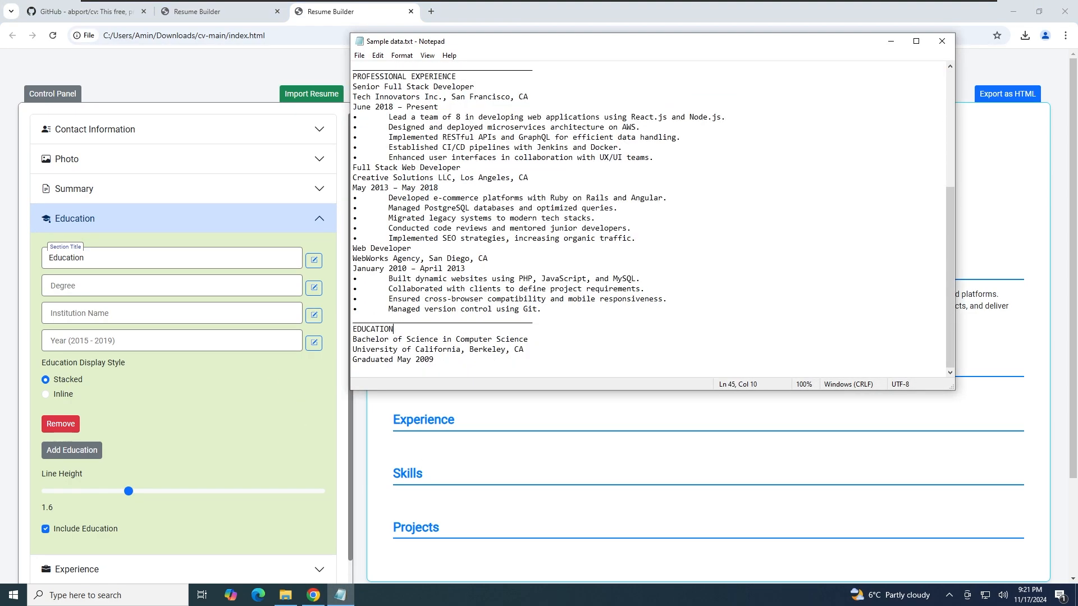
drag(529, 340, 352, 339)
key(ctrl+c)
click(172, 285)
key(ctrl+v)
Fill Institution Name with University of California and Year with Graduated May 2009
click(340, 595)
drag(524, 349, 353, 349)
key(ctrl+c)
click(171, 313)
key(ctrl+v)
click(340, 595)
drag(433, 359, 353, 359)
click(172, 340)
key(ctrl+v)
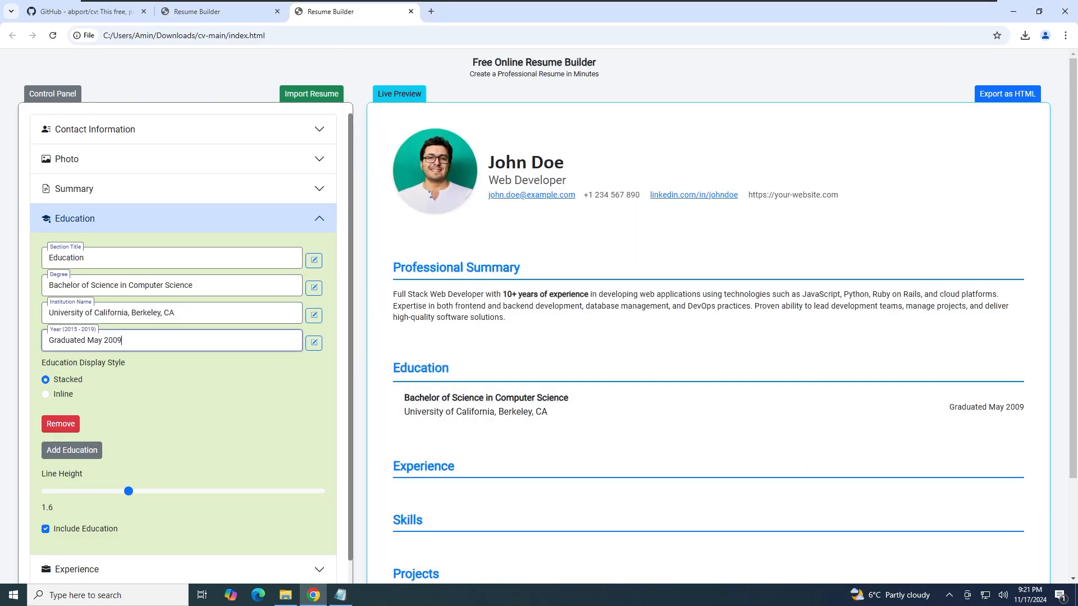
Display the education entry inline and tighten its line height to 1
click(314, 260)
click(585, 319)
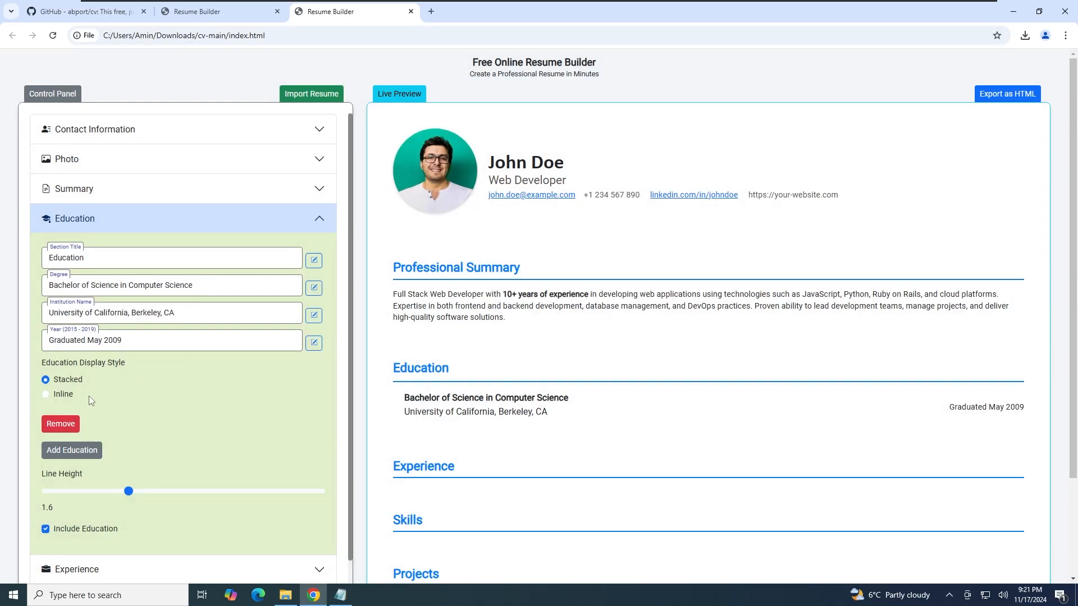
click(71, 382)
click(64, 397)
drag(129, 491, 96, 492)
Add then remove an empty second education entry, and expand the Experience section
click(72, 450)
scroll(140, 432, down, 4)
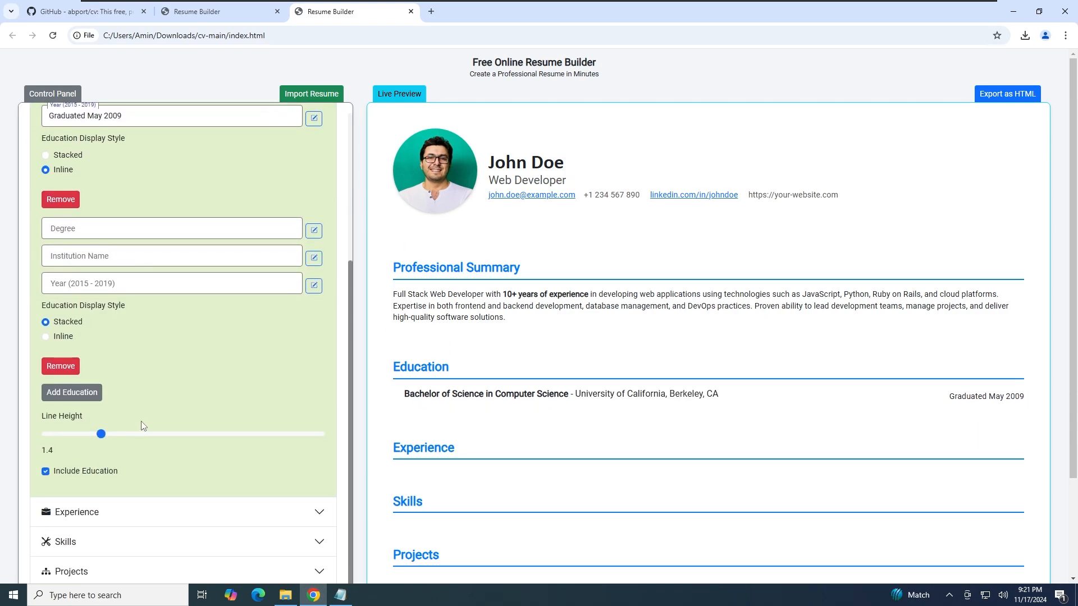
drag(101, 437, 52, 438)
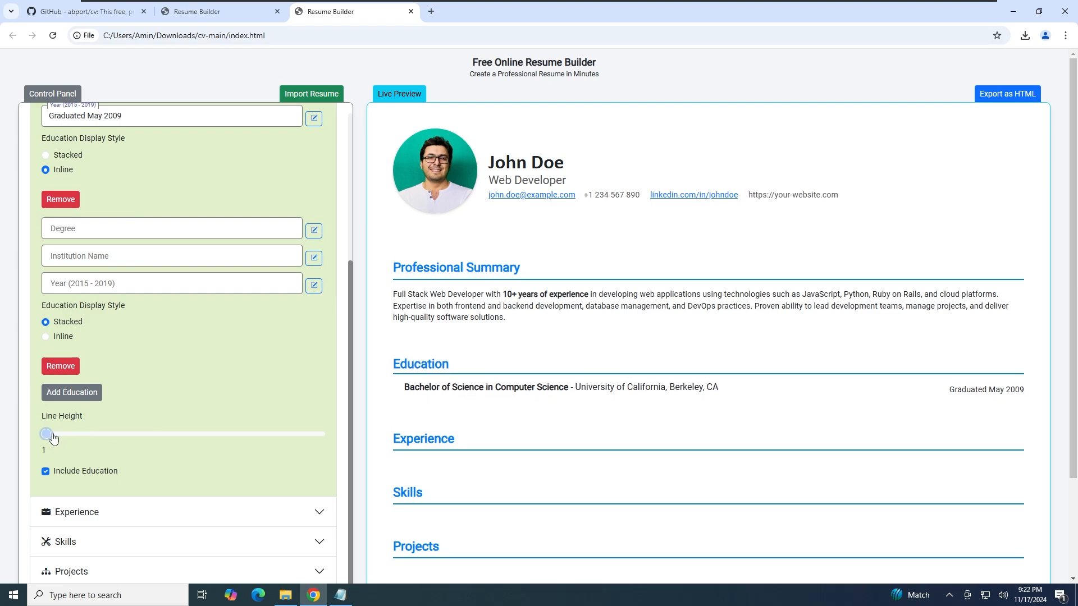
click(65, 368)
scroll(185, 345, up, 1)
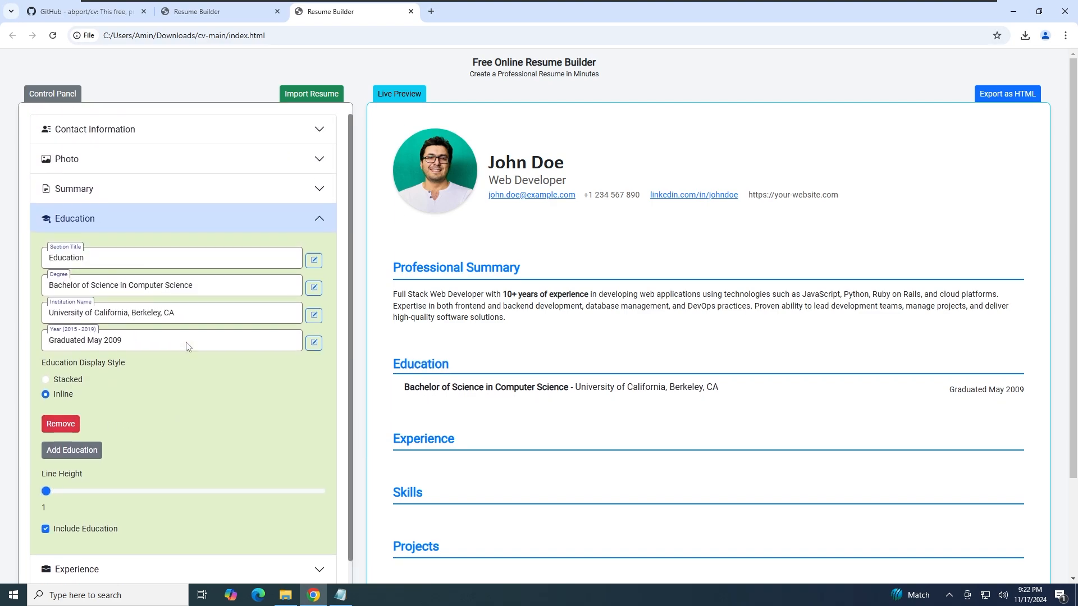
scroll(172, 427, down, 1)
click(164, 498)
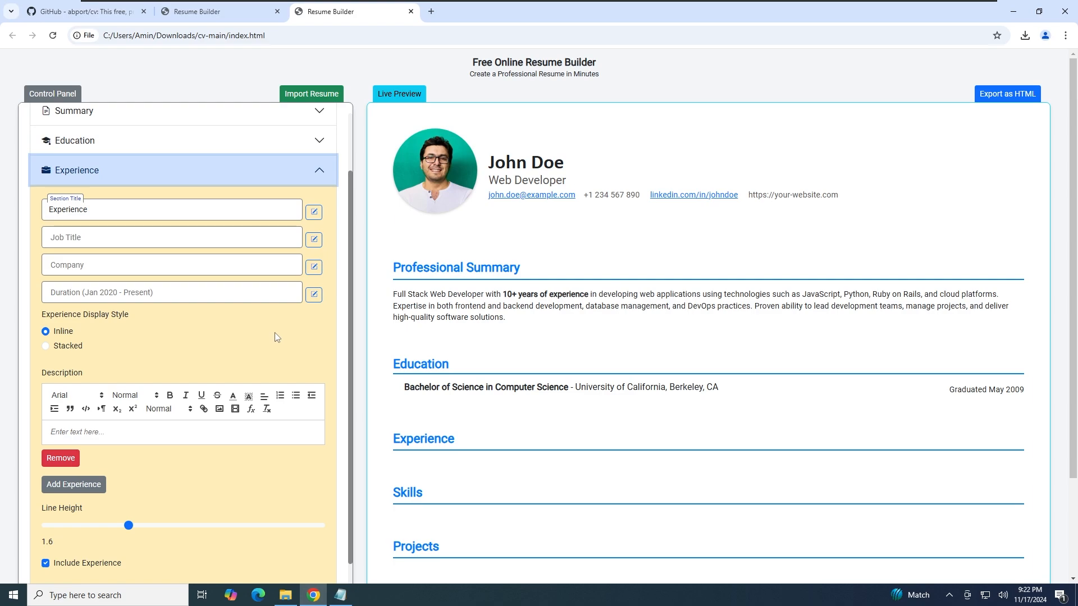
Enter the first job: Senior Full Stack Developer at Tech Innovators
click(340, 595)
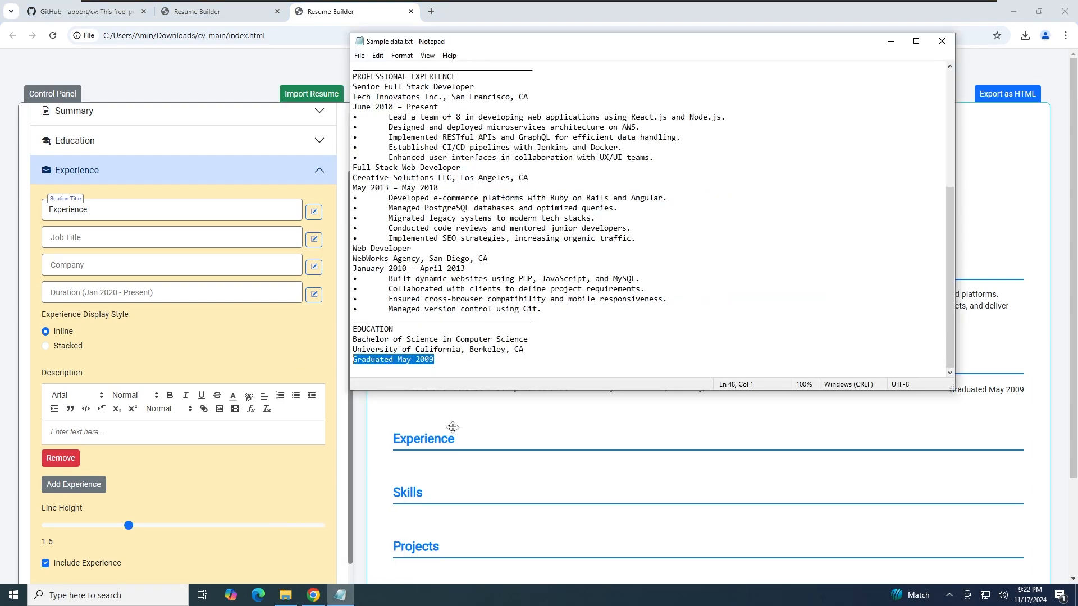
drag(393, 87, 352, 87)
key(ctrl+c)
click(171, 237)
key(ctrl+v)
click(340, 595)
drag(529, 97, 353, 97)
key(ctrl+c)
click(172, 265)
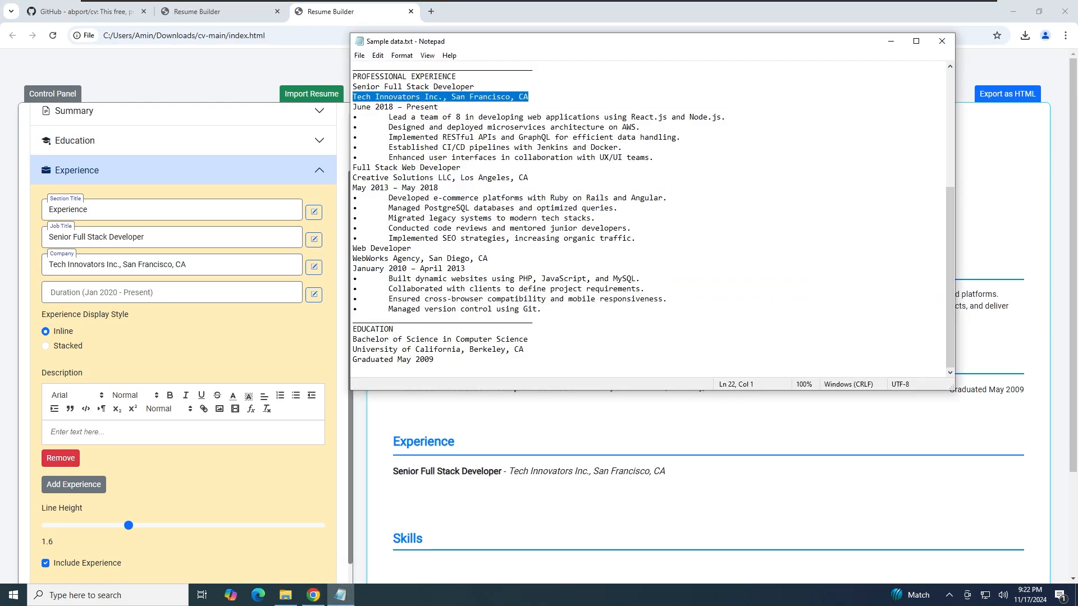
Paste the first job's bullet points into its Description
click(340, 595)
drag(655, 158, 345, 117)
key(ctrl+c)
click(171, 432)
key(ctrl+v)
scroll(130, 406, down, 2)
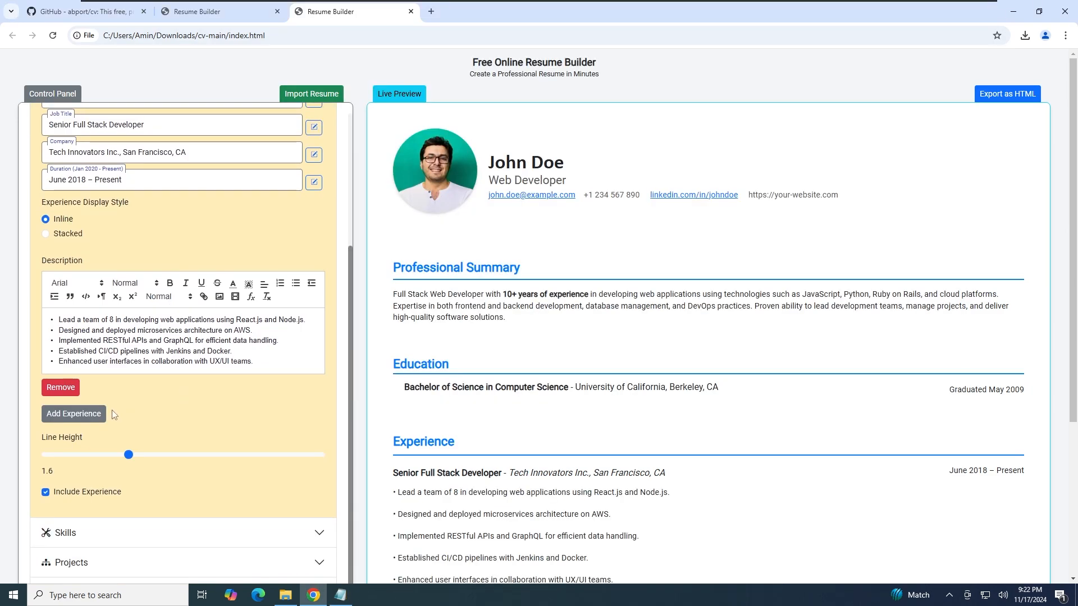
drag(129, 455, 53, 454)
Add a second job: Full Stack Web Developer at Creative Solutions LLC
click(74, 413)
scroll(131, 407, down, 2)
click(340, 595)
drag(462, 167, 352, 168)
key(ctrl+c)
click(172, 303)
key(ctrl+v)
click(340, 595)
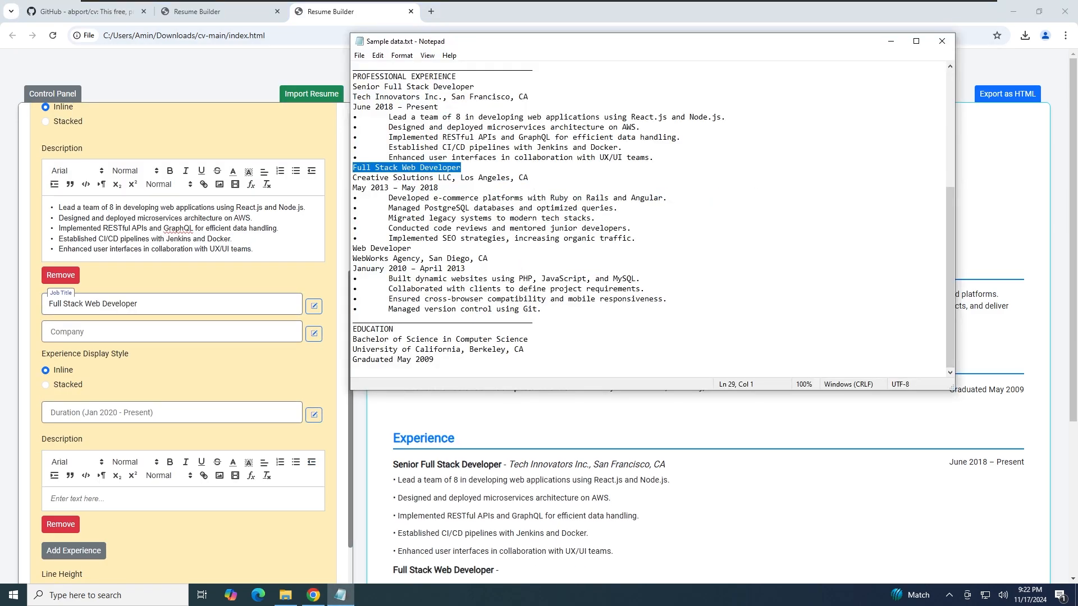
Give the second job the duration May 2013 – May 2018 and copy its bullet points
click(344, 596)
drag(440, 188, 353, 188)
key(ctrl+c)
click(172, 412)
key(ctrl+v)
click(341, 595)
drag(636, 240, 349, 198)
key(ctrl+c)
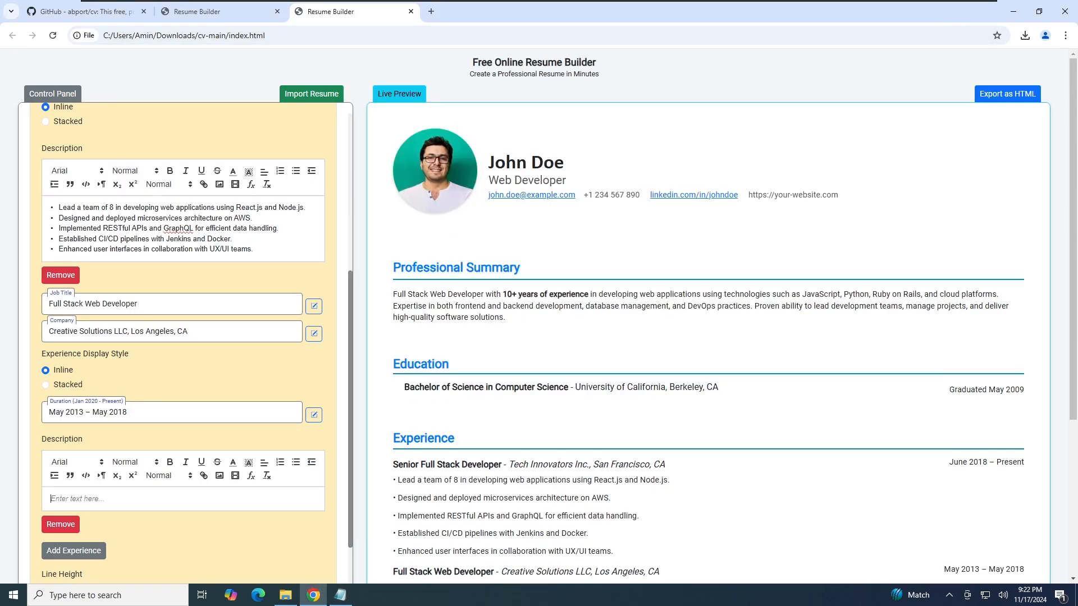
Add a third job: Web Developer at WebWorks Agency, San Diego, CA
click(340, 595)
drag(412, 249, 353, 249)
key(ctrl+c)
click(172, 404)
key(ctrl+v)
click(340, 595)
Give the third job the duration January 2010 – April 2013 and paste its bullet points
drag(488, 259, 352, 259)
key(ctrl+c)
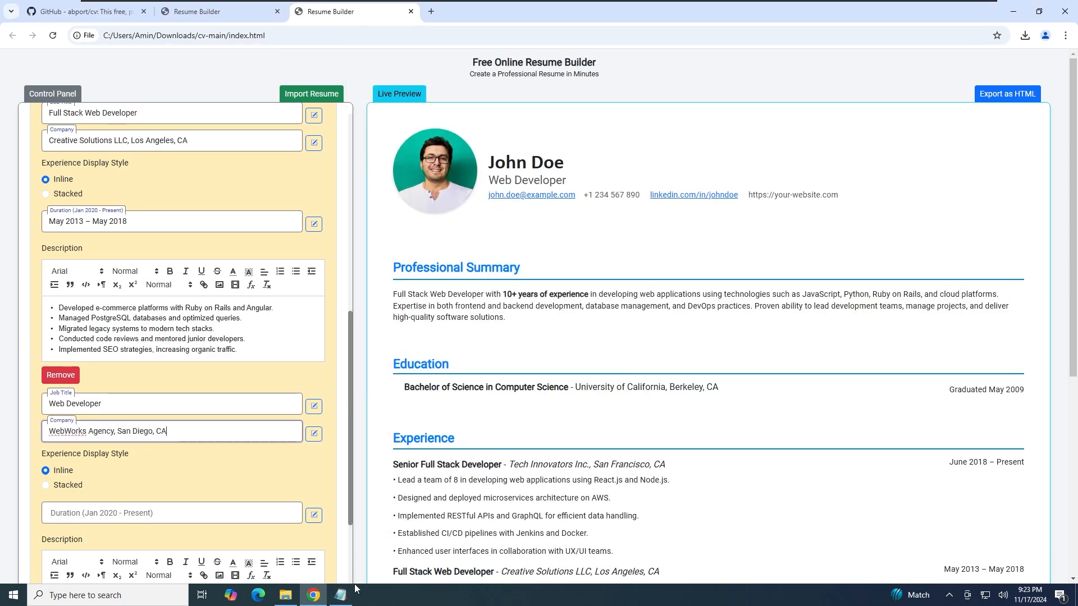
click(171, 513)
key(ctrl+v)
scroll(163, 450, down, 4)
click(340, 595)
drag(541, 310, 353, 279)
click(163, 374)
key(ctrl+v)
Try stacking the Full Stack entry's company below its title, then restore it inline
scroll(159, 373, down, 2)
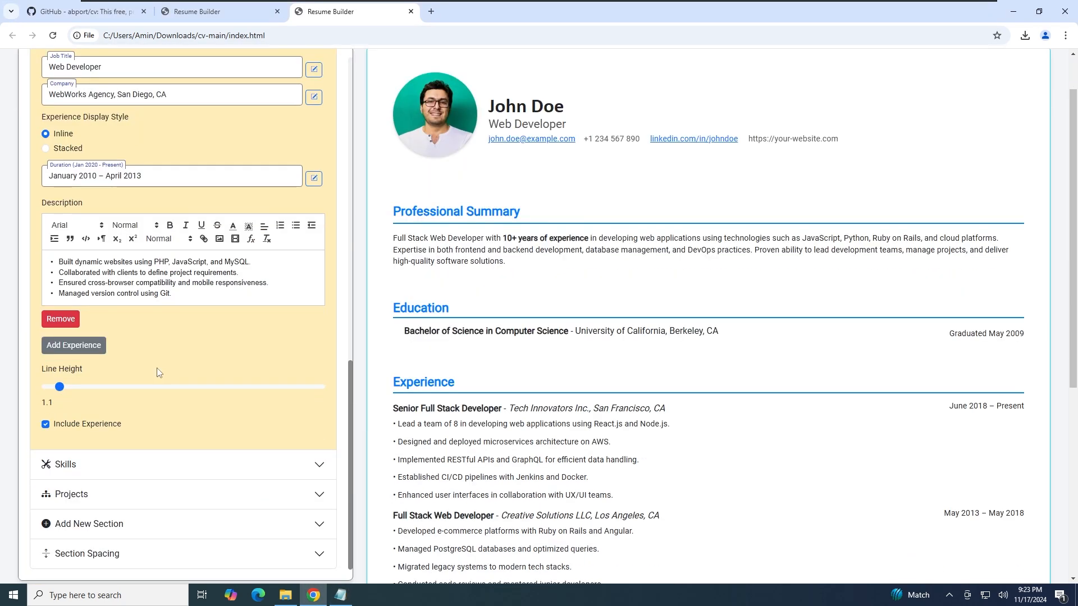
scroll(155, 345, up, 2)
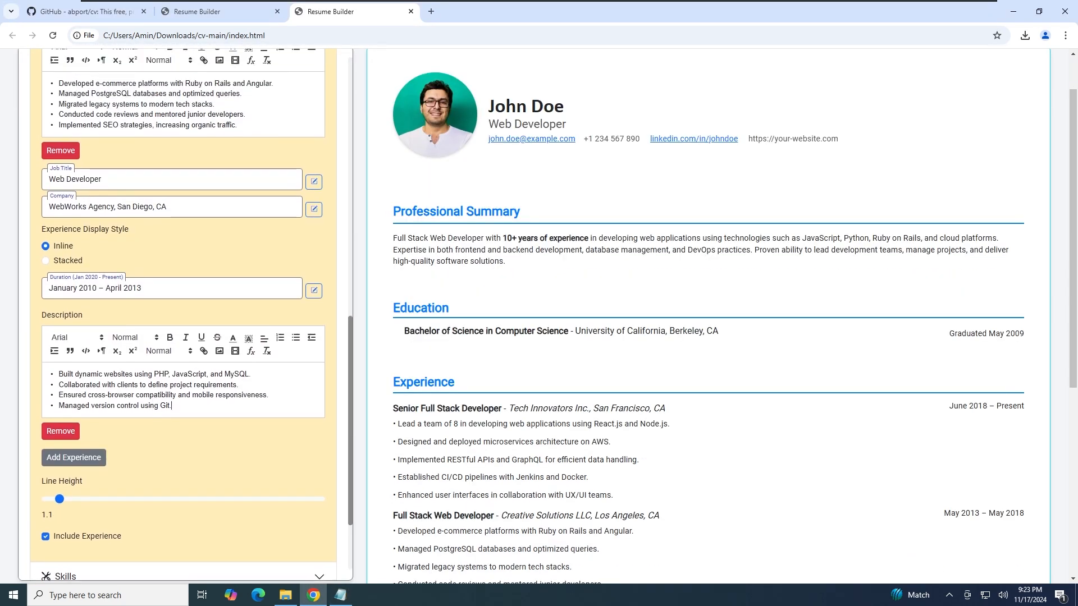
scroll(98, 268, up, 6)
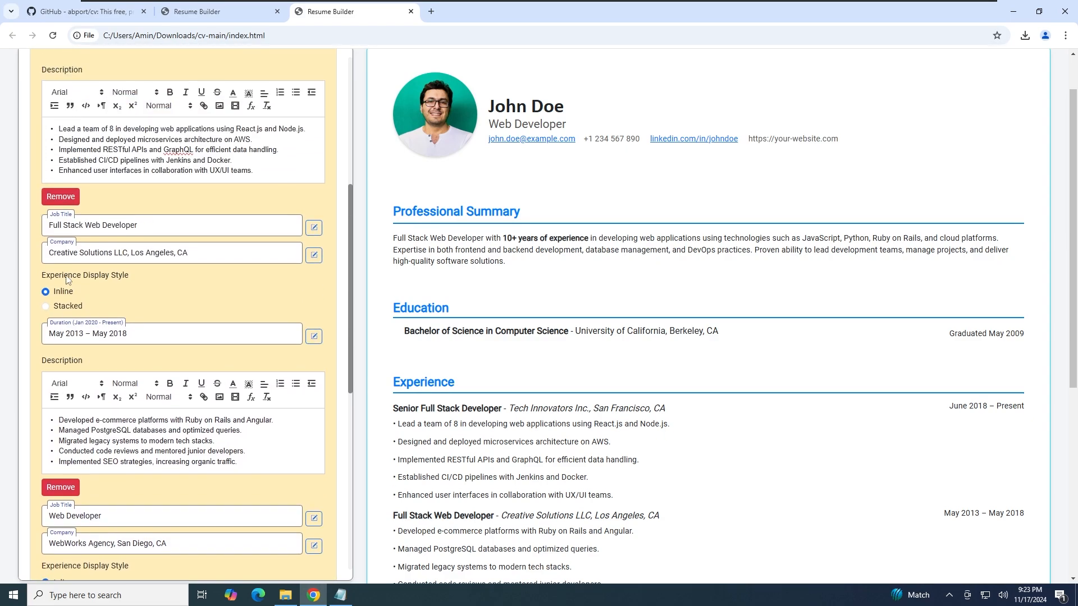
click(61, 308)
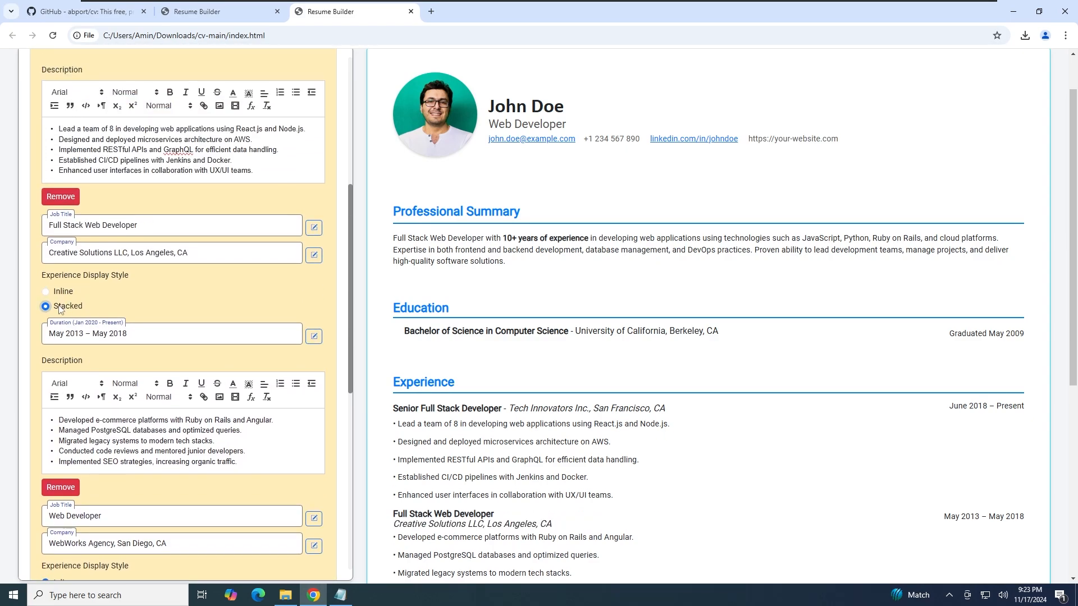
click(62, 293)
scroll(139, 312, down, 3)
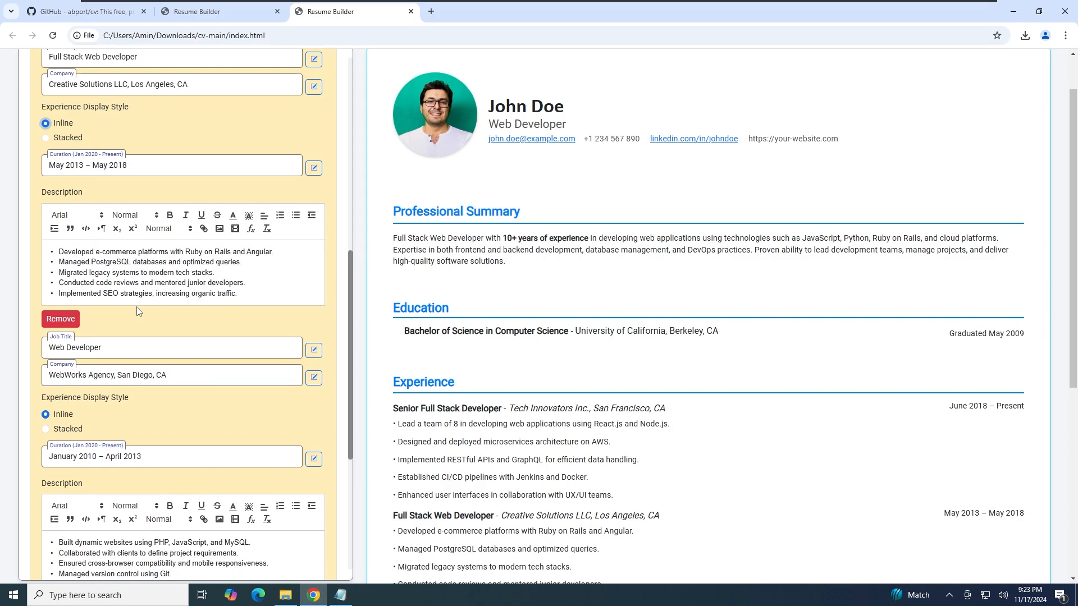
scroll(137, 312, up, 7)
scroll(137, 314, down, 10)
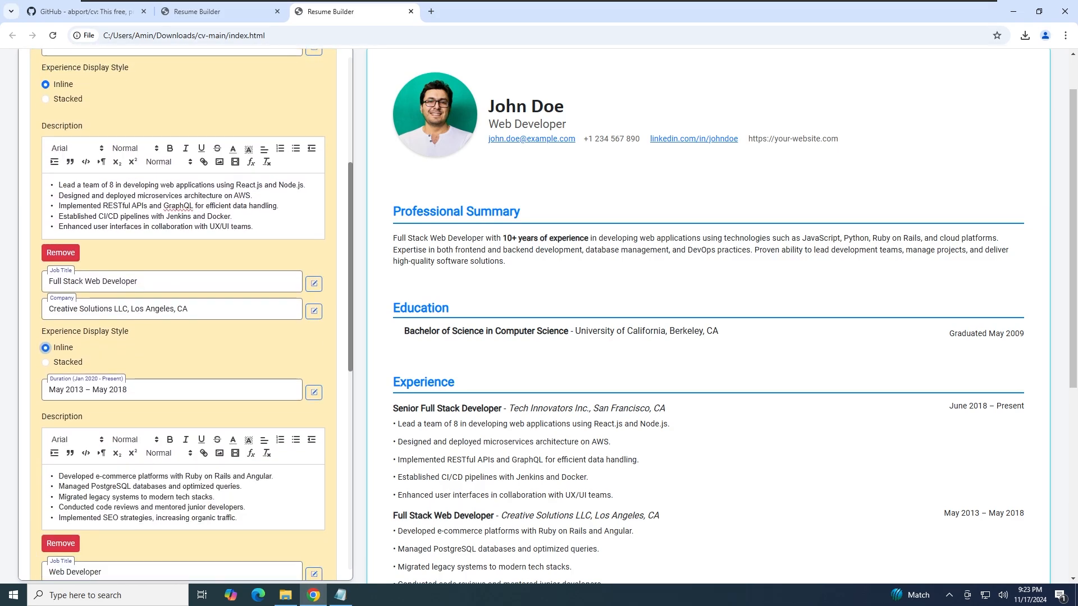
Add JavaScript, Python and React.js to the Skills section
click(134, 464)
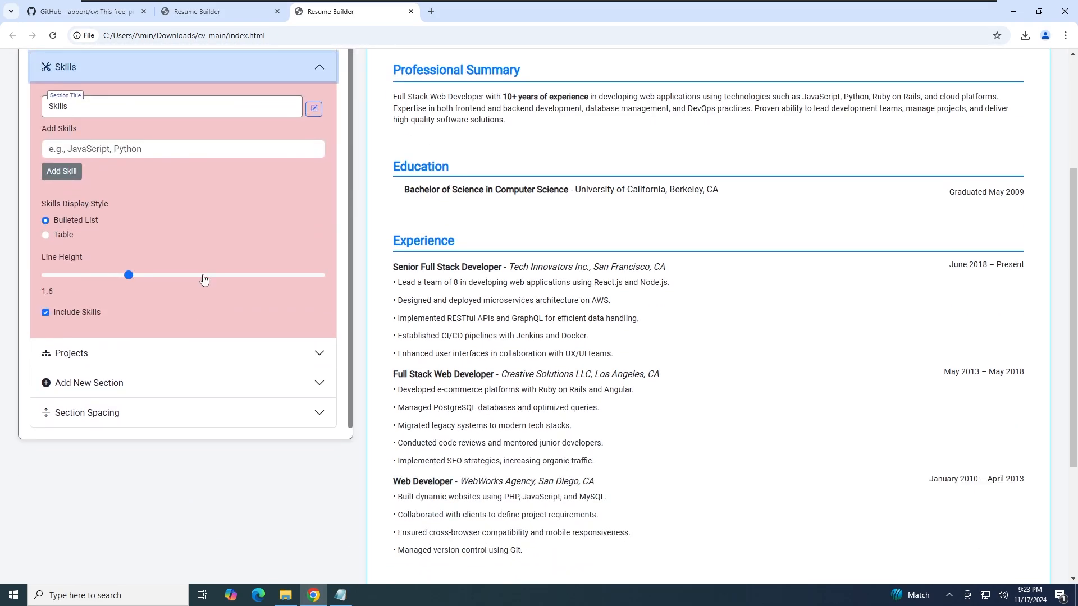
scroll(418, 281, down, 2)
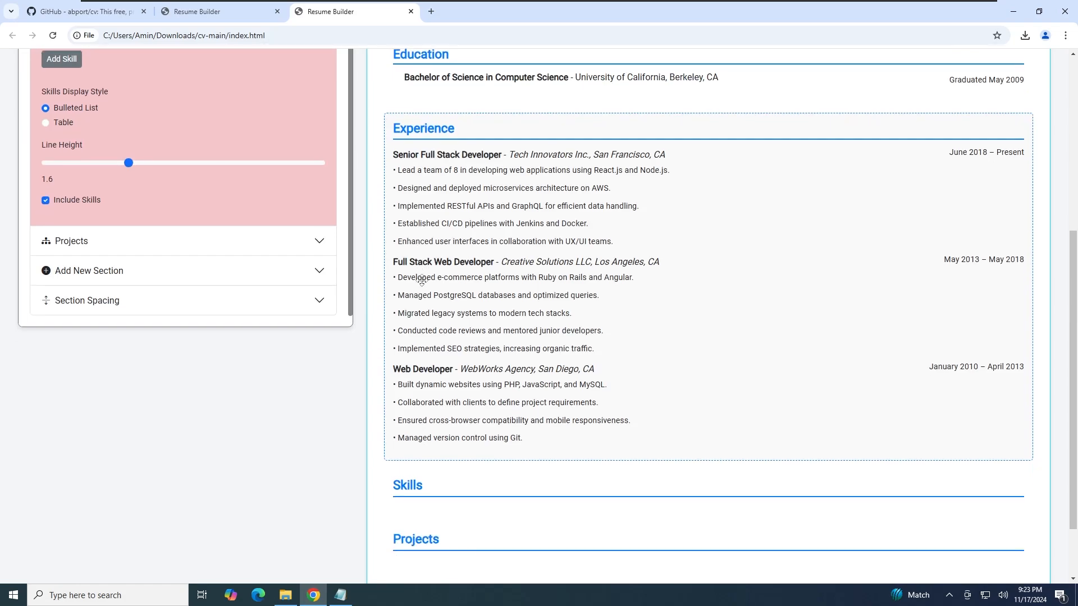
scroll(419, 278, up, 1)
click(152, 93)
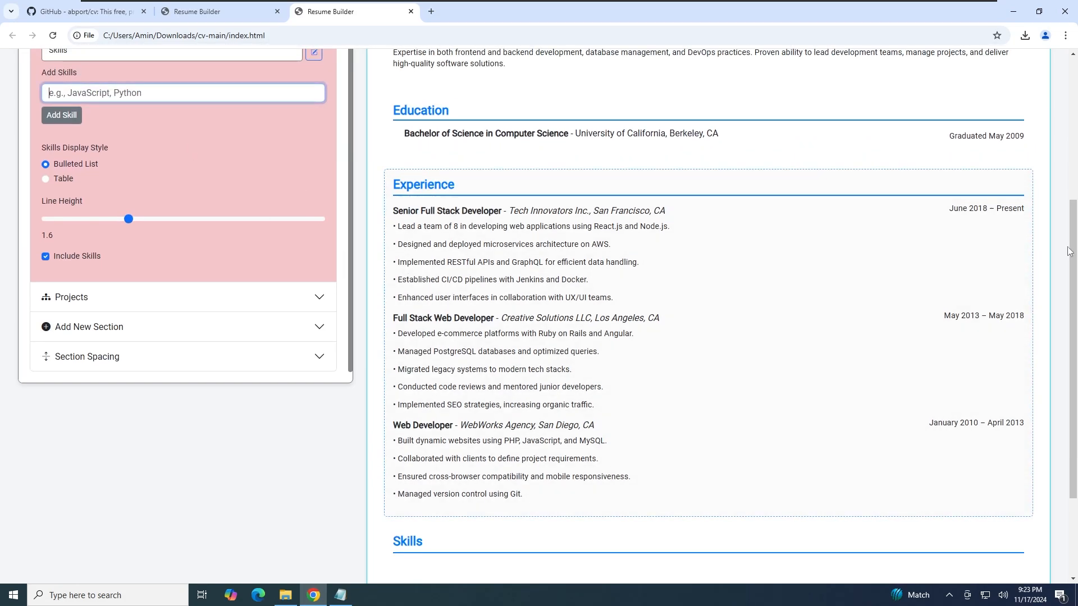
drag(1076, 258, 1076, 269)
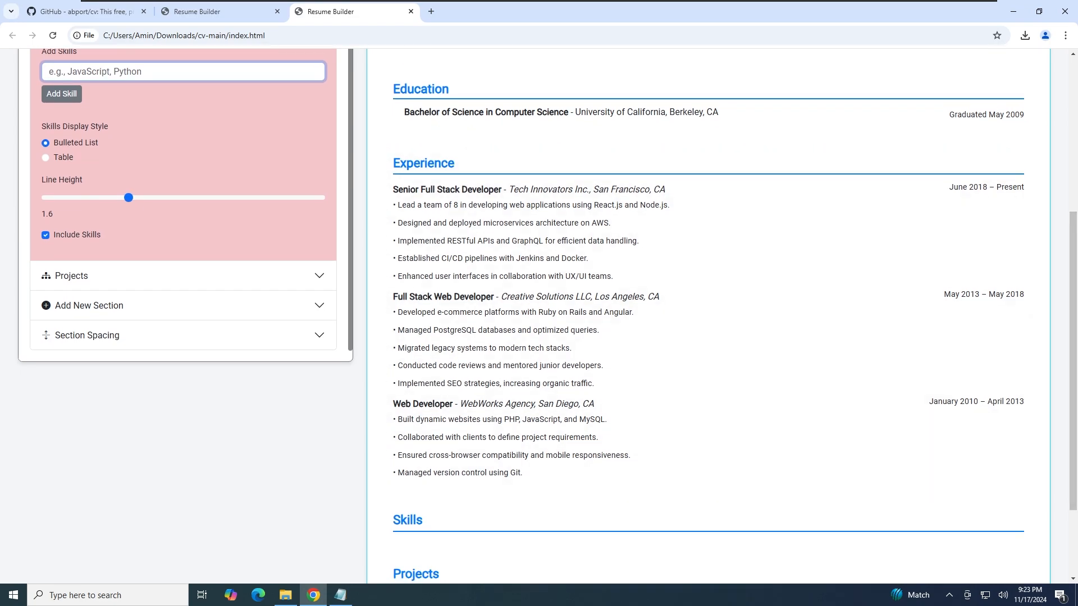
text(JavaScript)
key(Return)
text(Python)
click(57, 97)
click(67, 71)
text(React.js)
key(Return)
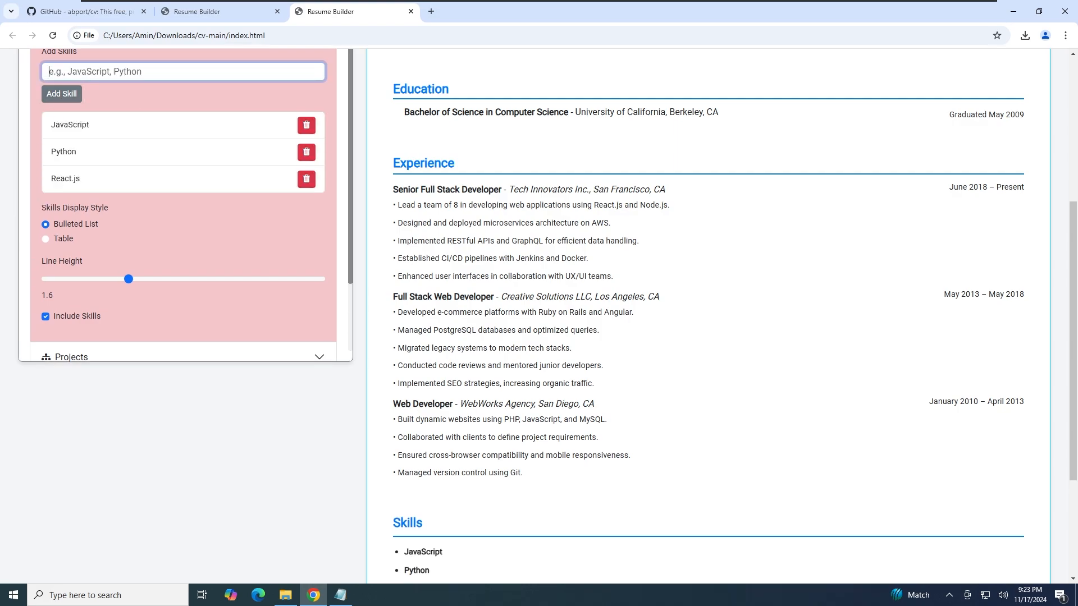
Keep the skills as a bulleted list, after trying the table layout, with line height 1
click(46, 240)
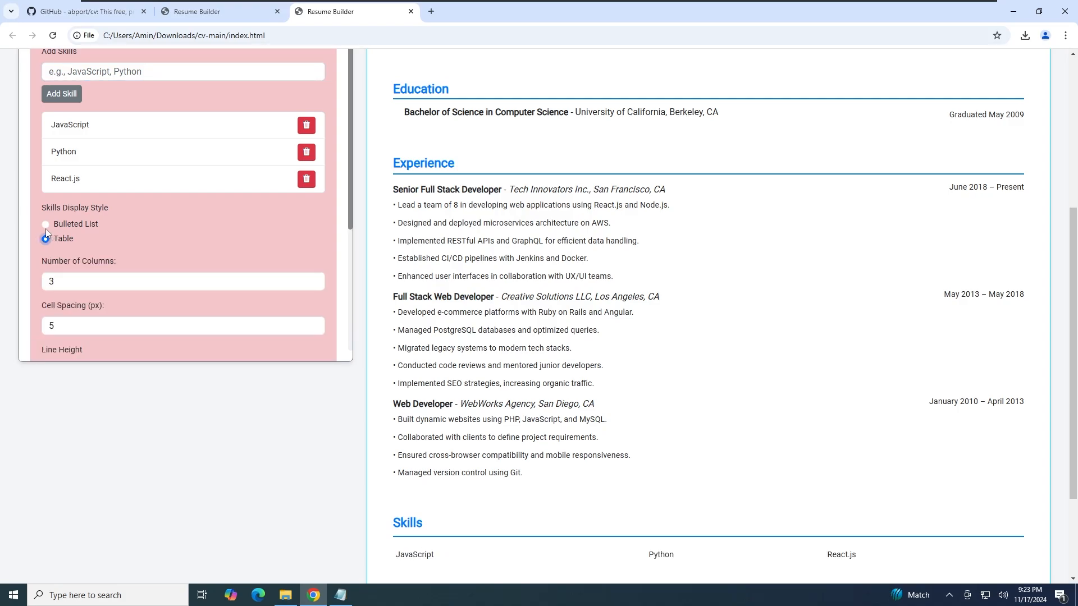
click(46, 225)
click(46, 239)
click(45, 224)
drag(127, 279, 46, 279)
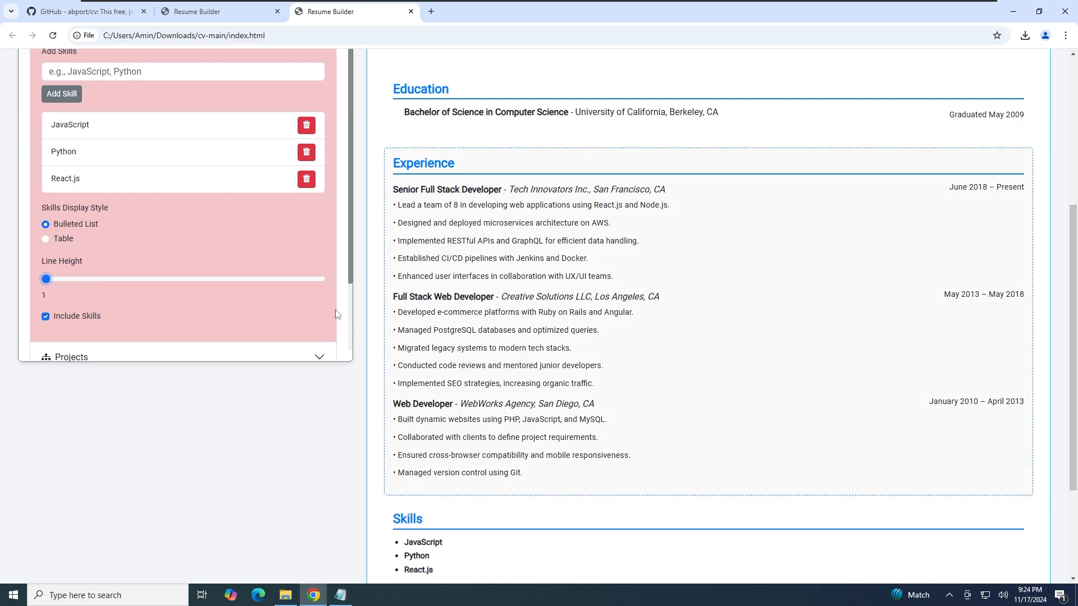
scroll(364, 326, down, 1)
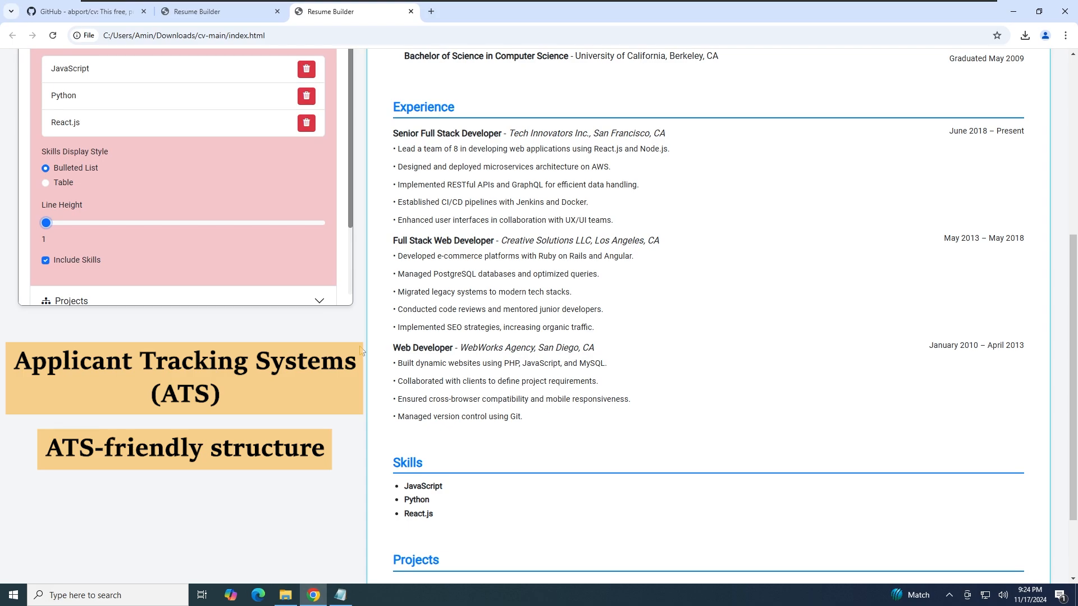
scroll(360, 351, up, 1)
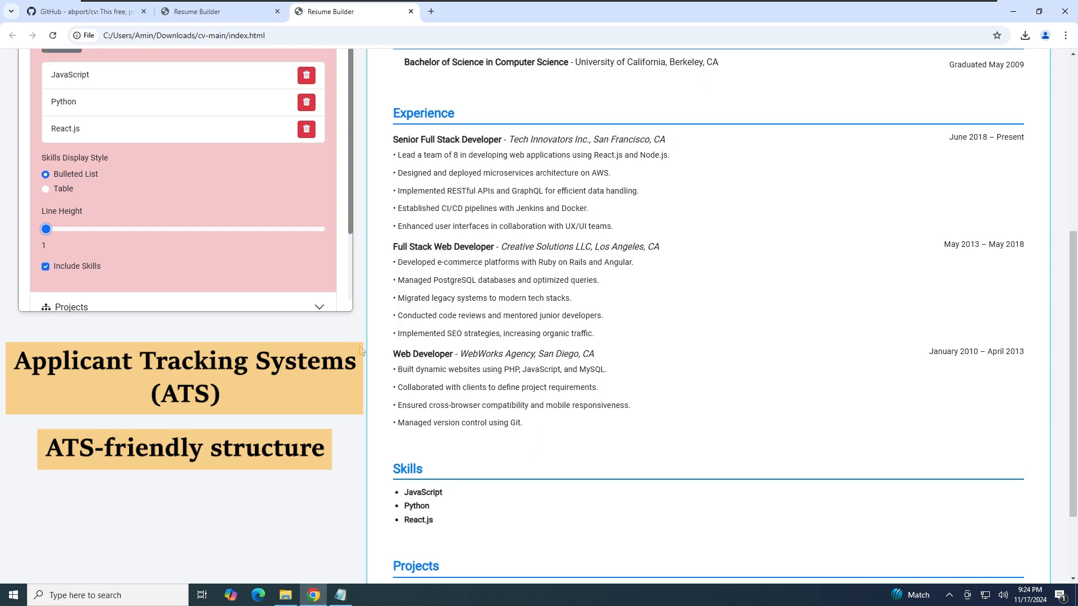
scroll(360, 351, up, 1)
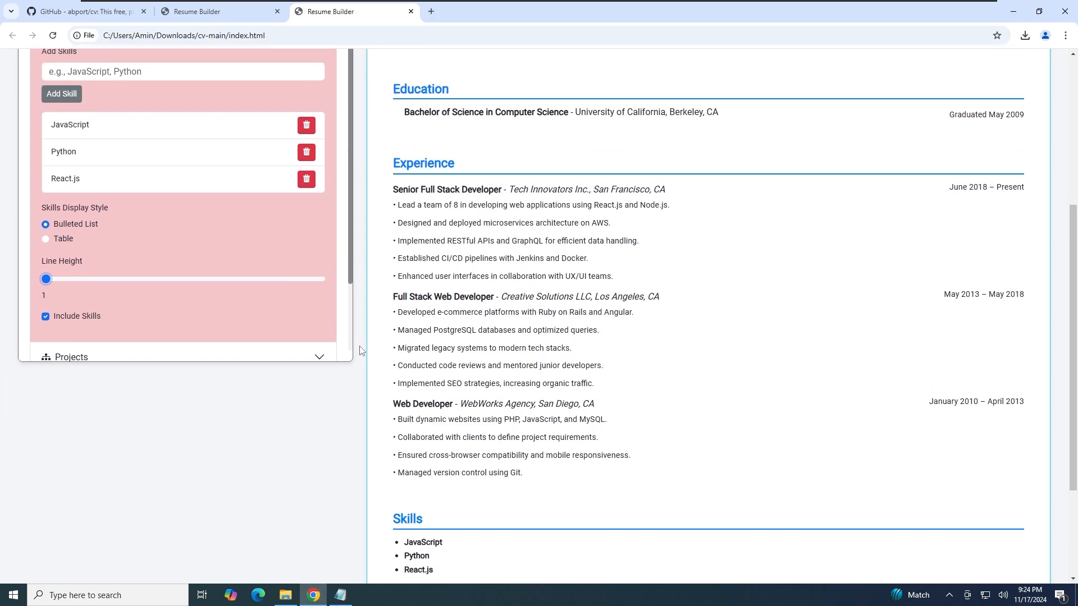
scroll(252, 312, down, 1)
scroll(252, 313, down, 3)
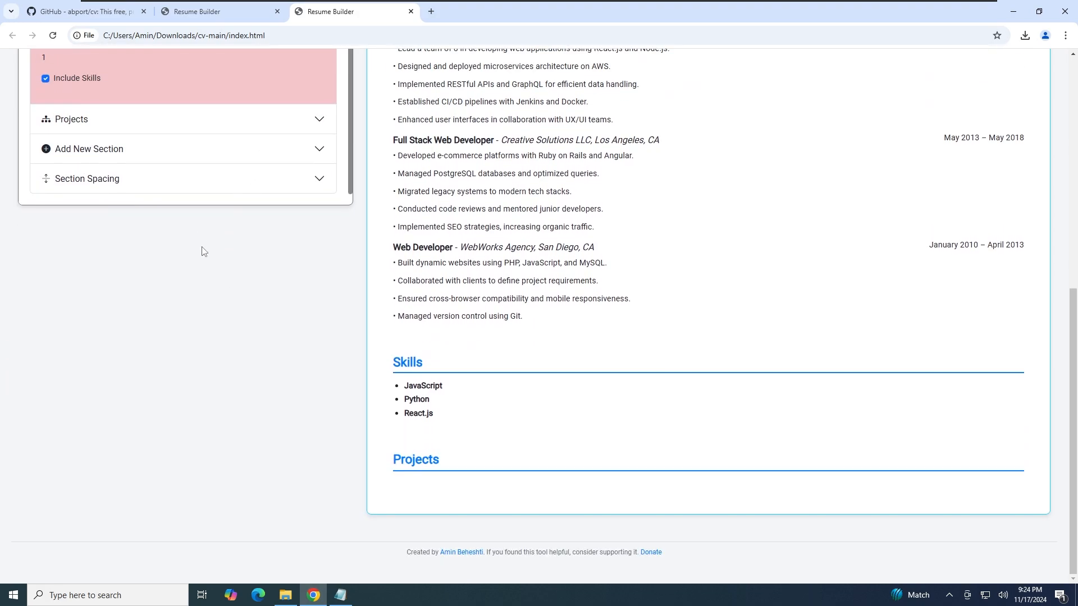
Exclude the original Skills and Projects sections from the resume
click(174, 158)
scroll(224, 324, up, 1)
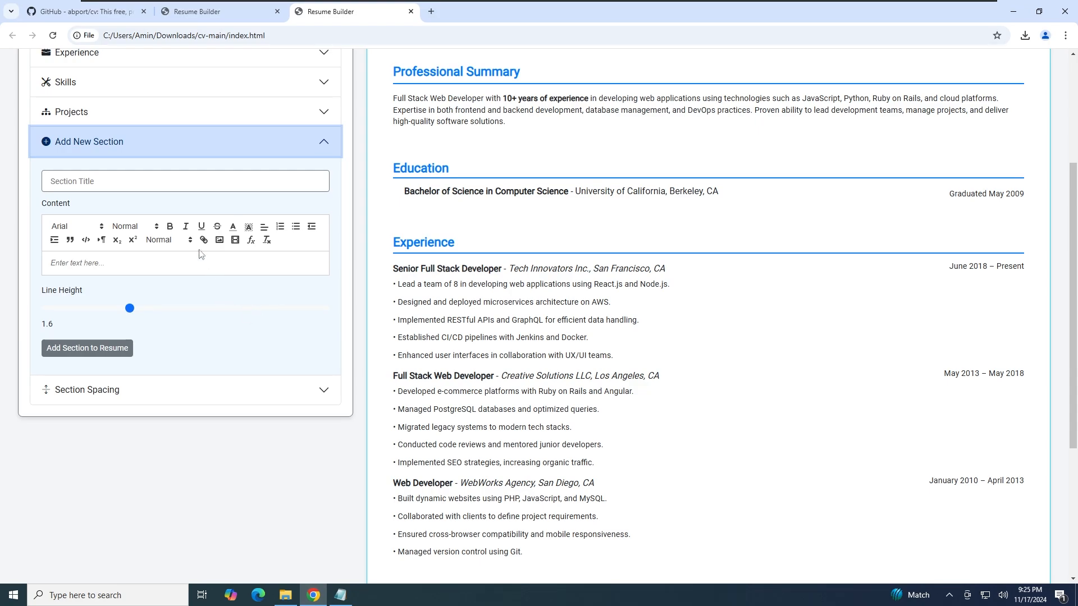
click(188, 84)
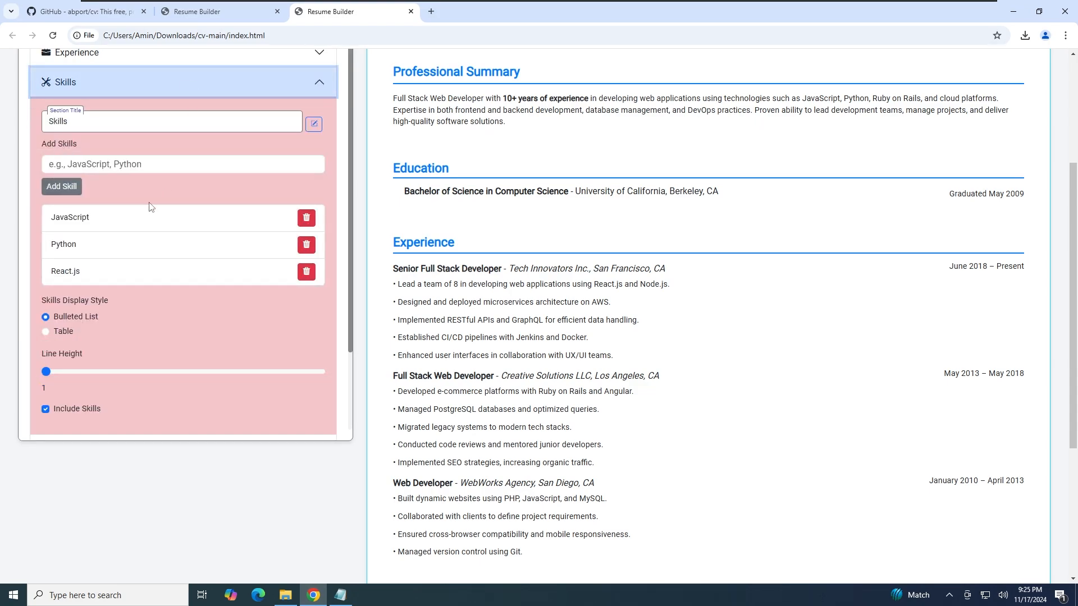
scroll(144, 221, down, 1)
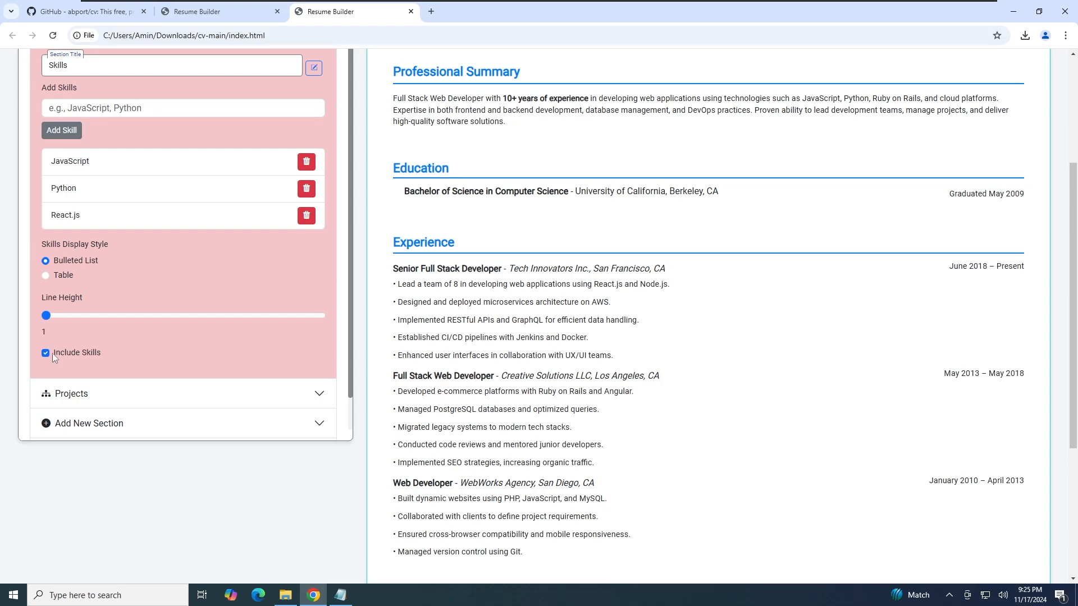
scroll(153, 318, up, 1)
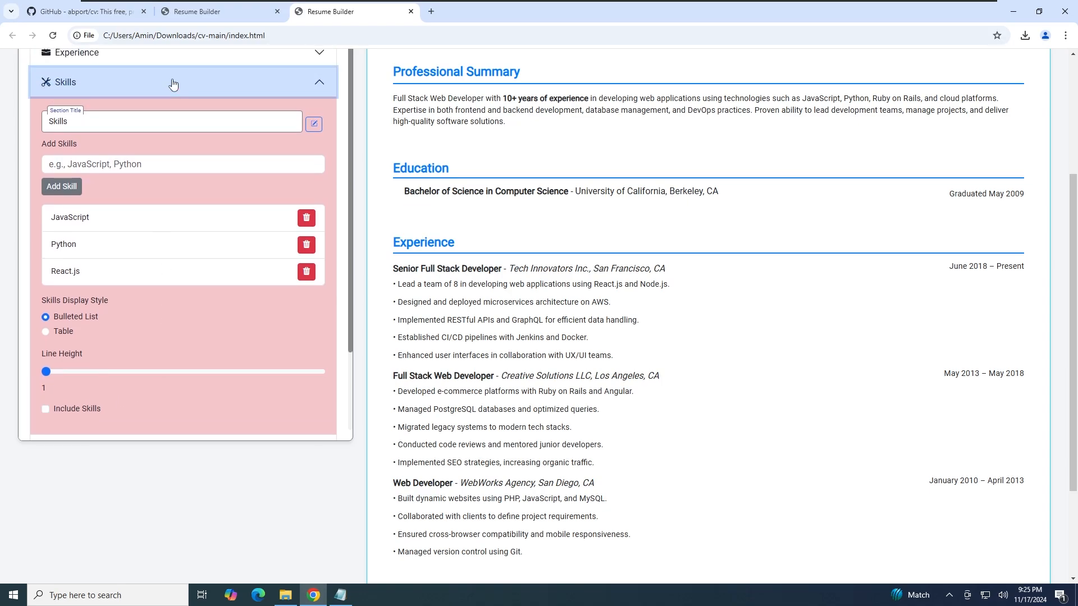
click(167, 90)
click(164, 115)
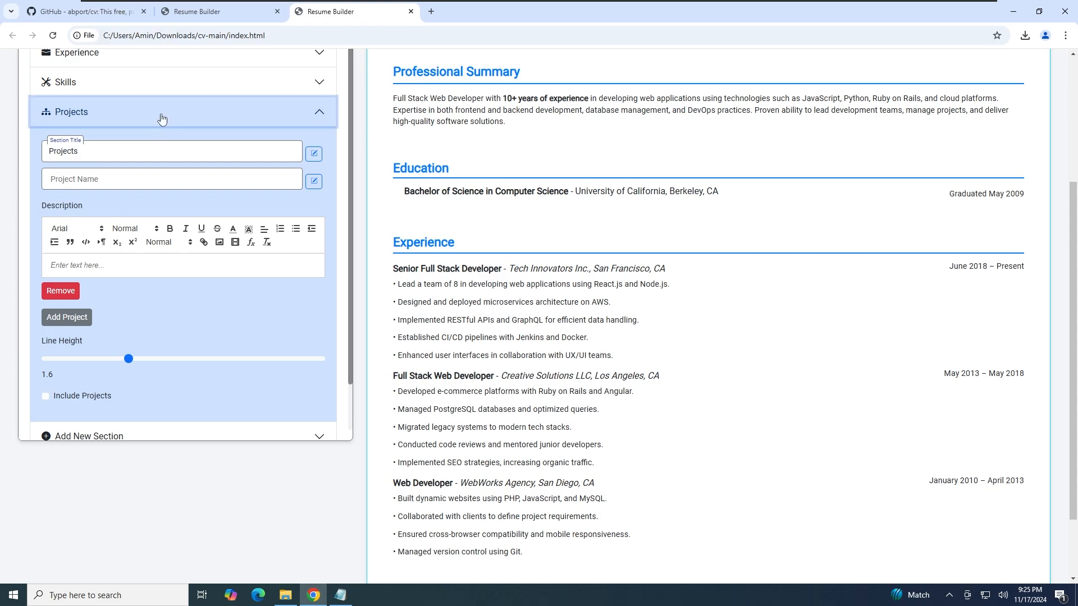
click(161, 113)
Start a new custom section with the title Skills
click(153, 150)
click(143, 182)
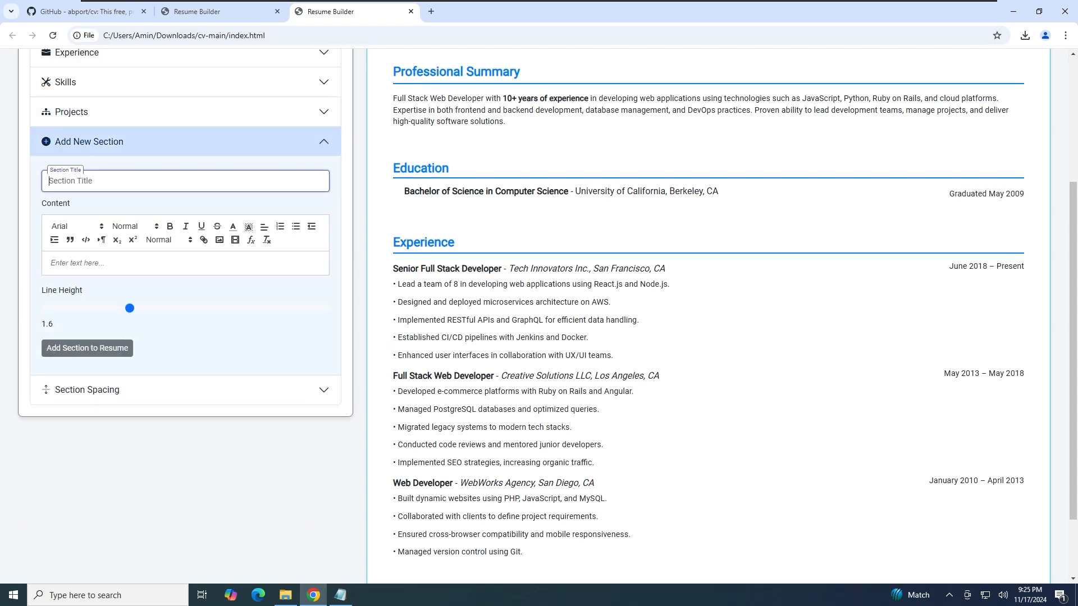
text(Skills)
Copy the Technical Skills and Soft Skills block from Sample data.txt, back into the section content box
click(340, 595)
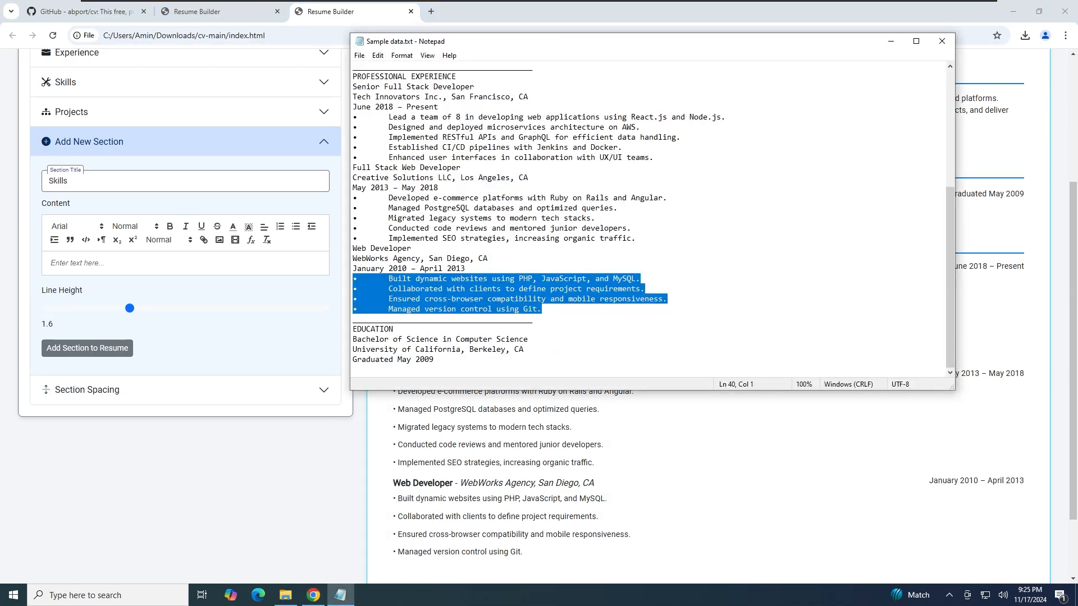
scroll(651, 219, up, 7)
drag(524, 259, 352, 117)
right_click(379, 118)
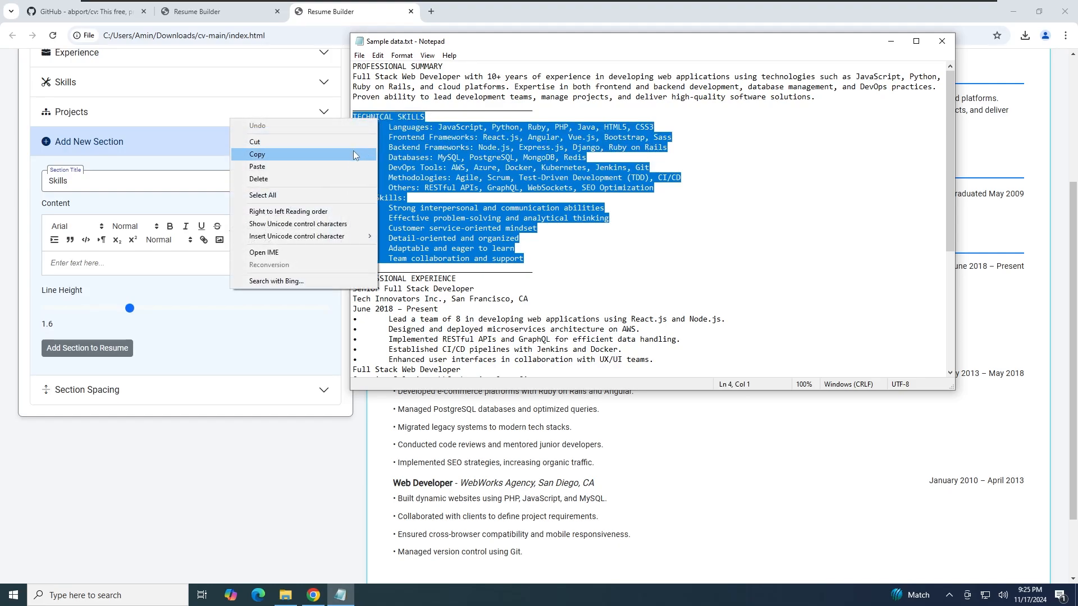
click(352, 152)
click(92, 262)
right_click(92, 262)
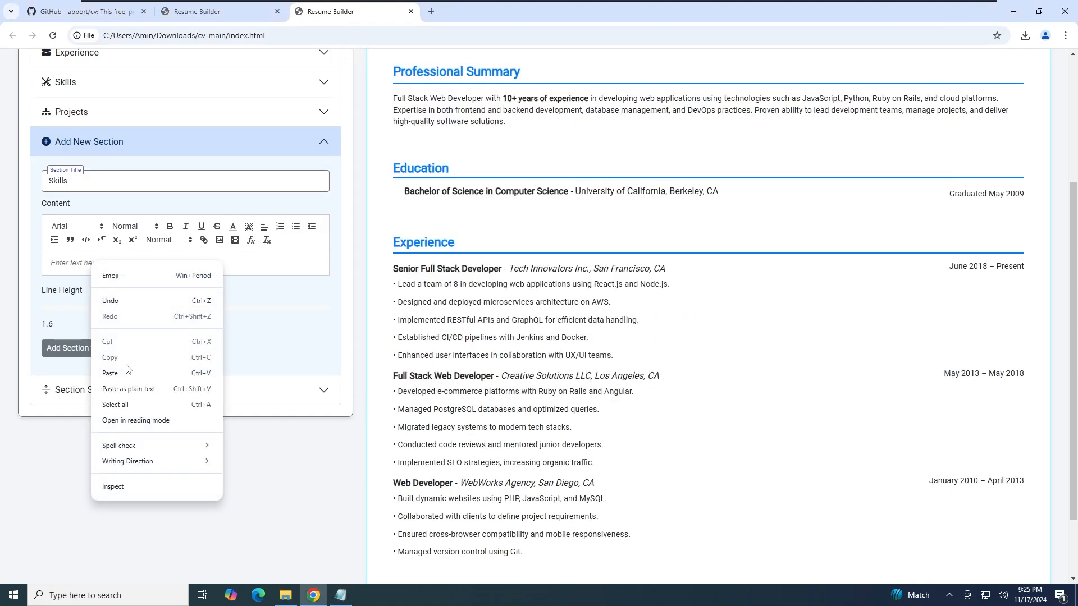
Paste the copied skills and bold the Technical Skills, Soft Skills, Languages, Frameworks, Databases, DevOps and Methodologies labels
click(110, 373)
drag(50, 263, 120, 263)
click(170, 226)
drag(85, 345, 29, 345)
click(170, 227)
drag(59, 273, 130, 284)
click(170, 227)
click(170, 227)
drag(58, 294, 82, 335)
click(170, 227)
click(170, 227)
click(170, 227)
click(170, 227)
Add the Skills section to the resume and set its line height to 1
scroll(82, 335, down, 2)
click(87, 373)
scroll(183, 300, down, 2)
click(183, 300)
scroll(183, 300, down, 5)
scroll(484, 327, down, 2)
drag(127, 171, 47, 238)
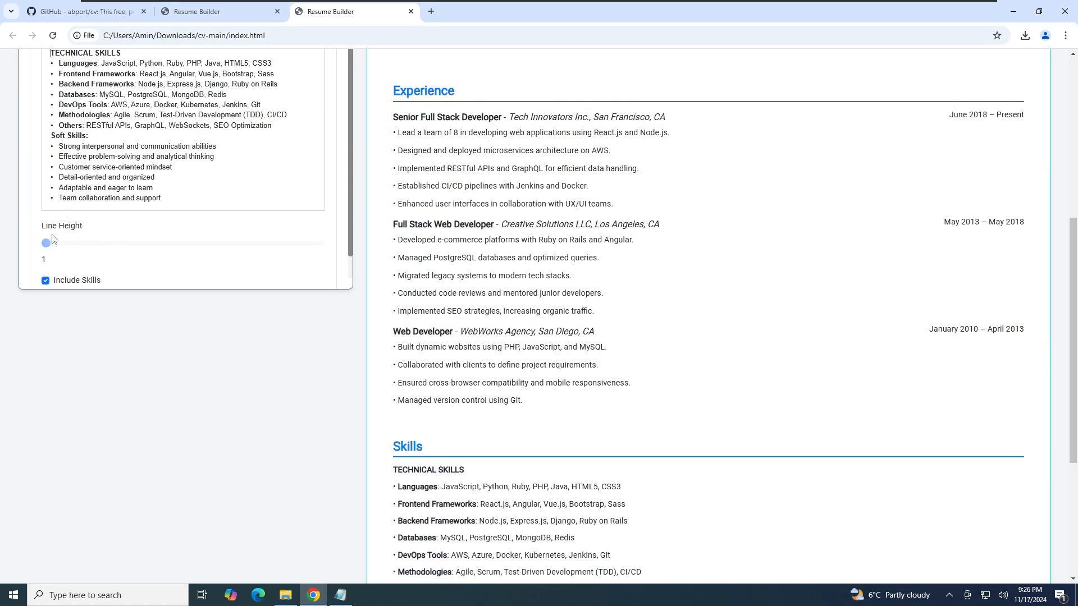
scroll(459, 312, down, 2)
scroll(466, 309, up, 5)
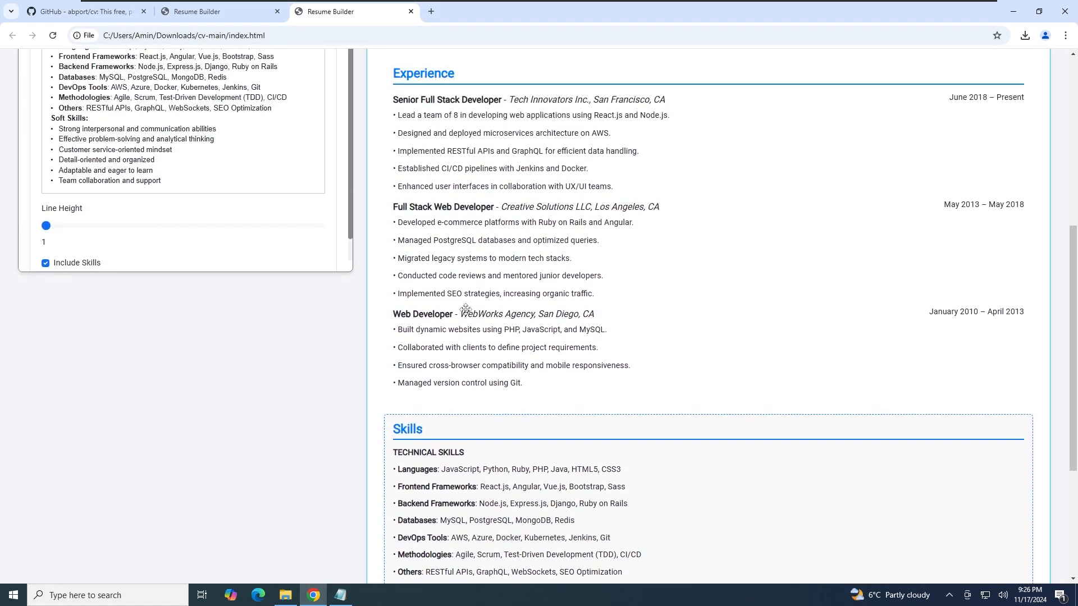
scroll(362, 288, down, 3)
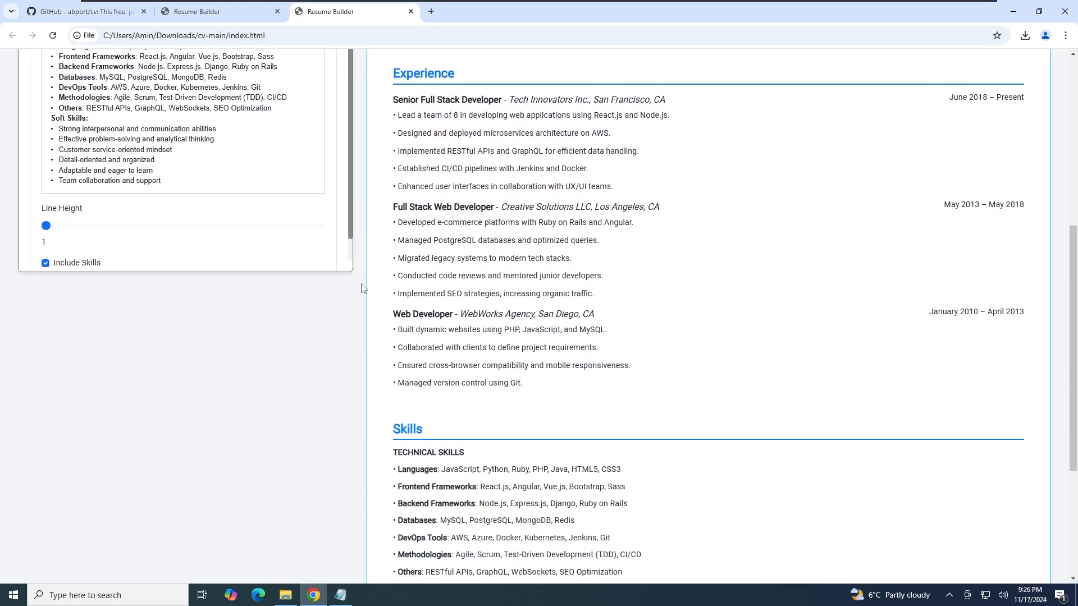
scroll(459, 309, down, 3)
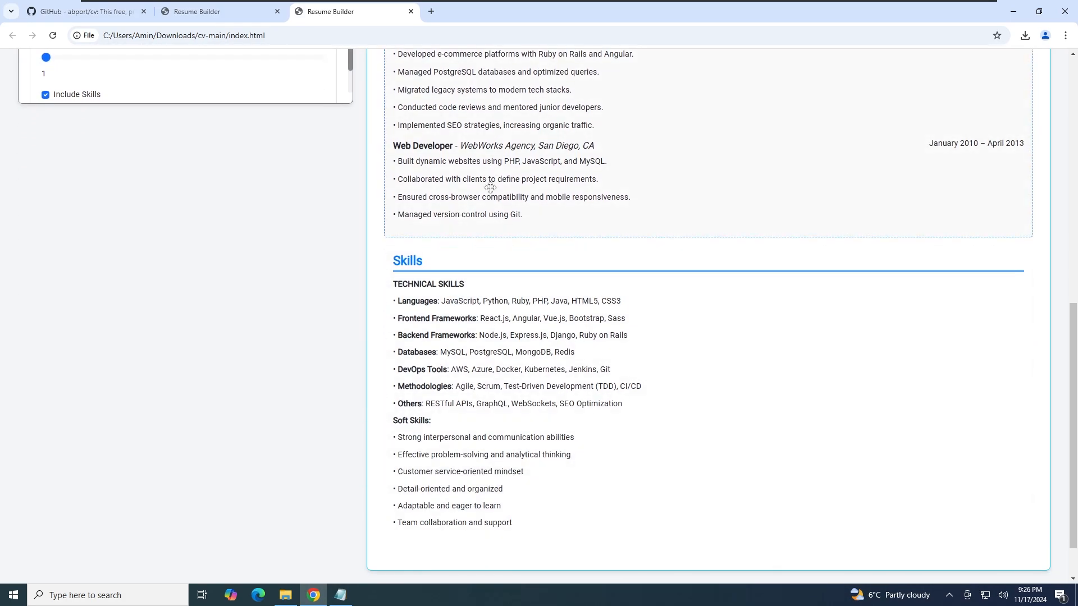
scroll(522, 303, up, 3)
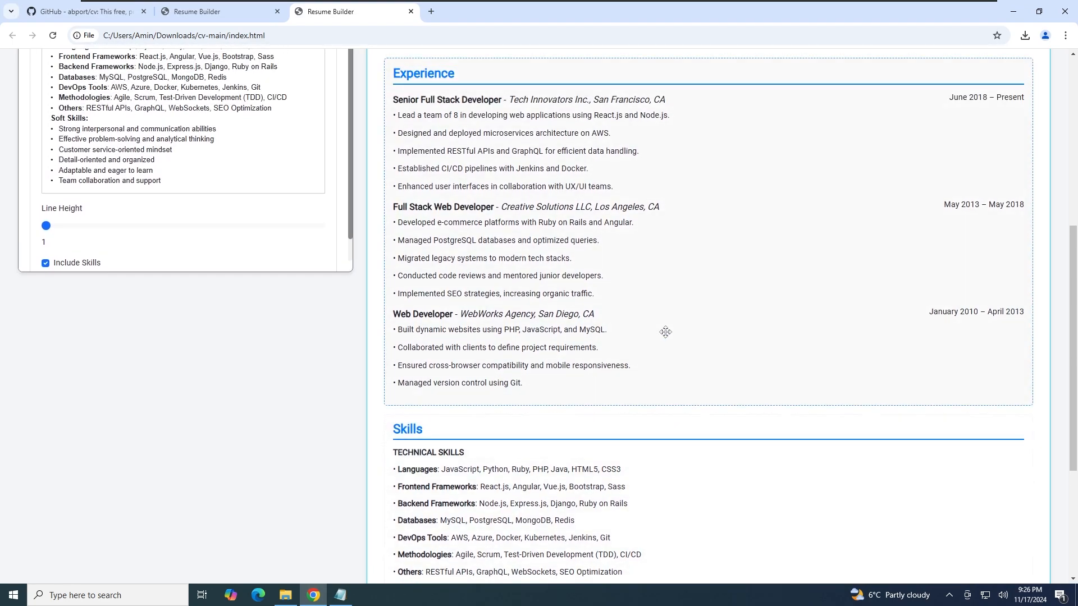
Drag the Skills section in the preview so it sits above Experience
drag(553, 447, 503, 389)
scroll(522, 288, up, 5)
scroll(503, 389, down, 7)
drag(508, 219, 516, 320)
scroll(516, 320, up, 8)
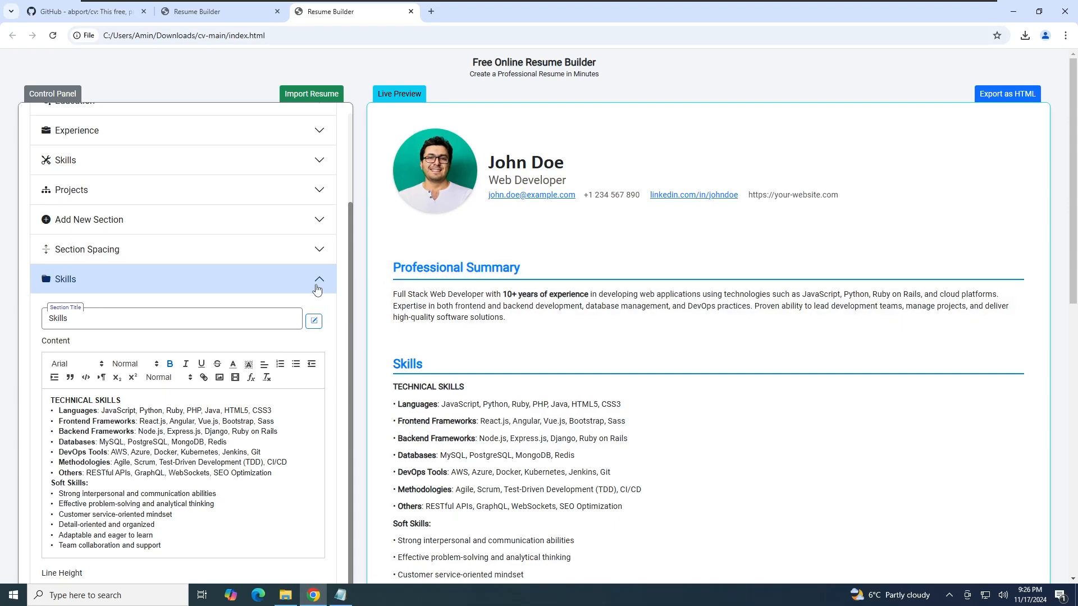
Collapse the Skills settings and lower Spacing between sections to 0 px
click(318, 281)
click(238, 371)
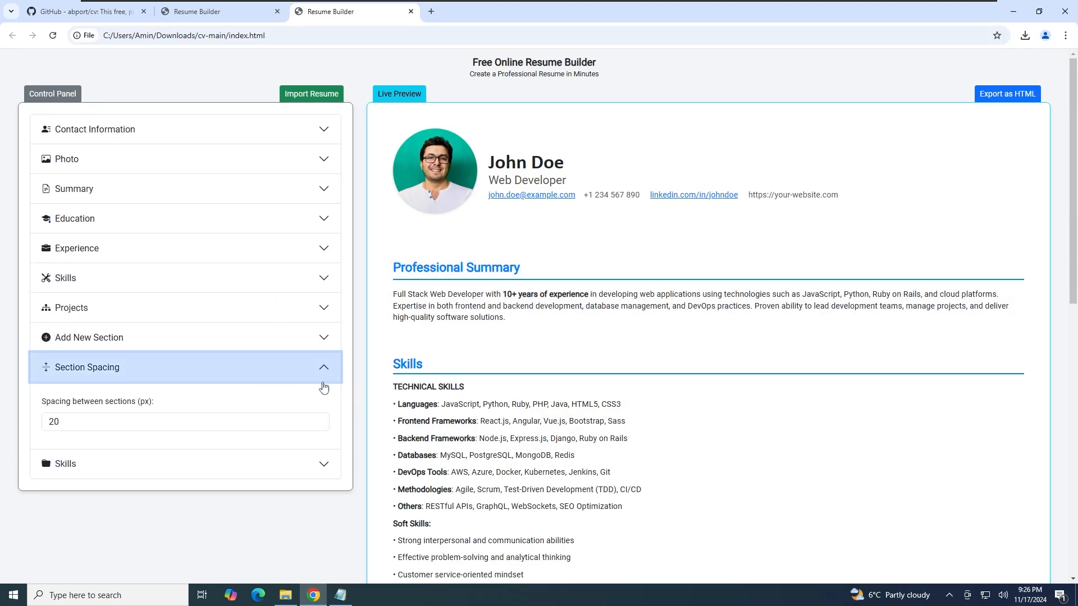
scroll(322, 416, down, 1)
click(318, 369)
click(318, 369)
drag(318, 369, 317, 369)
scroll(504, 335, down, 9)
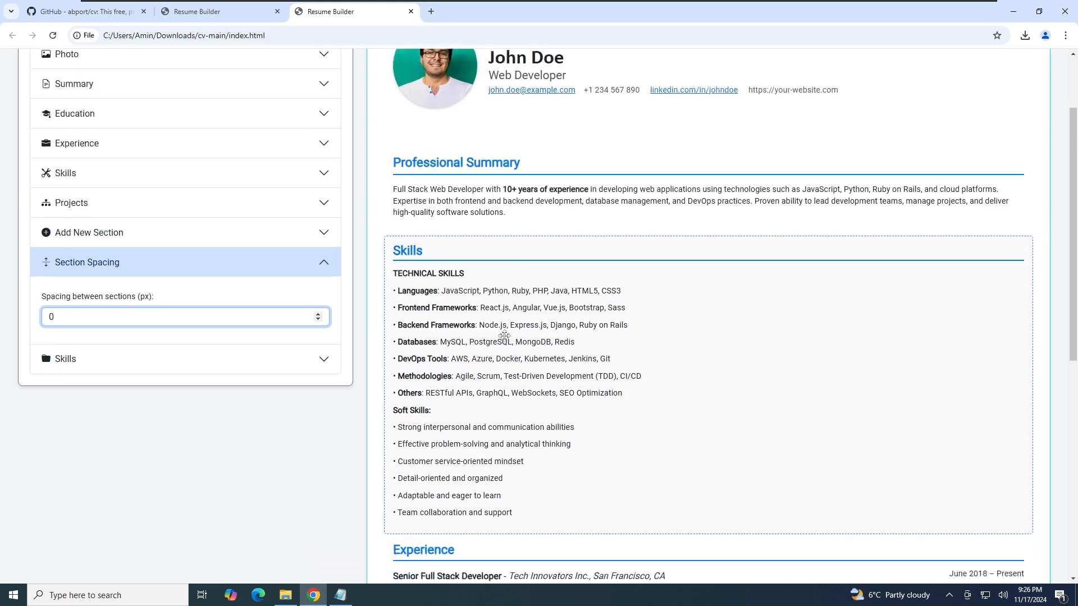
scroll(504, 335, up, 10)
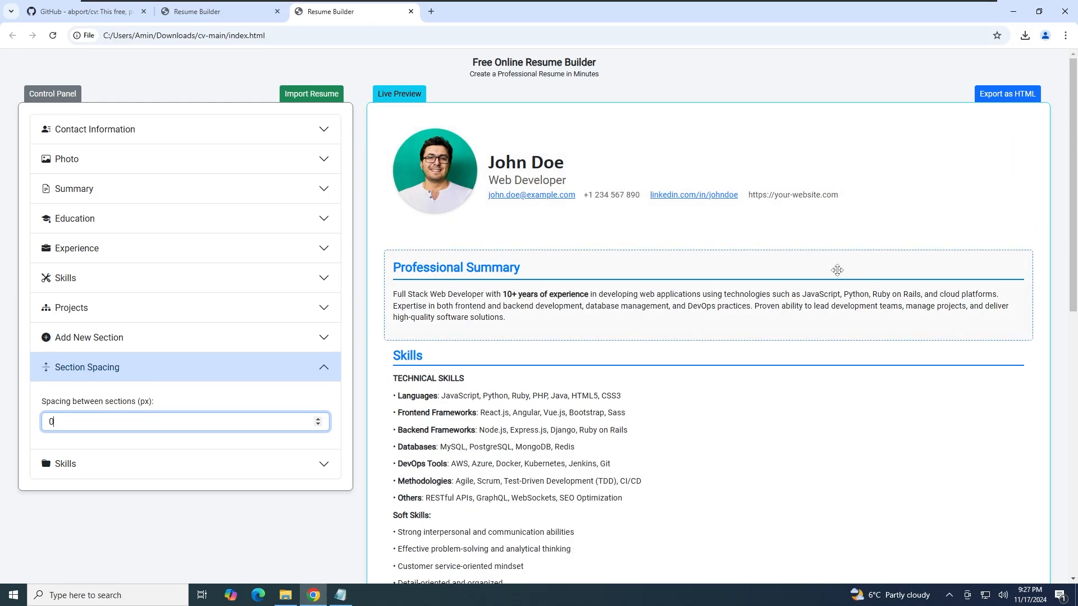
click(931, 104)
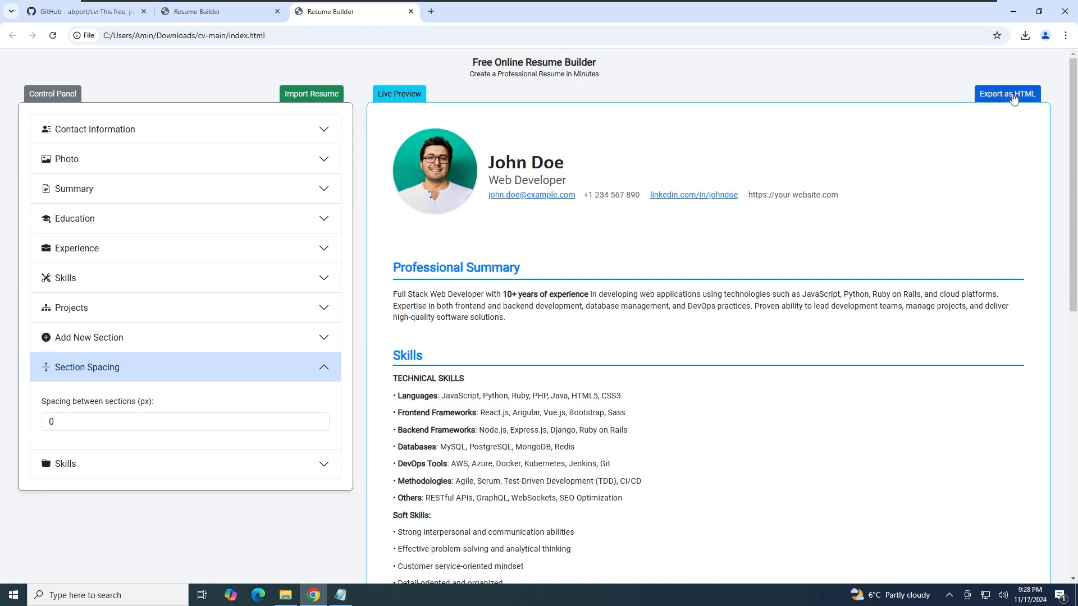
Export the resume as resume.html and open it from its Downloads folder in Google Chrome
click(1014, 96)
click(1027, 39)
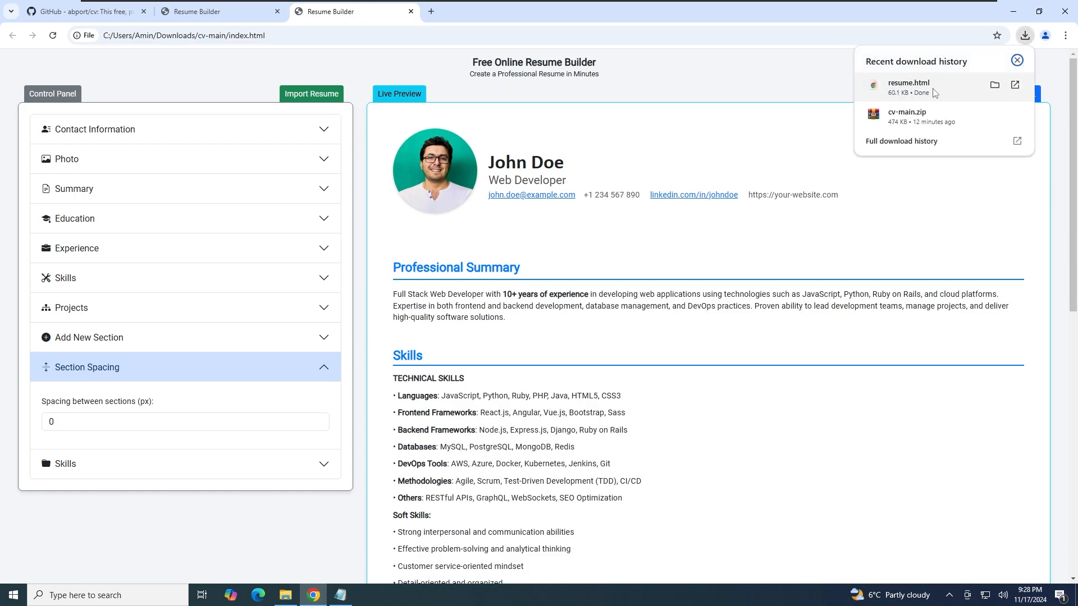
click(995, 85)
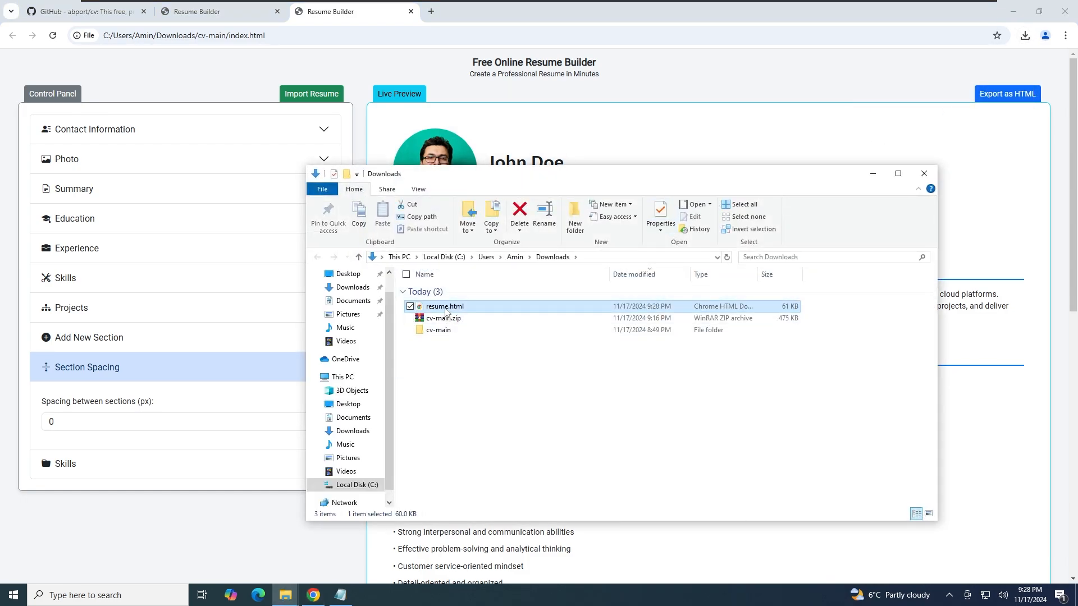
right_click(444, 309)
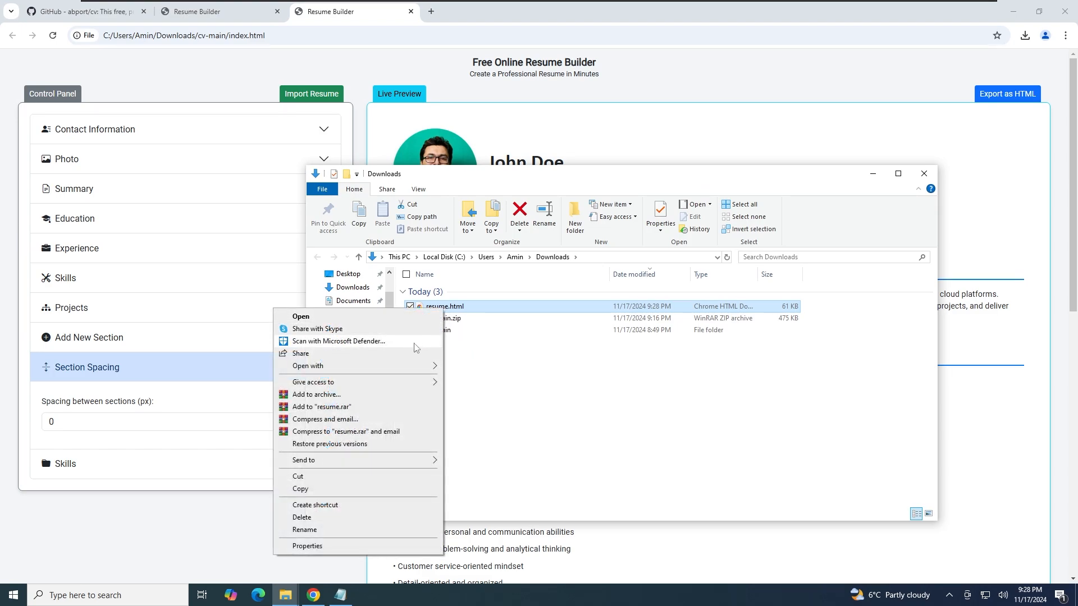
mouse_move(414, 368)
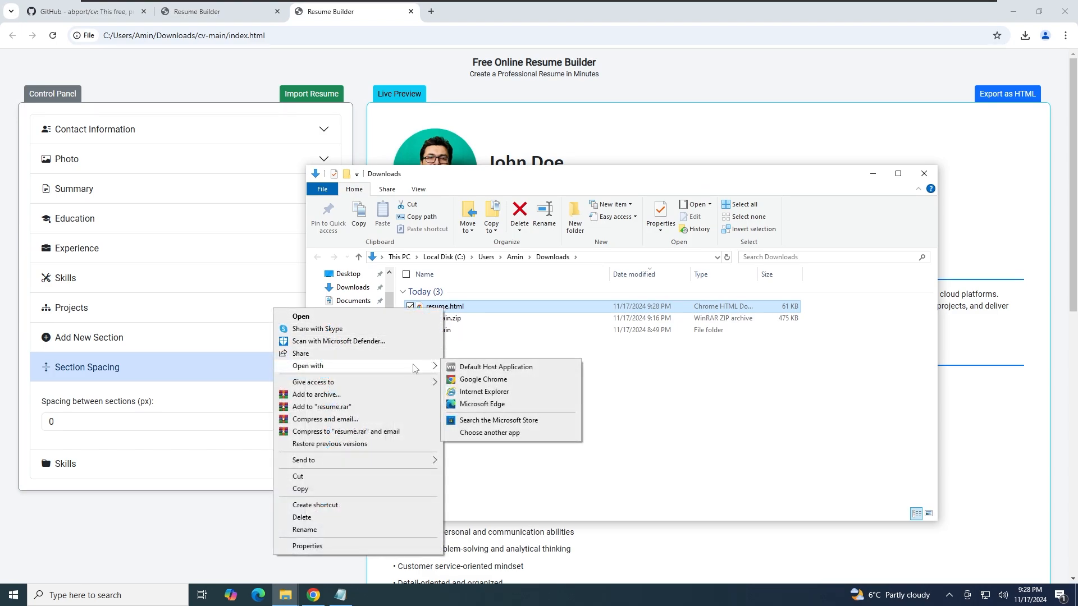
click(521, 386)
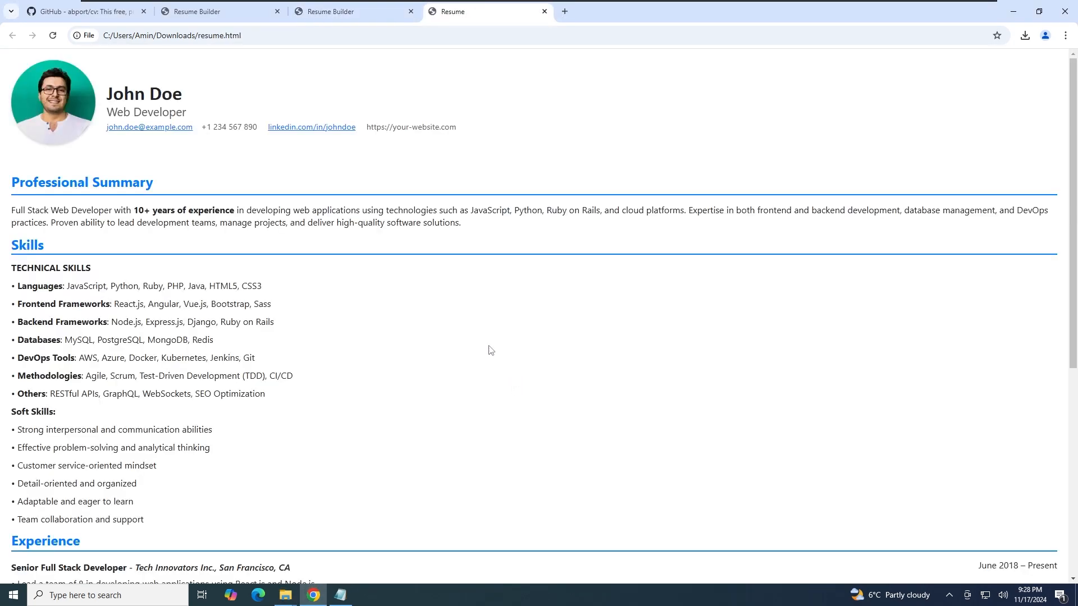
Drag resume.html from the Downloads window onto Chrome's tab strip to open a second tab
scroll(335, 228, down, 6)
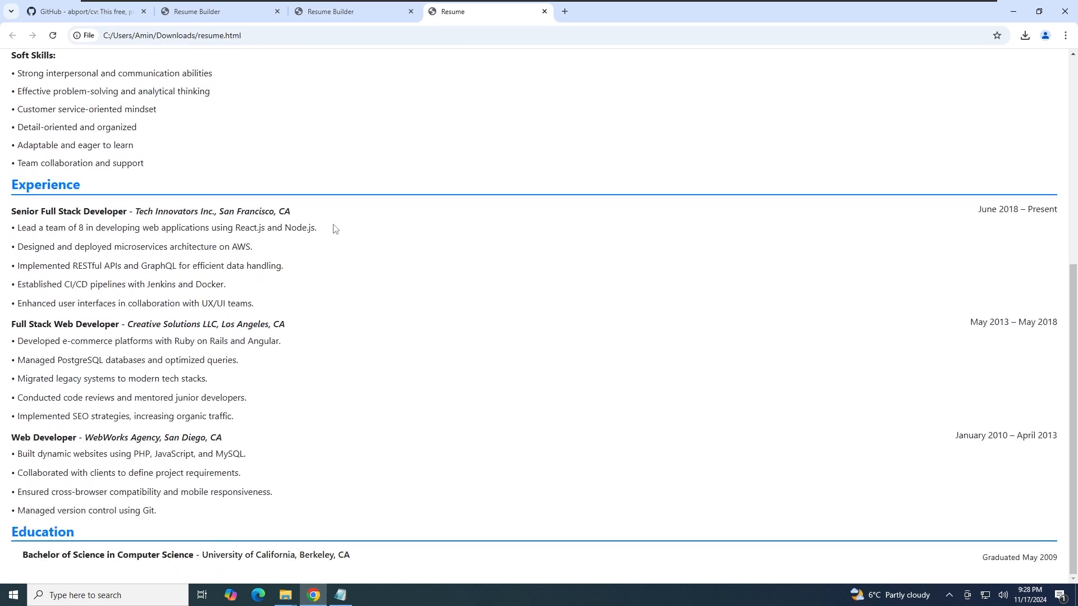
scroll(335, 229, up, 6)
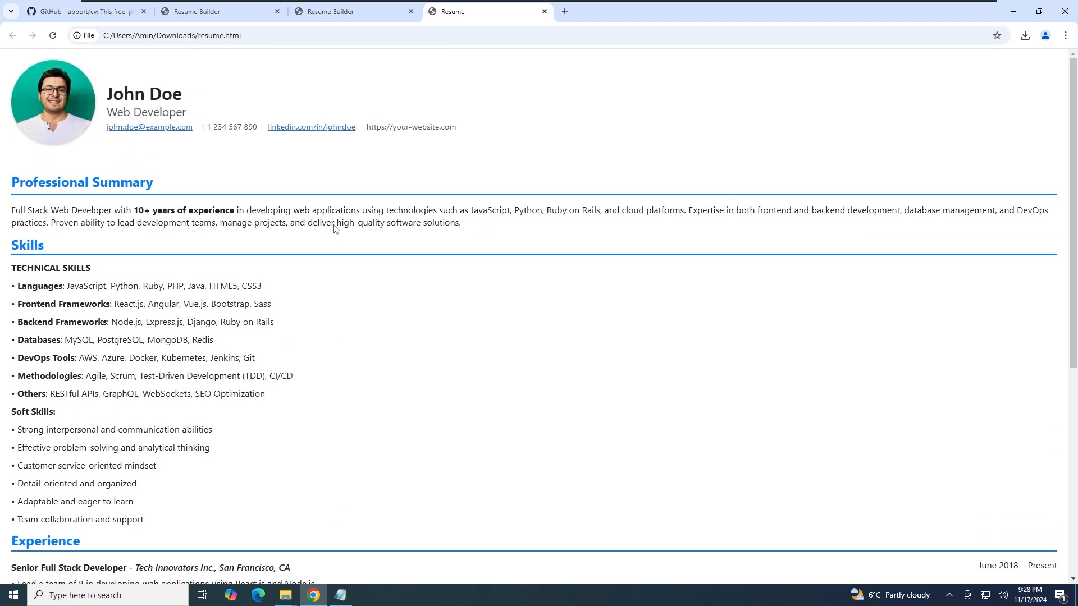
mouse_move(289, 589)
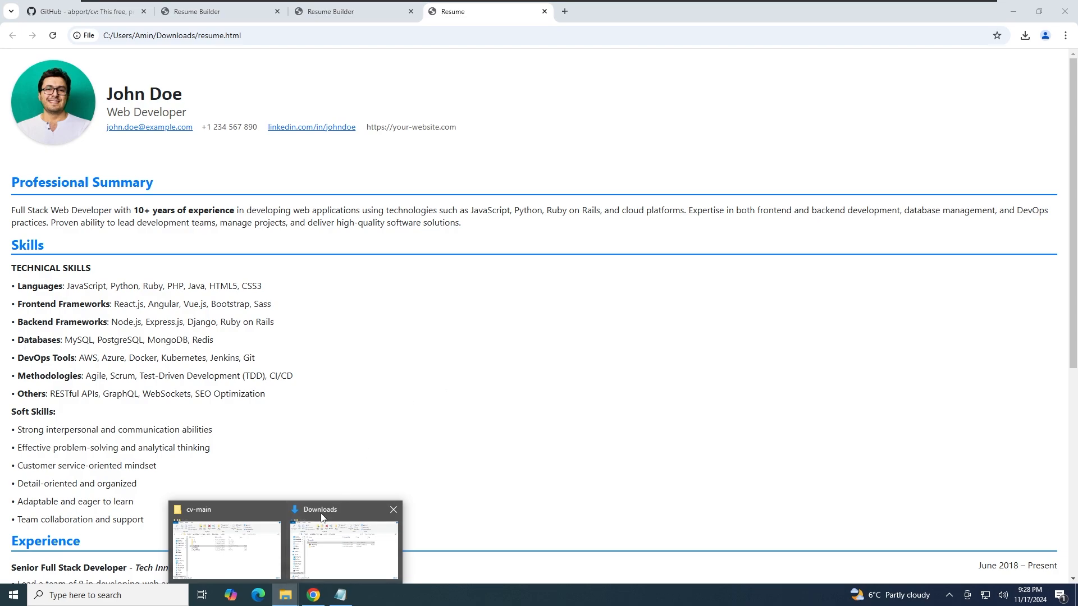
click(327, 513)
drag(449, 312, 692, 15)
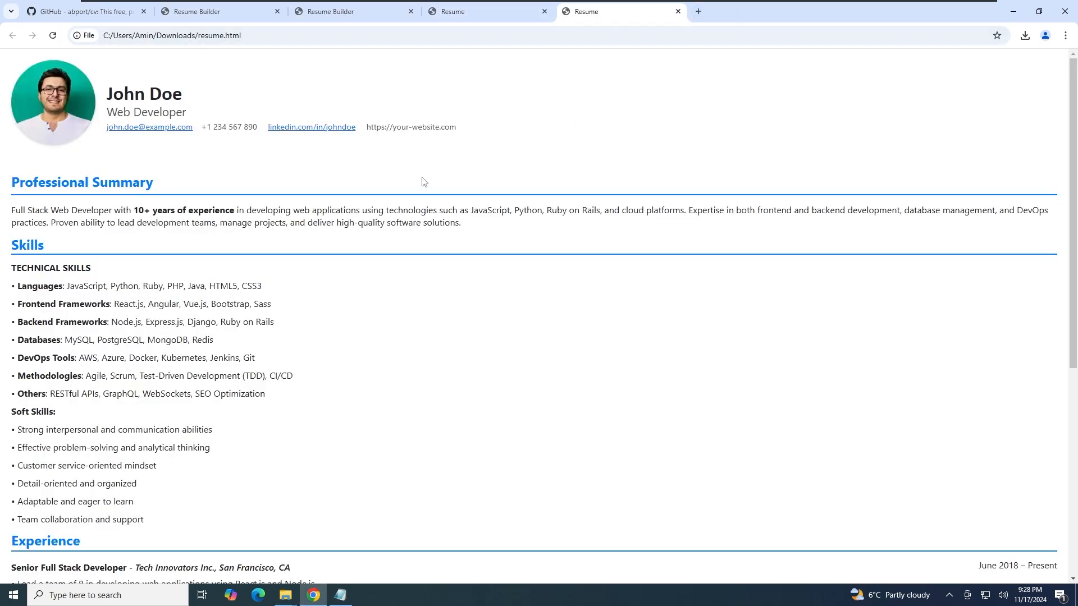
scroll(426, 182, down, 6)
scroll(448, 181, up, 6)
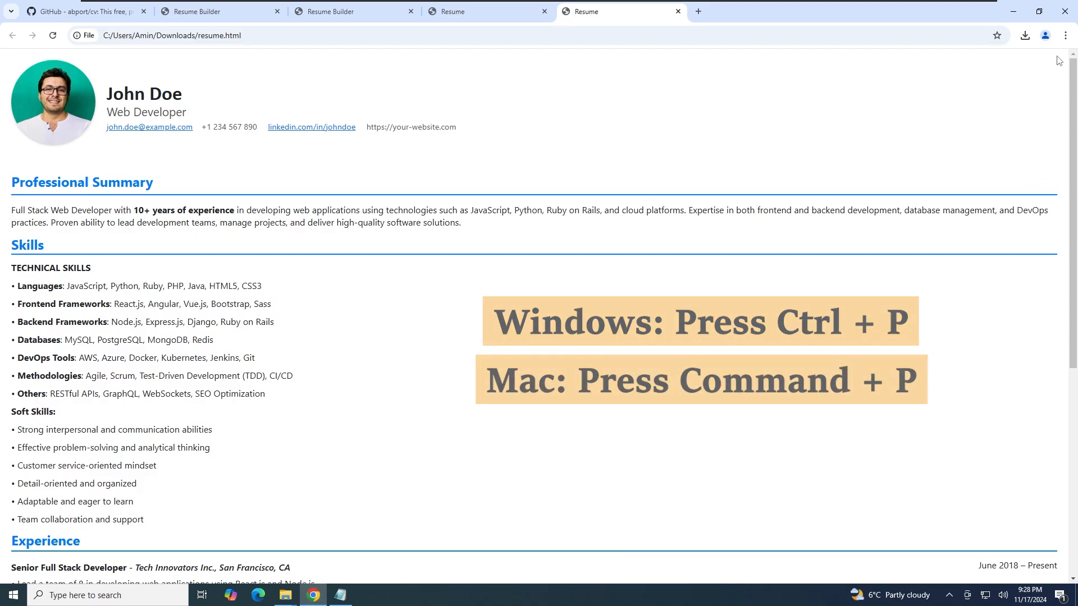
Open Chrome's print preview with Save as PDF as destination and More settings expanded
click(1066, 38)
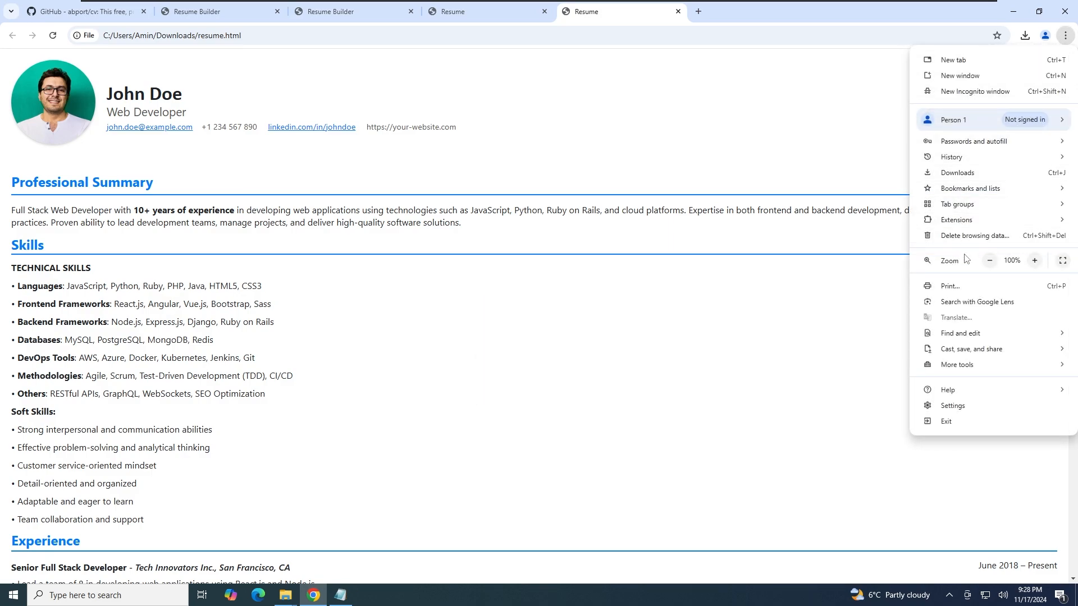
click(1004, 287)
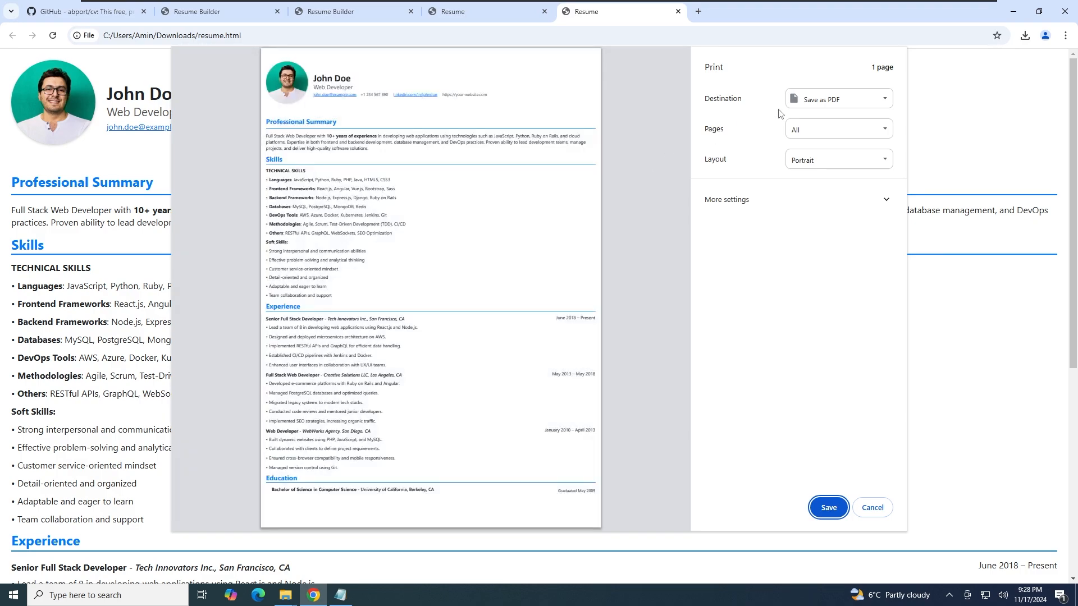
click(868, 101)
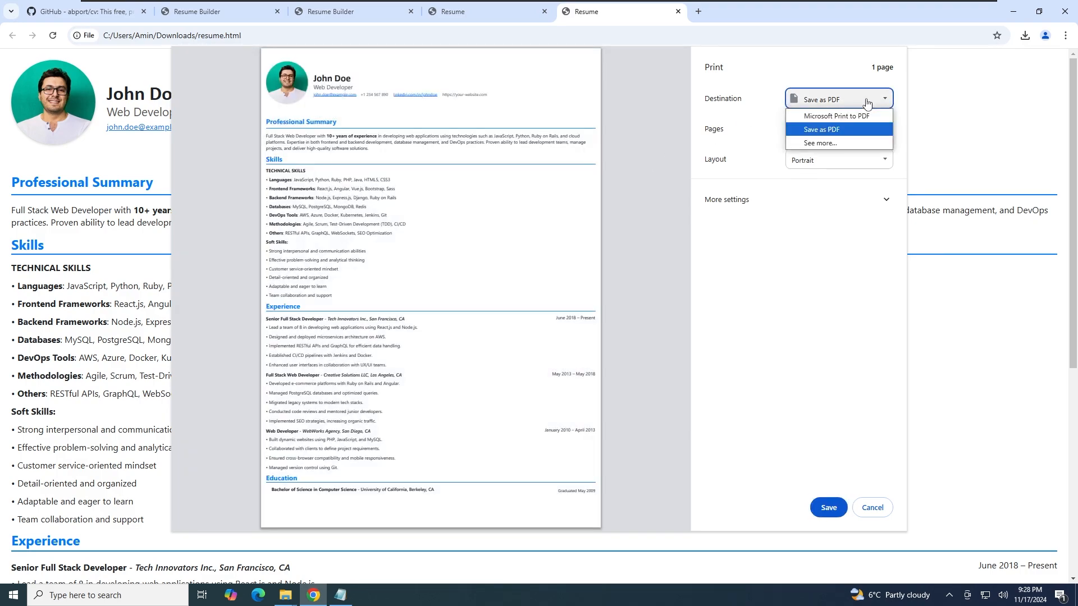
click(833, 131)
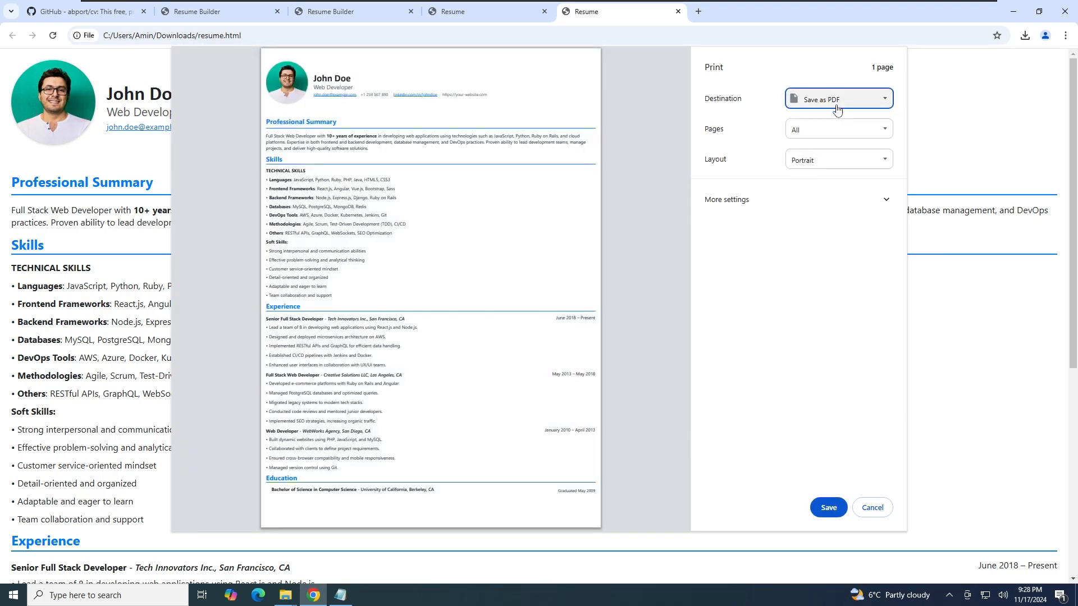
click(806, 200)
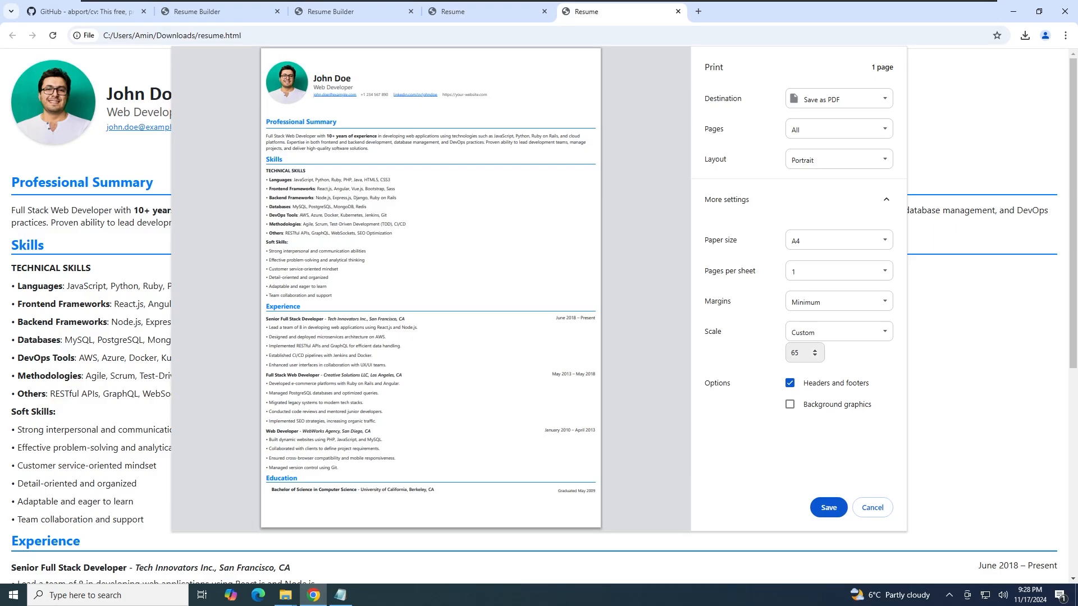
Set custom scale 65, paper size A4 and Minimum margins, then save as PDF
double_click(793, 353)
text(100)
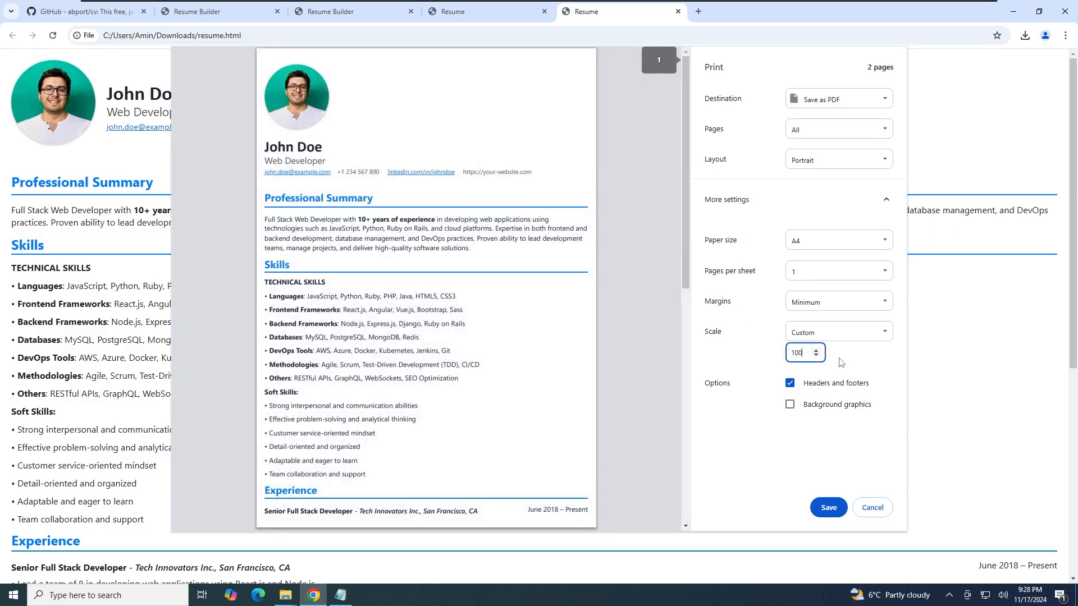
key(ctrl+a)
text(65)
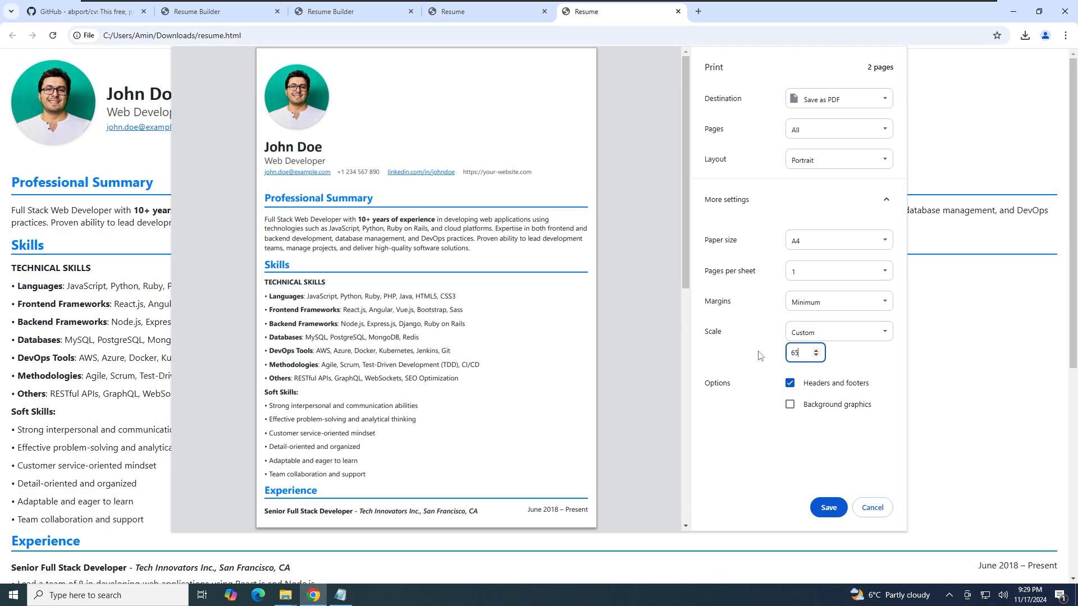
click(839, 245)
click(841, 247)
click(842, 303)
click(840, 344)
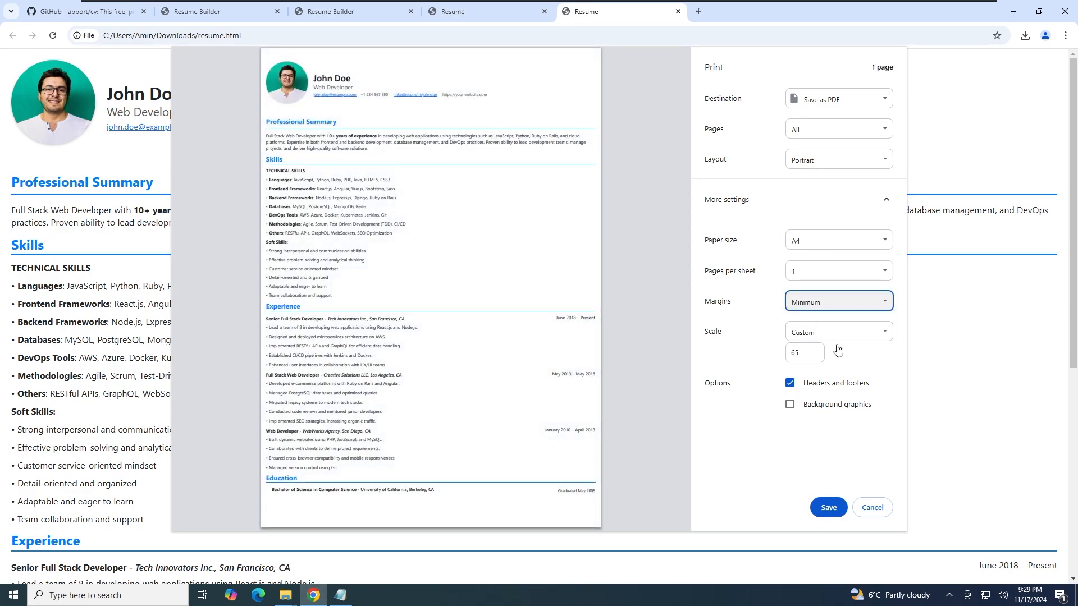
click(828, 508)
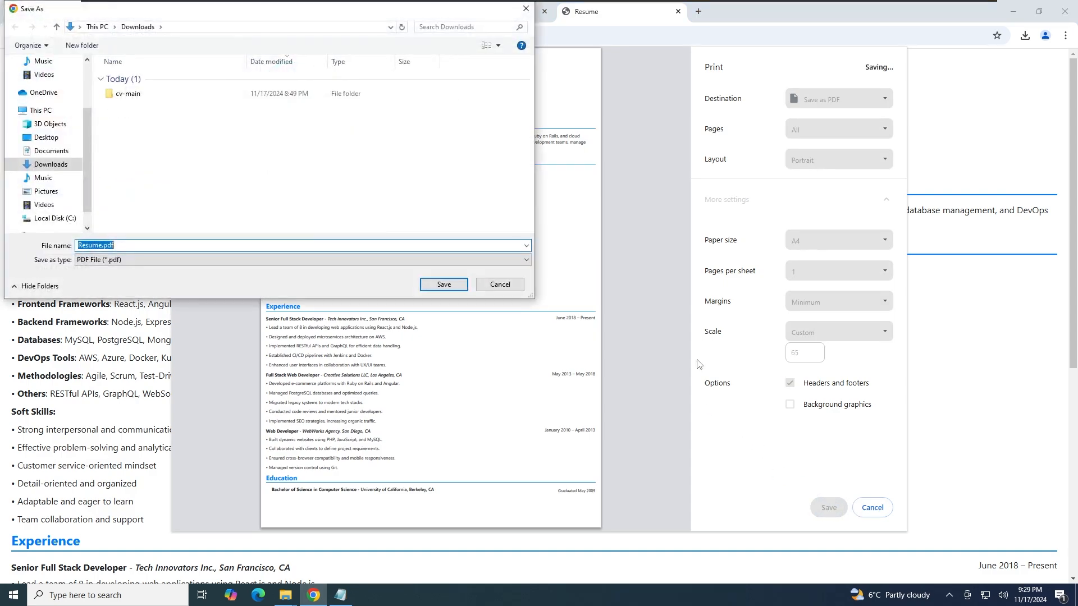
Save the file as Resume.pdf in Downloads and open it from File Explorer
click(430, 282)
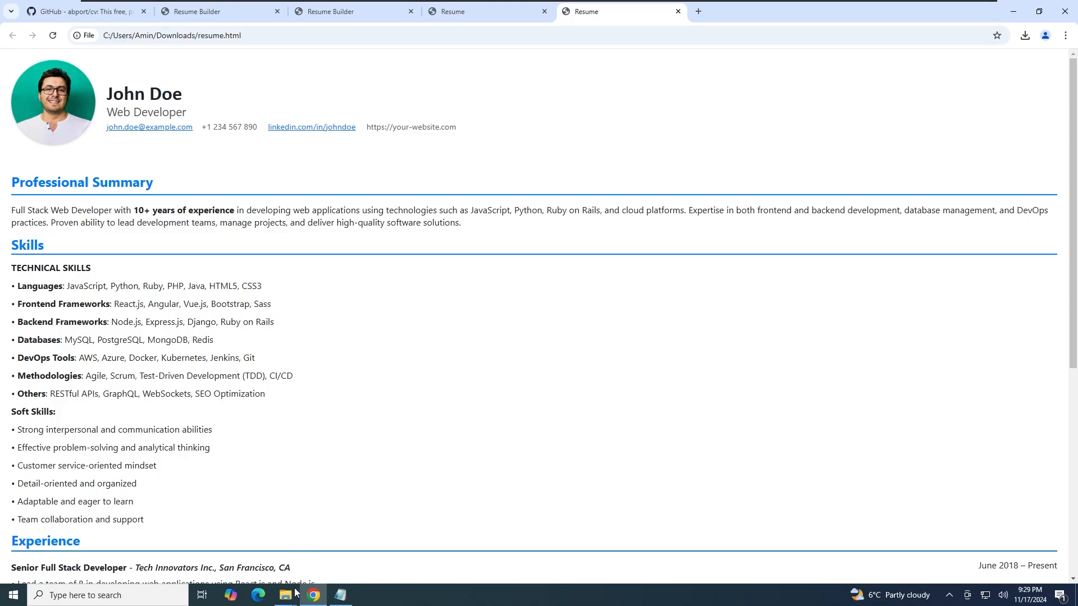
mouse_move(286, 594)
click(334, 555)
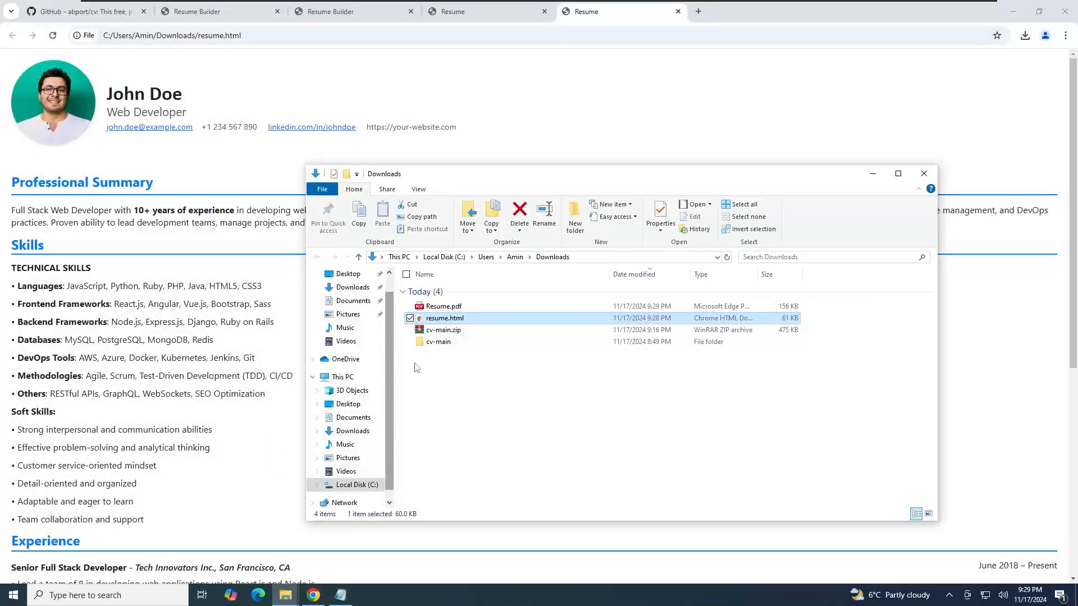
click(454, 307)
double_click(453, 307)
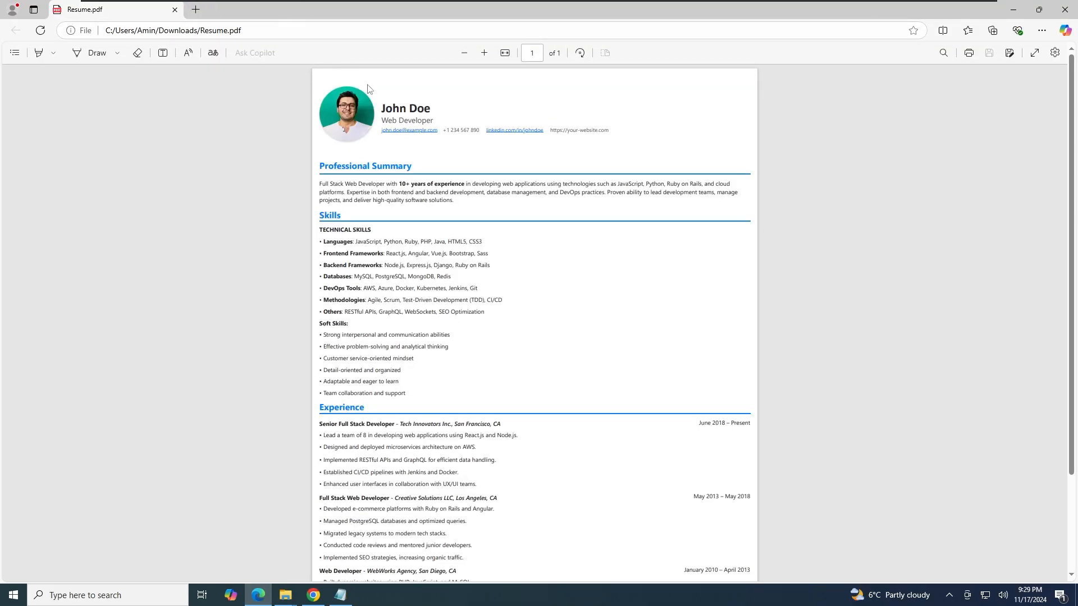
Scroll through Resume.pdf in Edge to confirm it fits one page, then close it
scroll(541, 250, down, 2)
scroll(541, 250, up, 1)
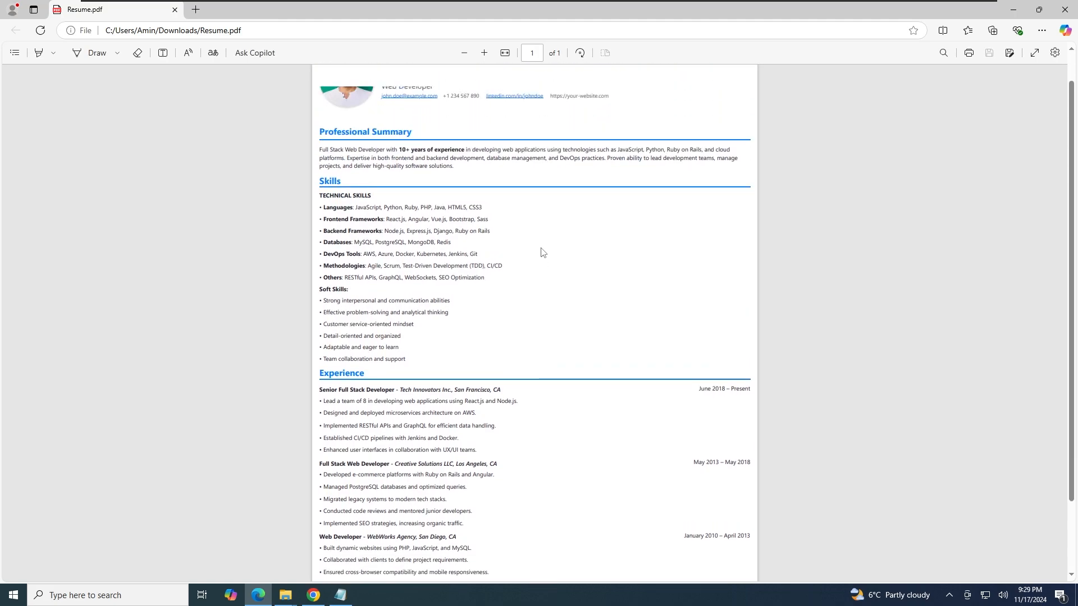
scroll(543, 252, up, 1)
scroll(542, 252, down, 2)
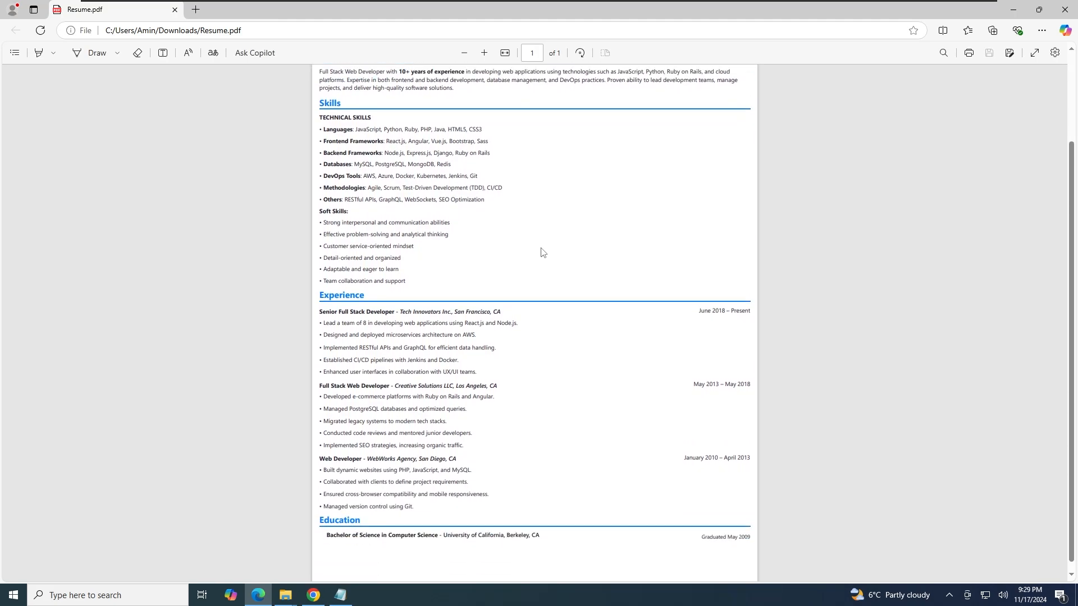
scroll(542, 252, up, 2)
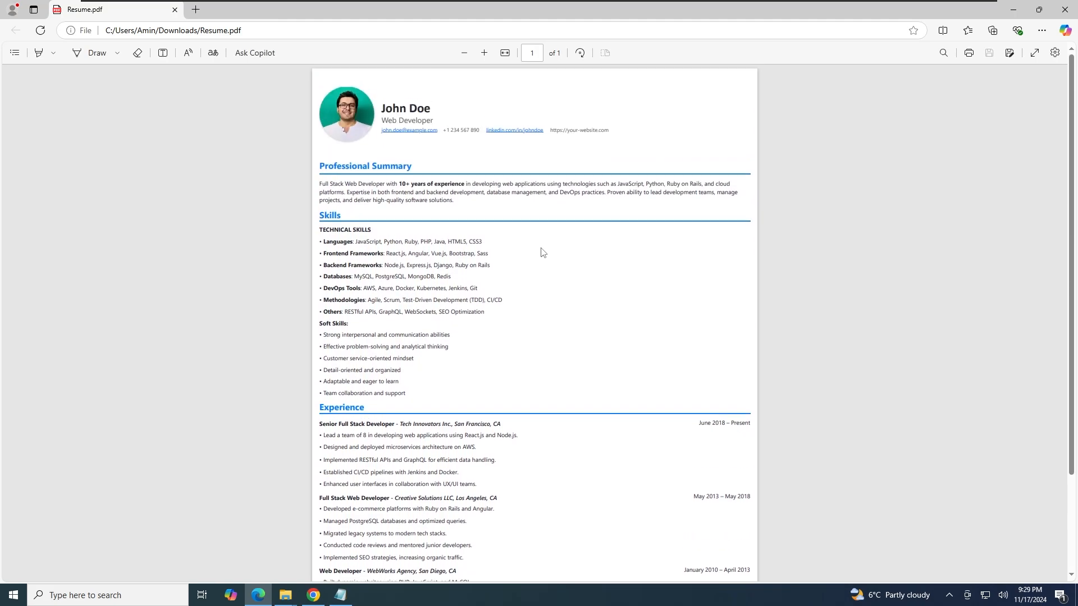
click(175, 10)
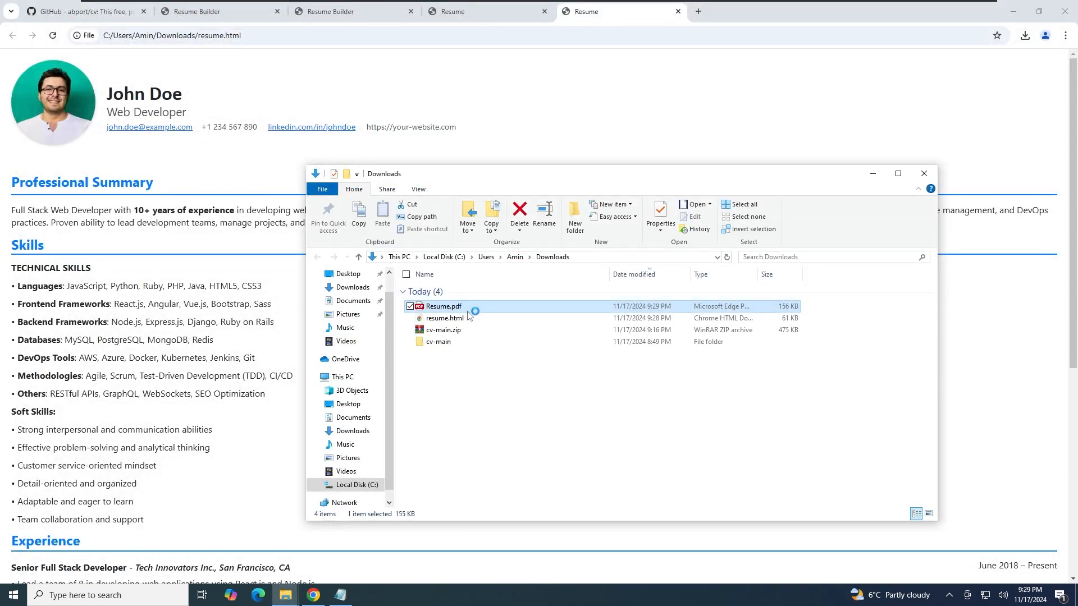
Return to the resume builder and set Contact Information Alignment to Center
click(264, 274)
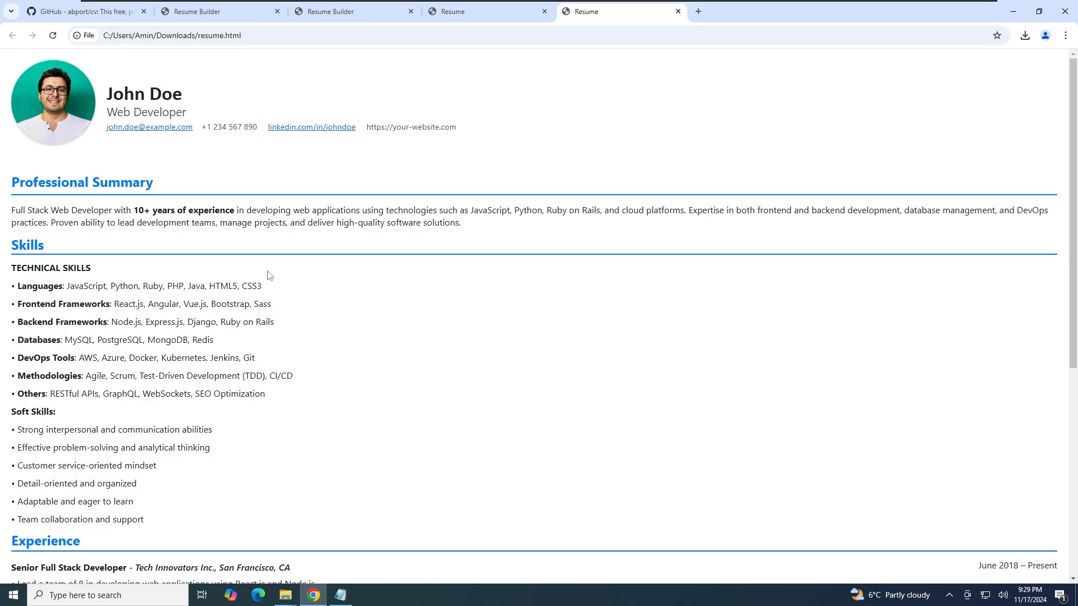
click(361, 15)
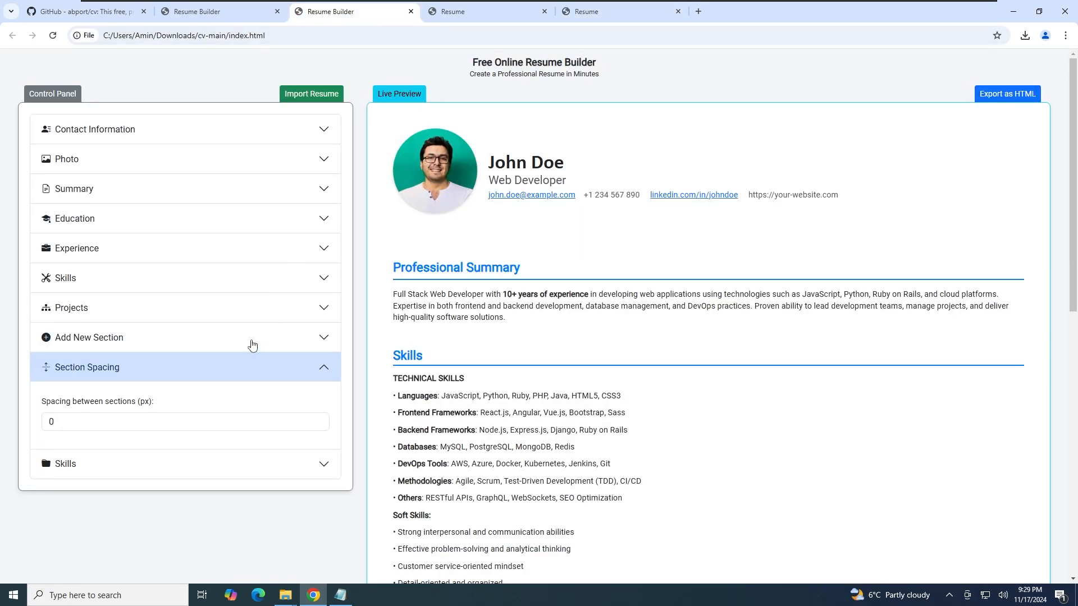
scroll(464, 299, down, 1)
scroll(272, 307, up, 1)
click(156, 132)
scroll(102, 331, down, 5)
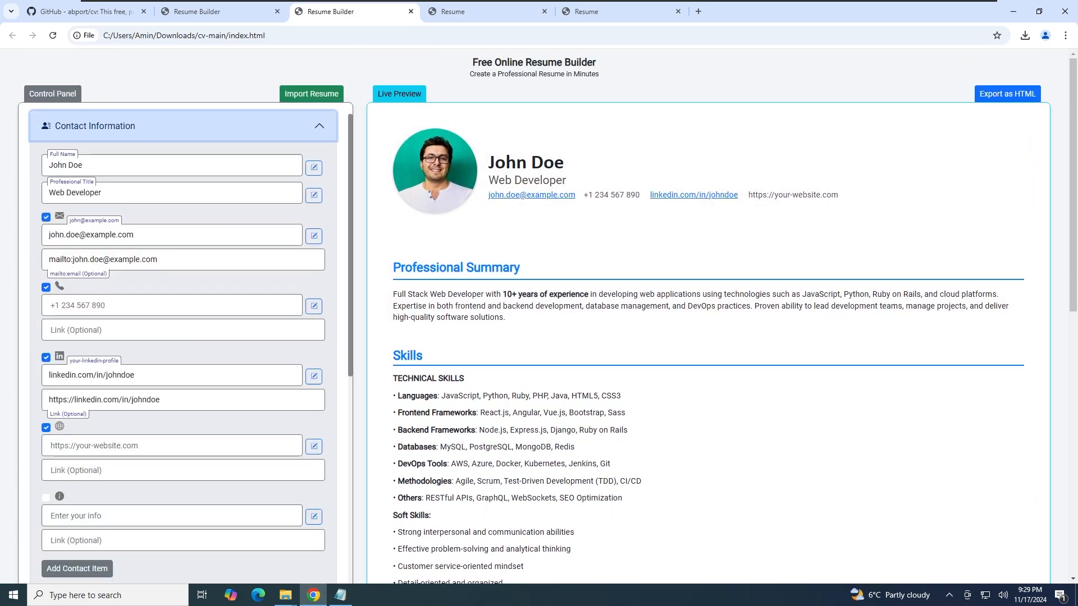
scroll(102, 331, down, 3)
mouse_move(73, 375)
mouse_down()
mouse_move(62, 376)
mouse_move(100, 378)
mouse_move(73, 376)
mouse_up()
scroll(157, 332, up, 3)
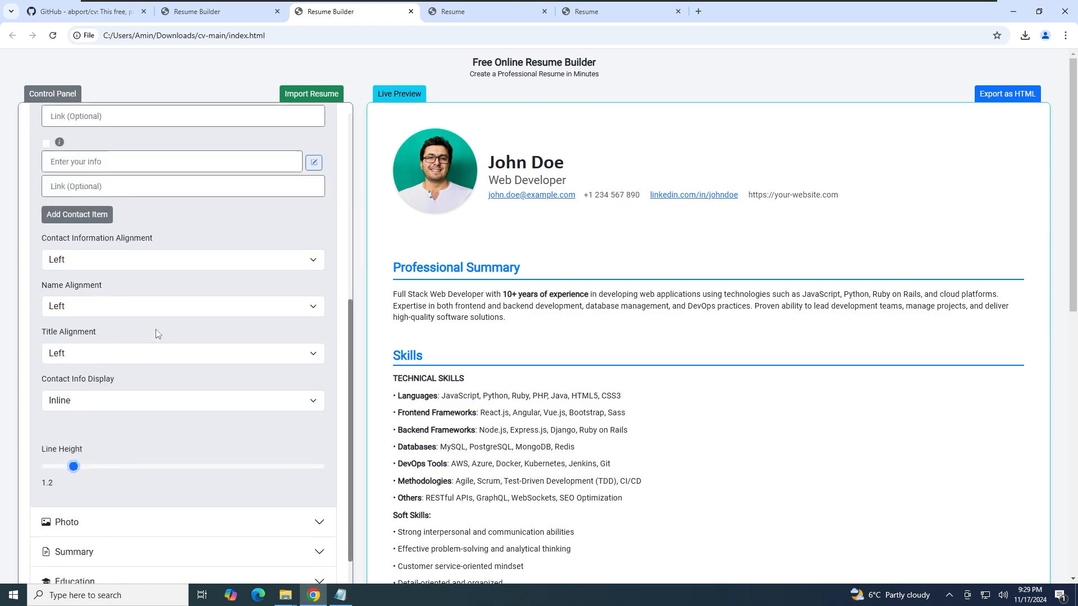
scroll(158, 332, up, 1)
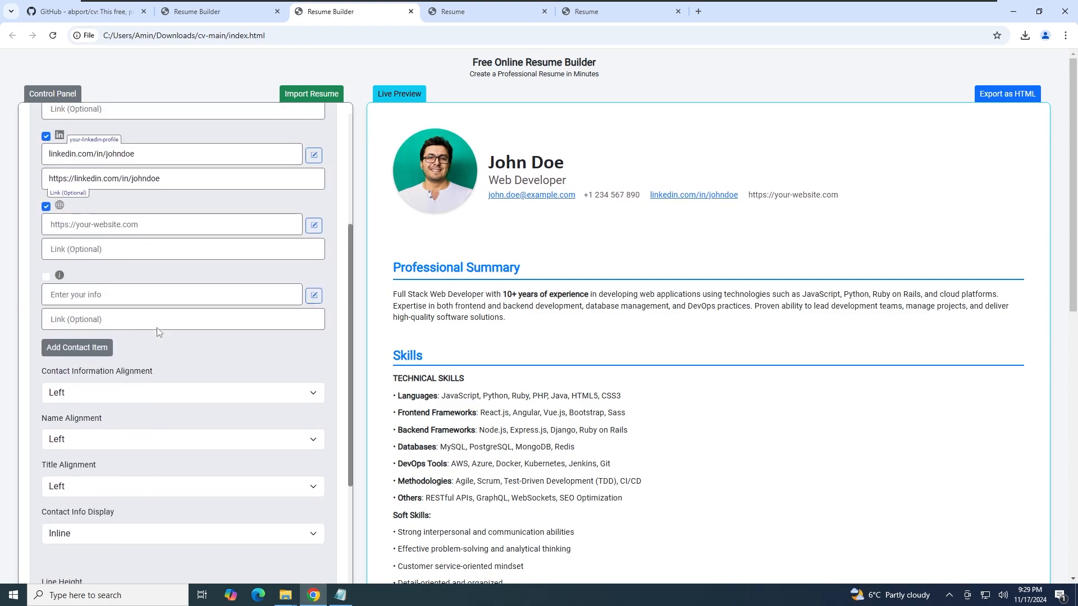
click(119, 391)
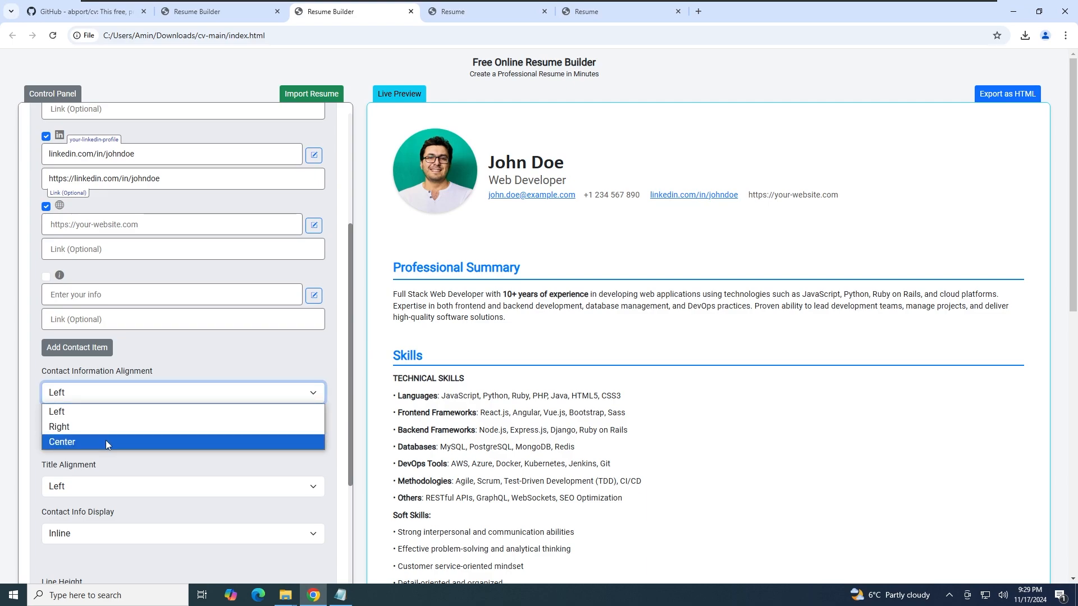
click(105, 440)
Set Photo Position to Center, reload the builder to a blank resume, and start an import
scroll(105, 405, down, 5)
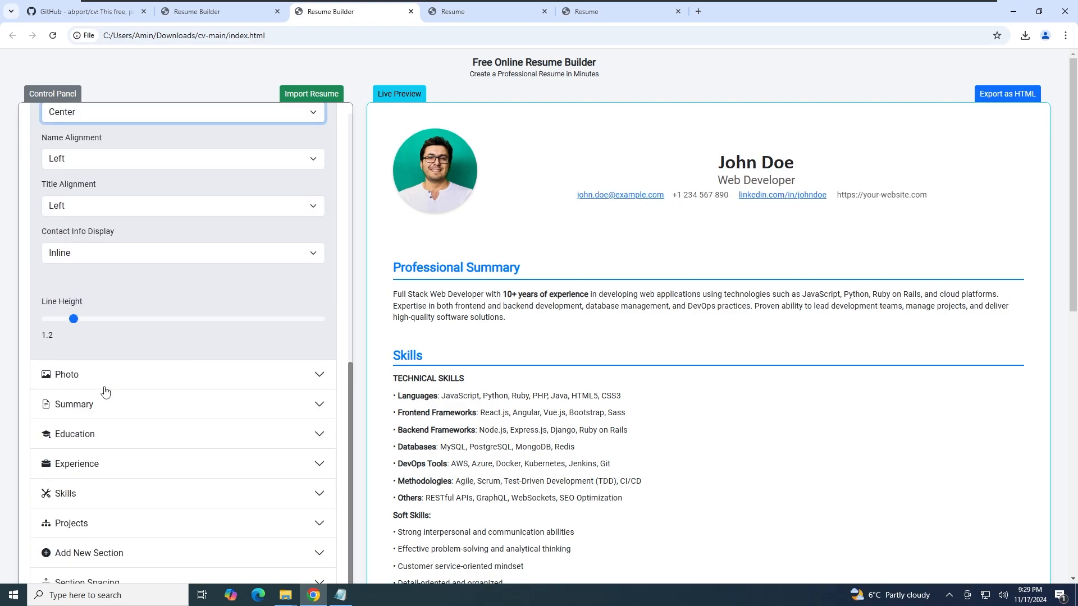
click(102, 387)
click(88, 258)
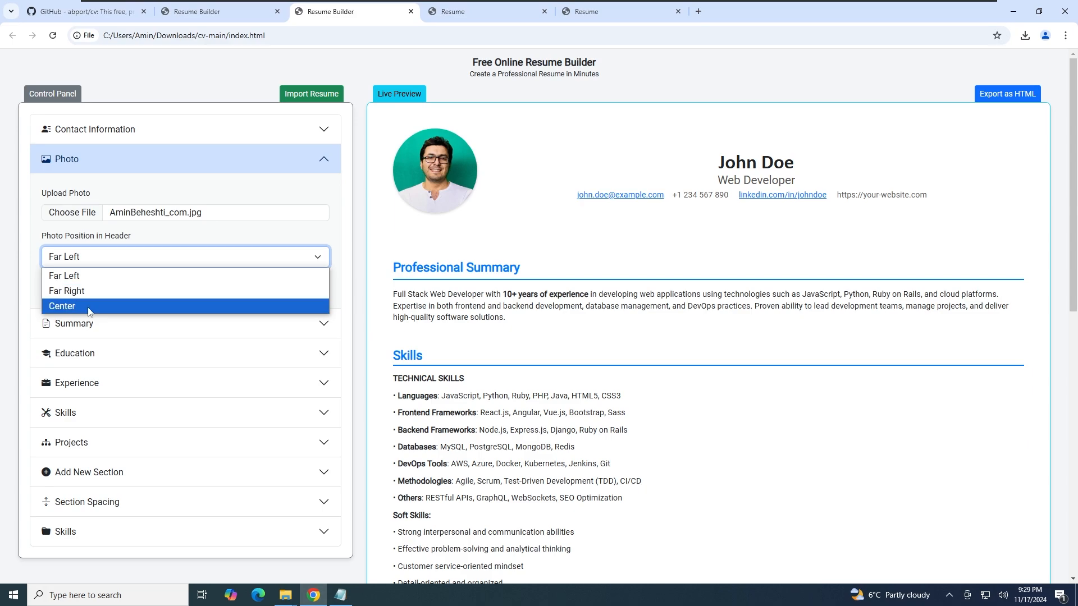
click(62, 306)
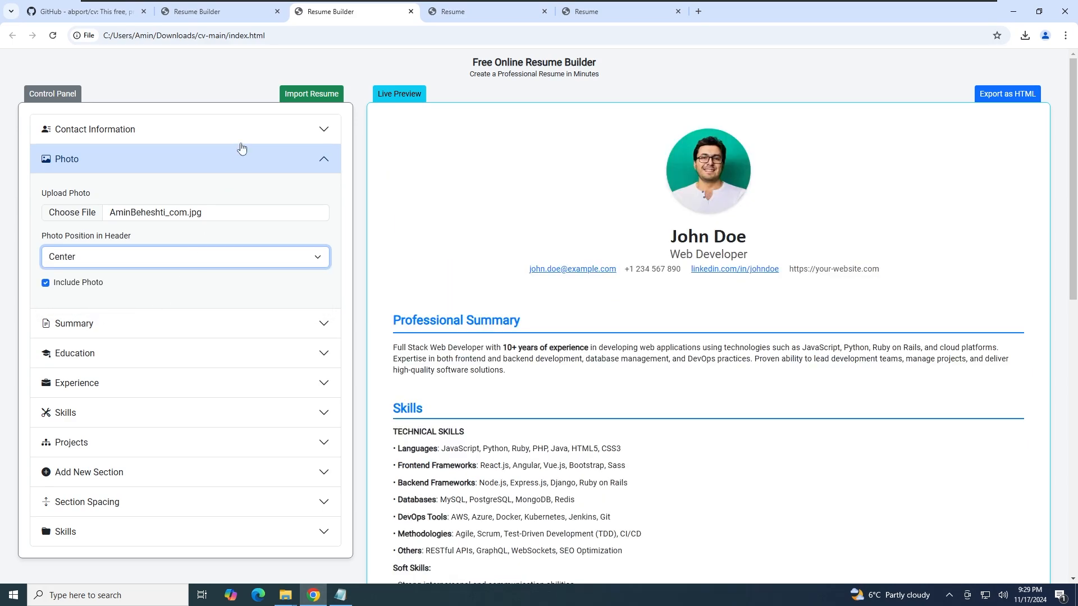
click(53, 35)
click(300, 95)
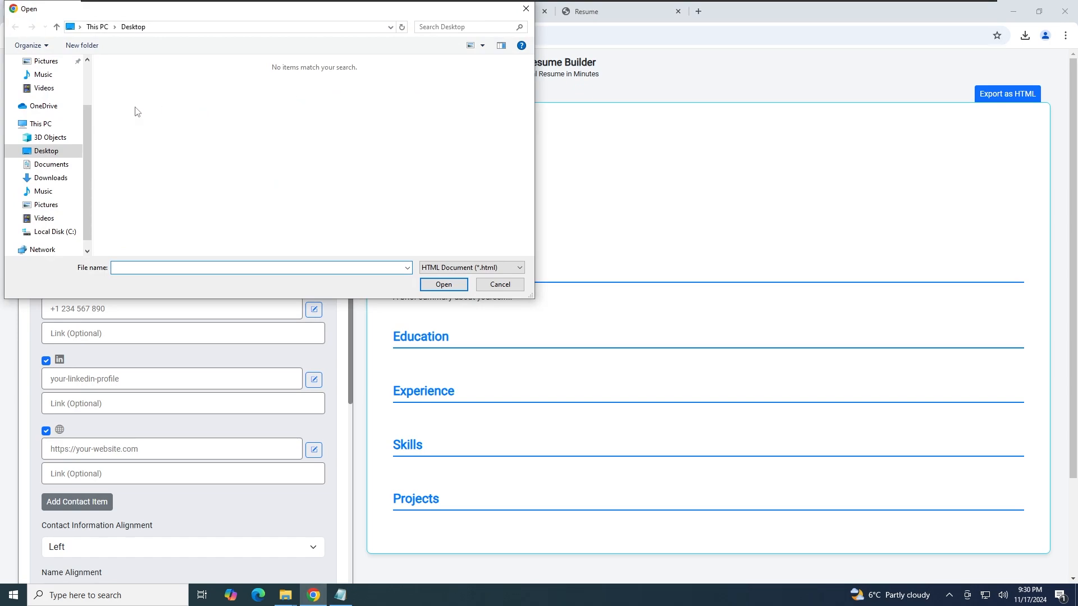
Load resume.html from the Downloads folder to refill the builder's form and preview
click(55, 177)
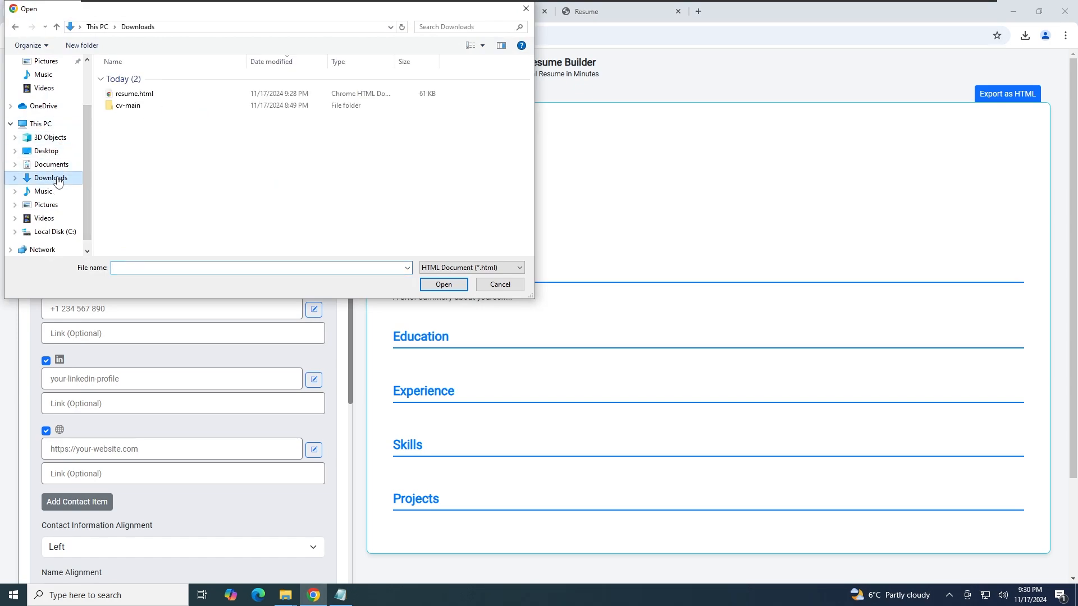
click(144, 98)
click(443, 284)
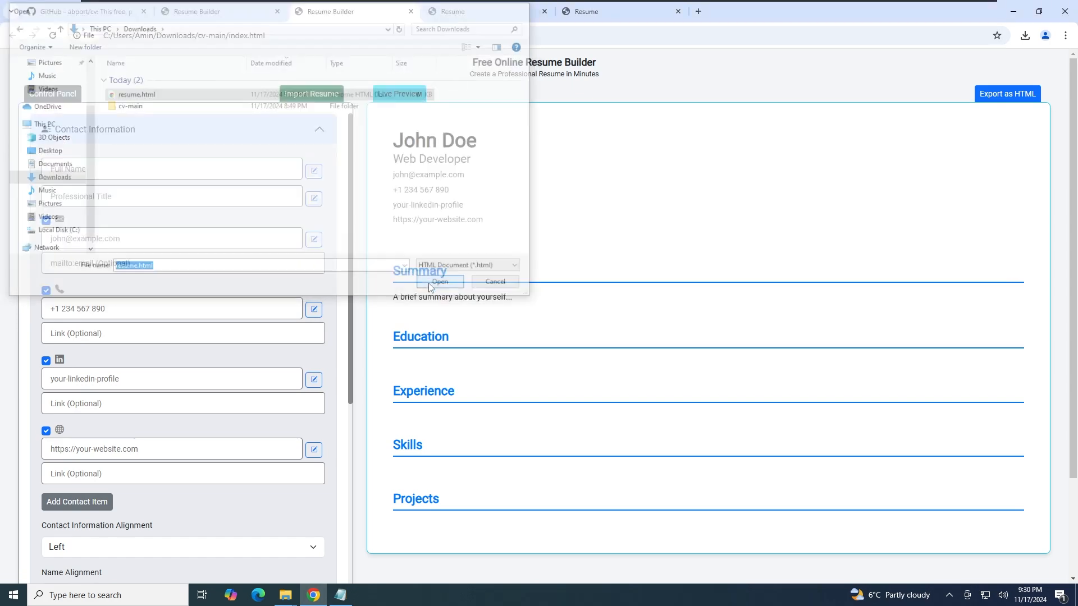
scroll(429, 366, down, 15)
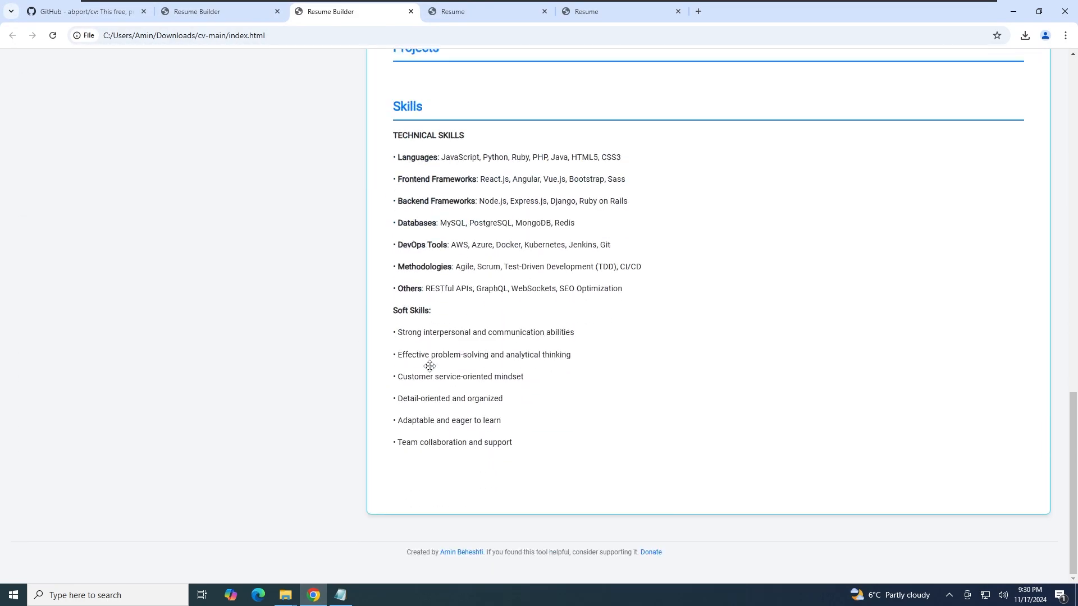
scroll(429, 367, up, 18)
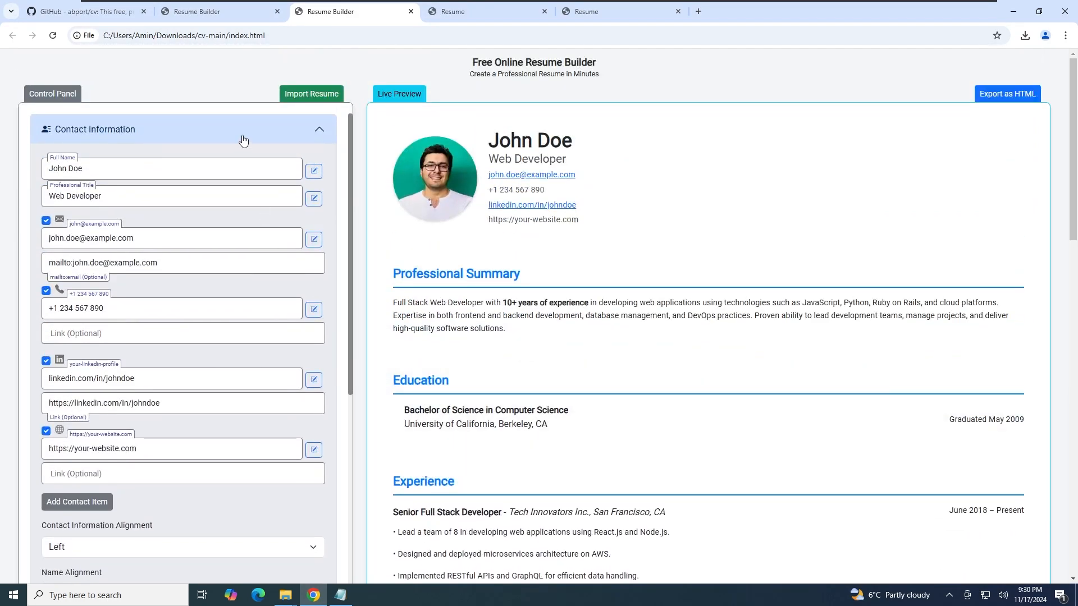
Expand Summary, Education, Experience, Skills, Projects, Add New Section, Section Spacing and the custom Skills panels
scroll(241, 137, down, 6)
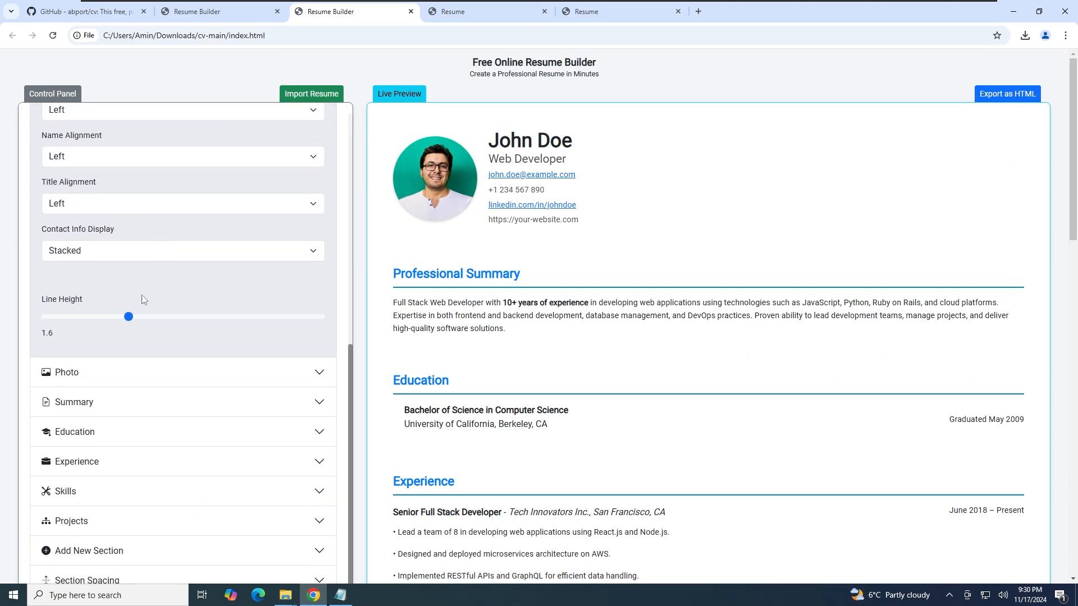
click(131, 403)
scroll(142, 353, down, 2)
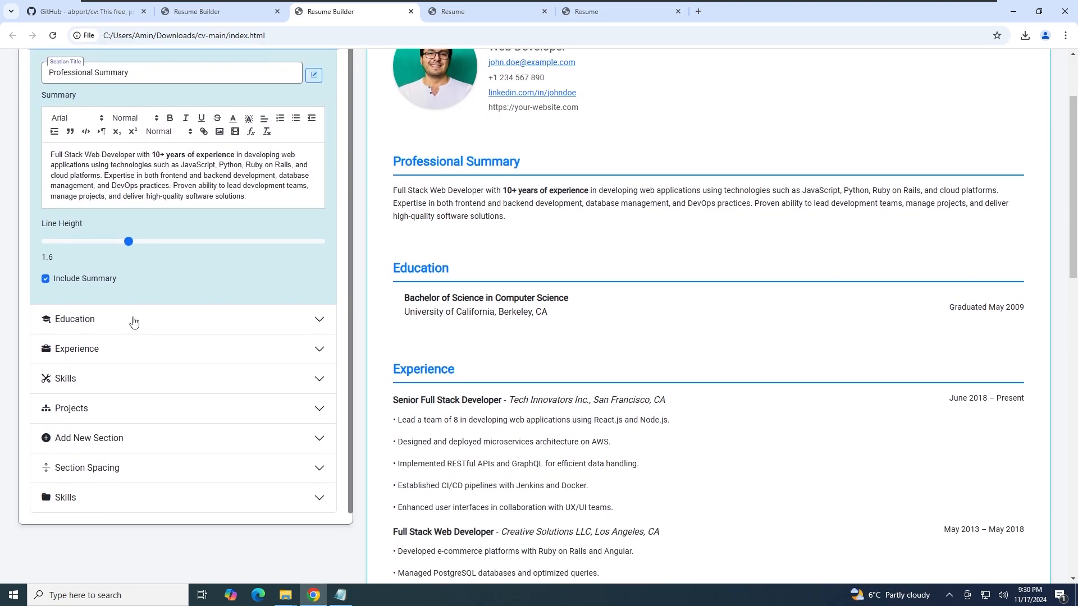
click(133, 320)
click(134, 350)
scroll(135, 355, down, 17)
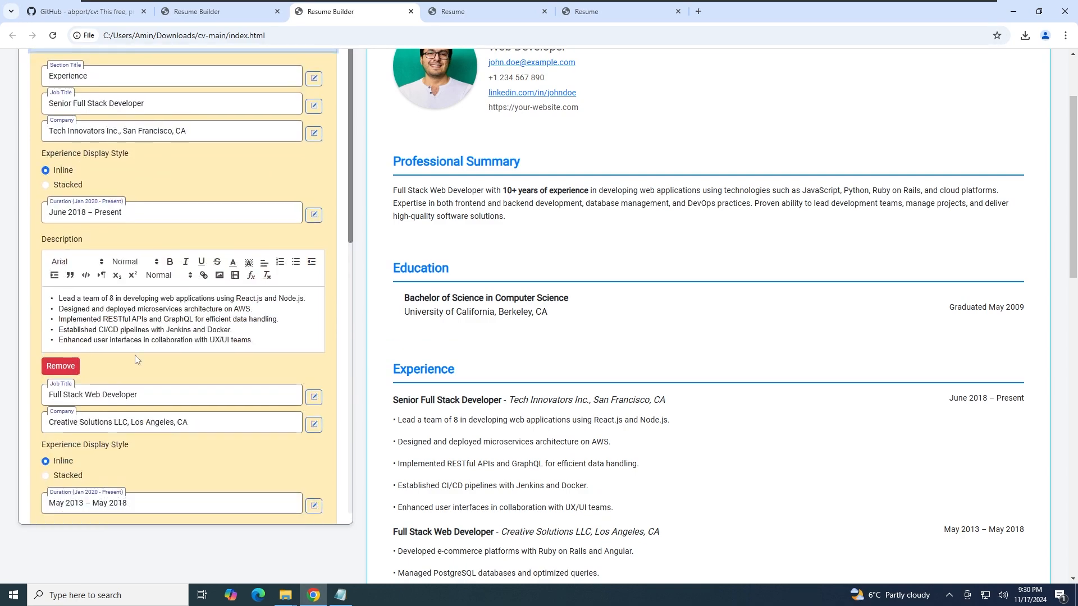
scroll(117, 382, down, 3)
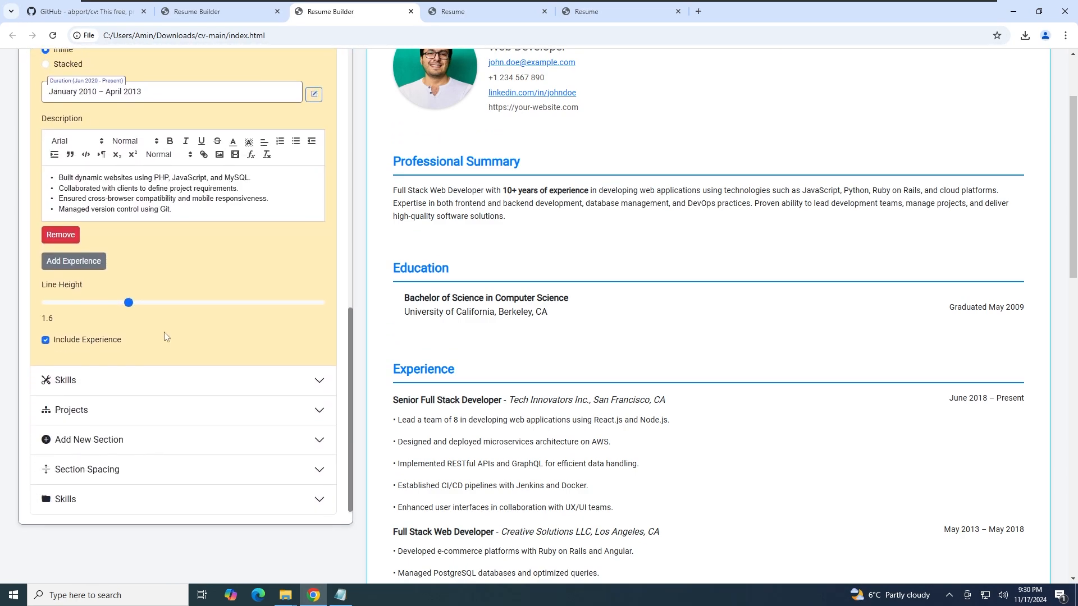
click(118, 379)
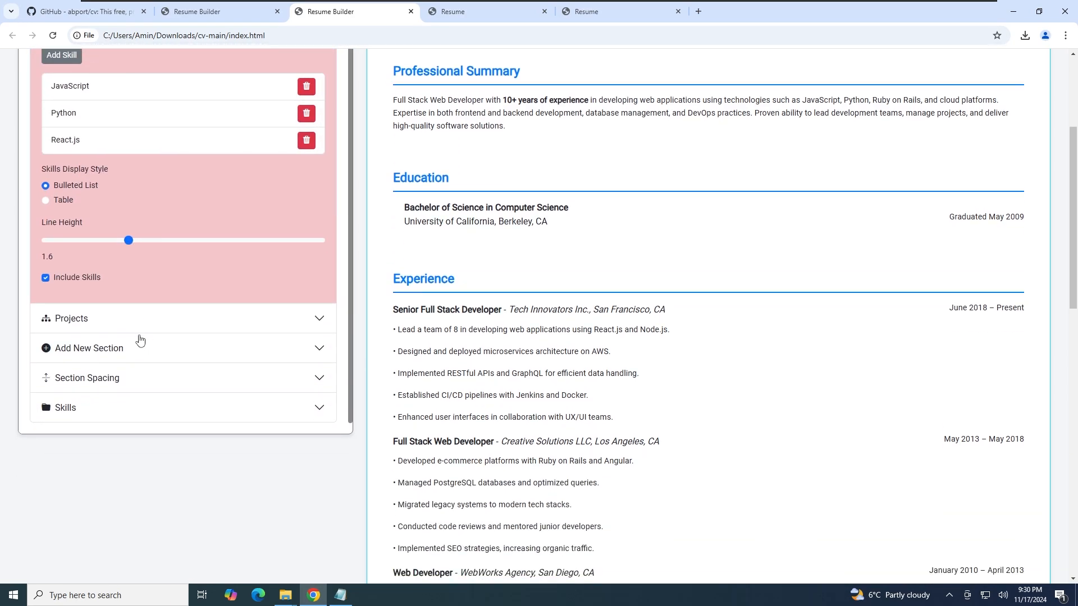
click(116, 319)
click(144, 260)
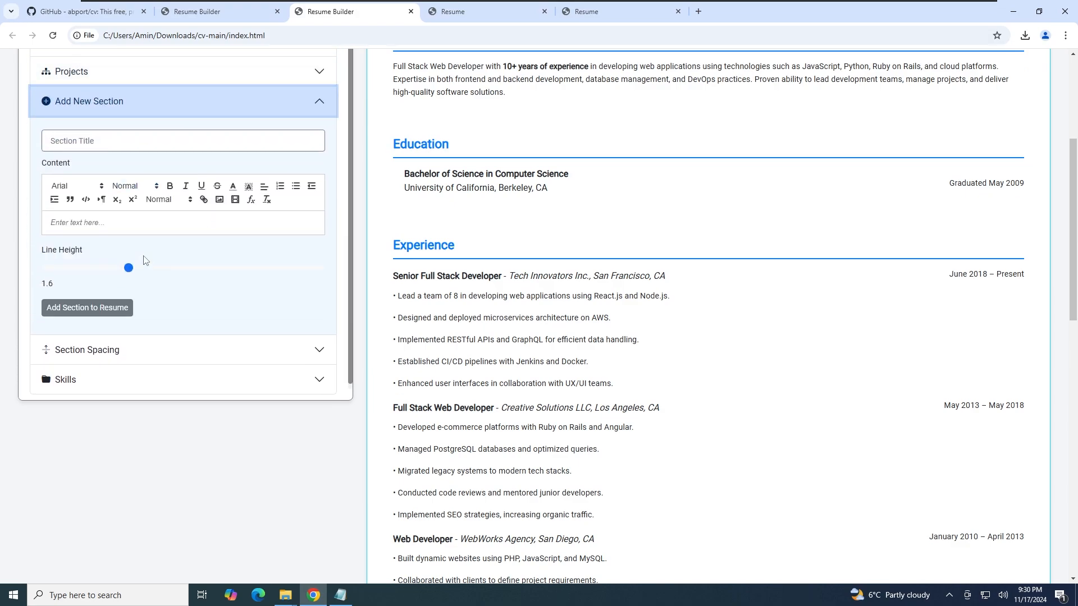
click(142, 353)
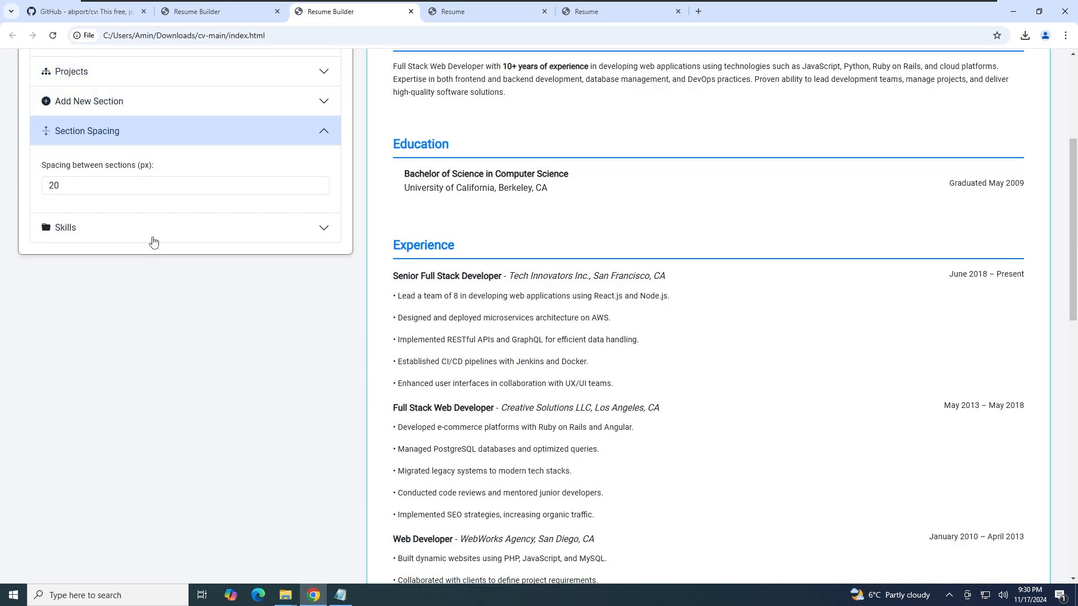
click(151, 235)
scroll(288, 212, up, 7)
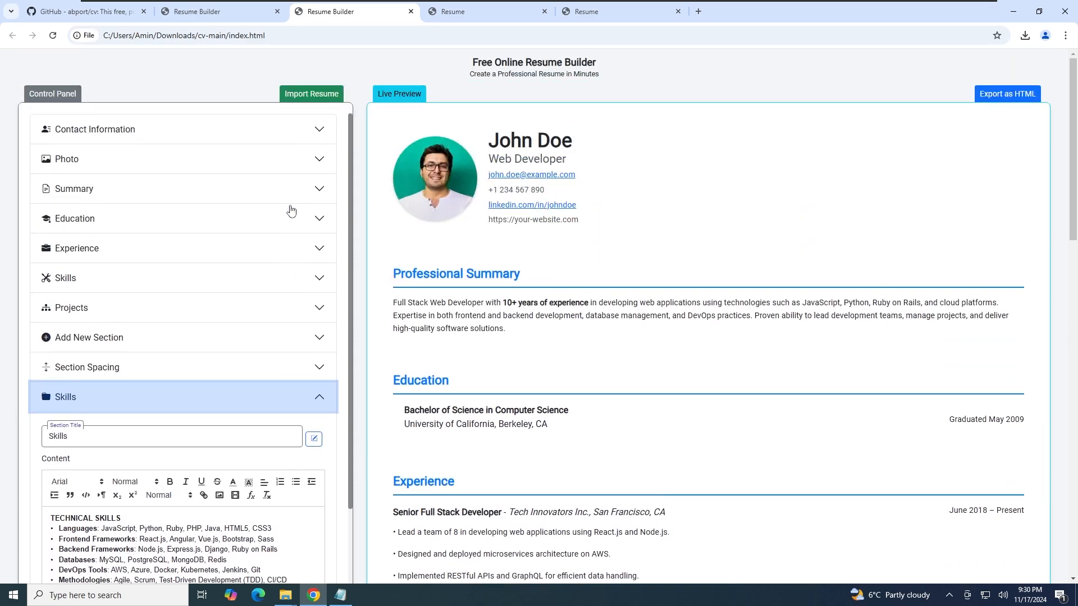
Collapse the Skills section so only the section headings are listed
click(306, 397)
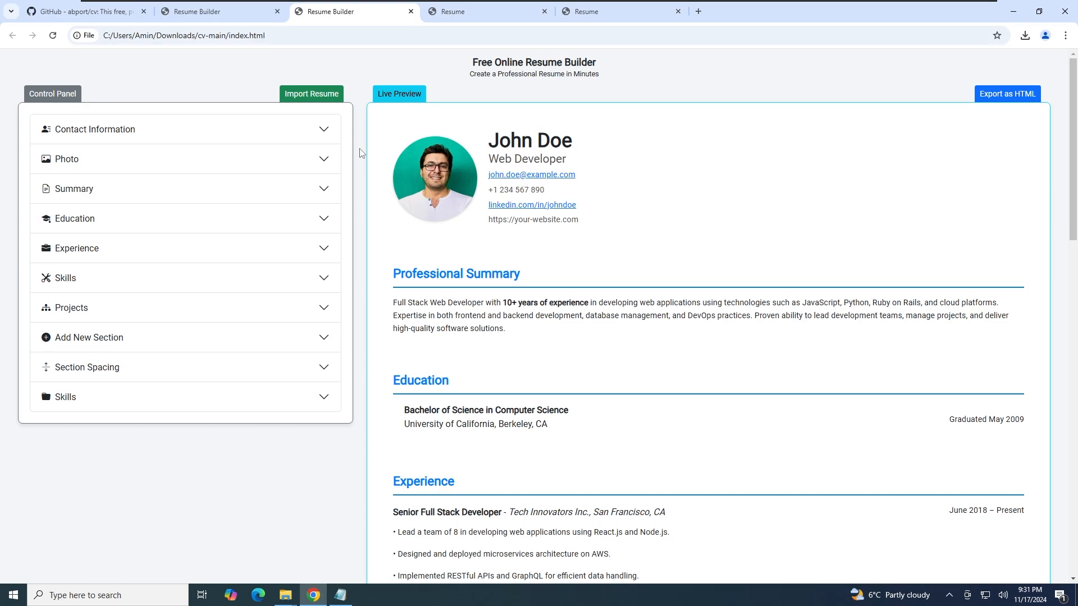
On GitHub, close the clone menu, view index.html, then return to the abport/cv root listing
click(84, 11)
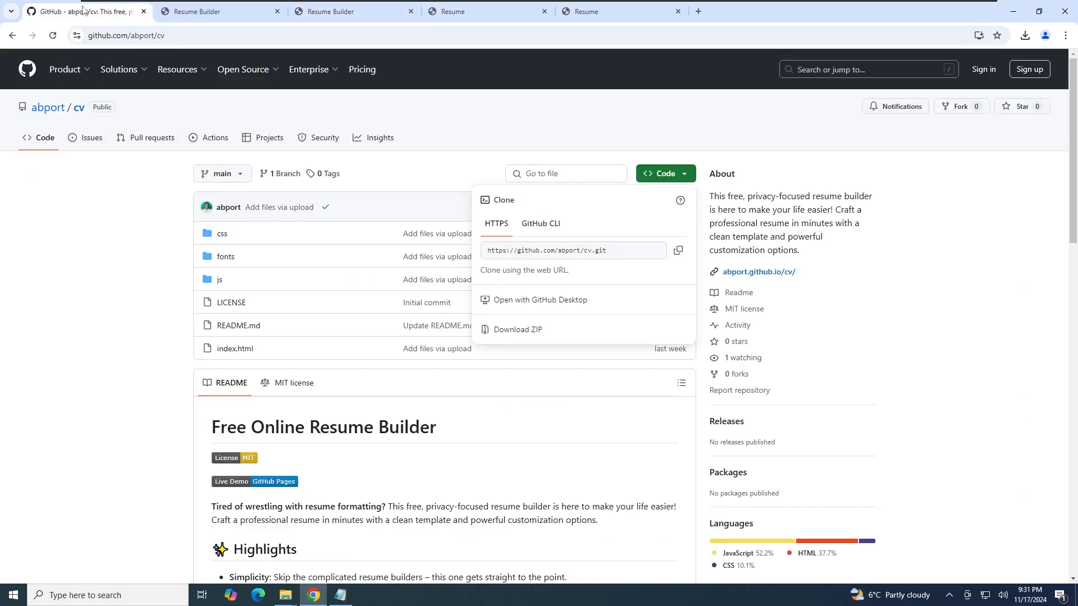
click(150, 216)
scroll(331, 226, down, 9)
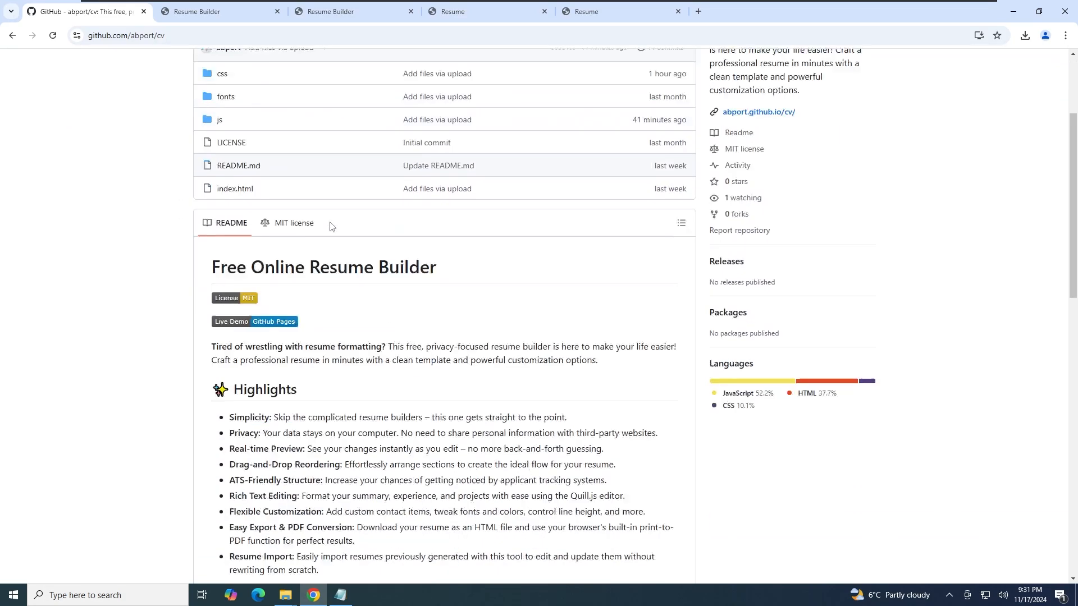
scroll(331, 226, up, 10)
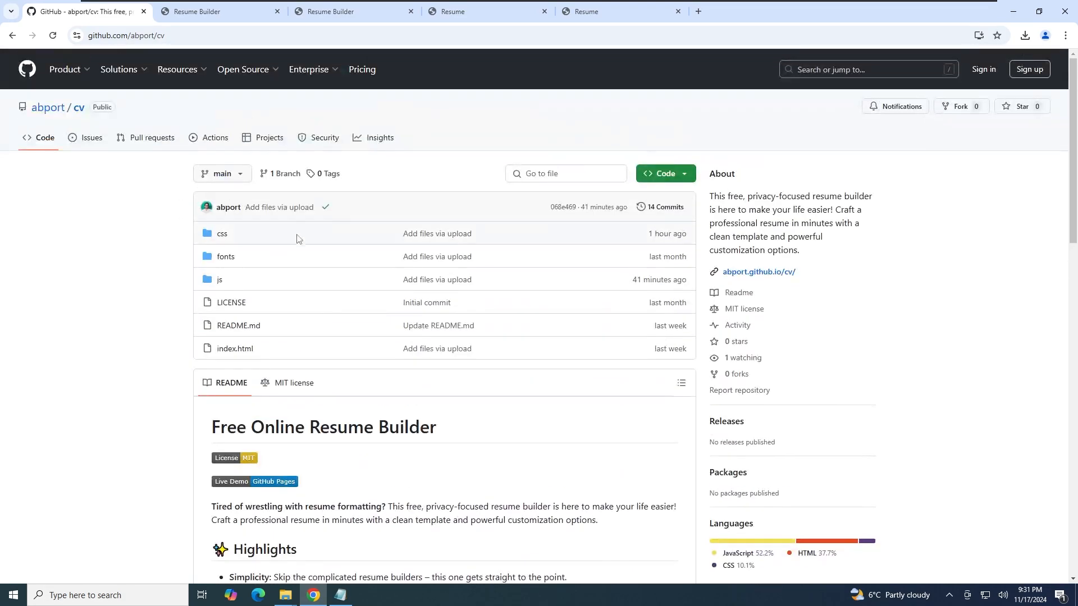
click(235, 350)
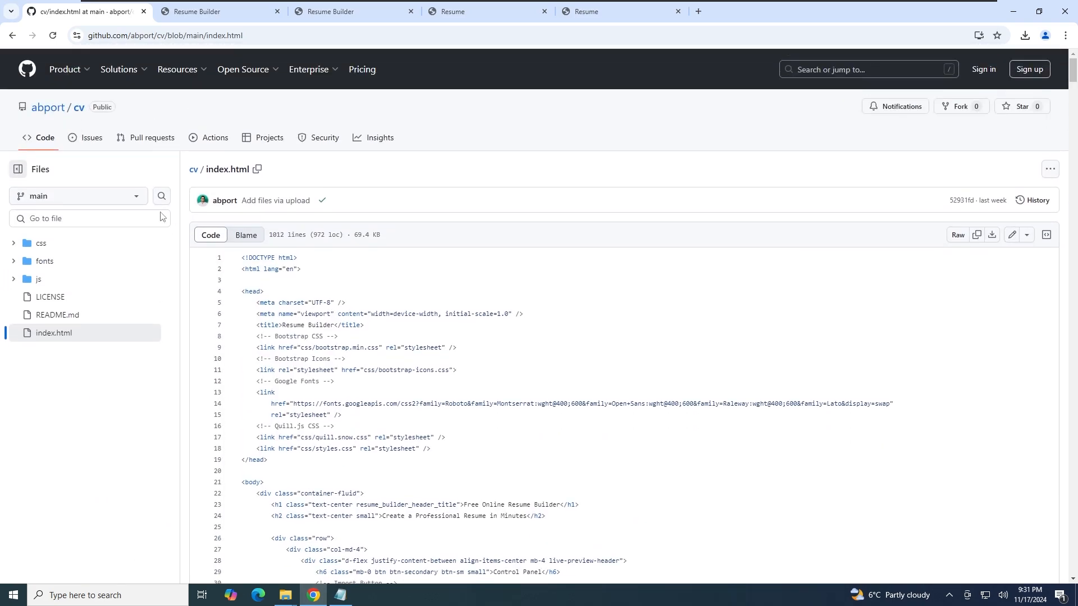
click(78, 109)
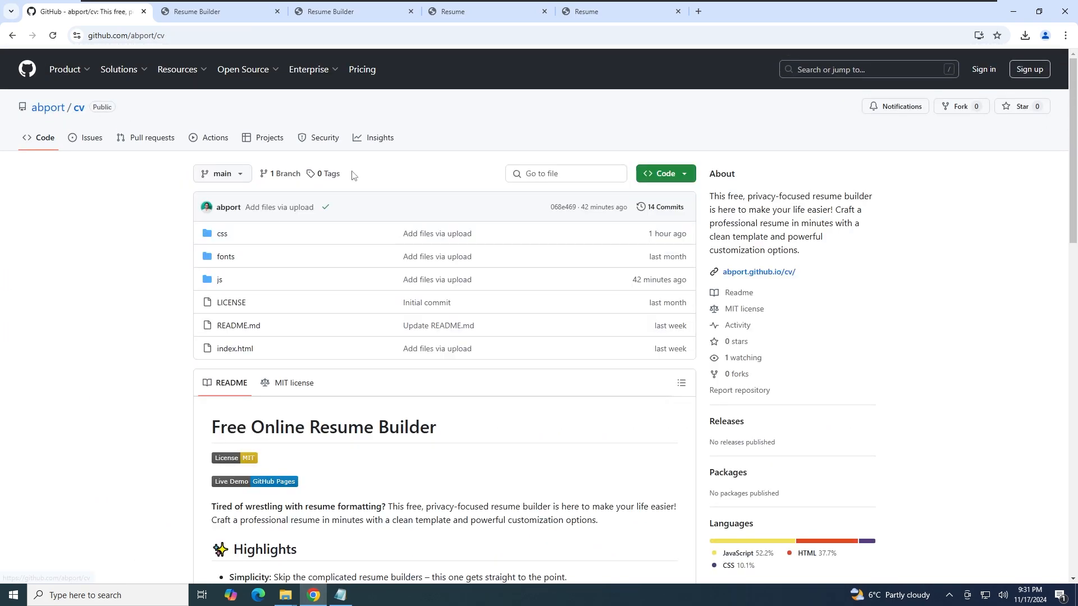